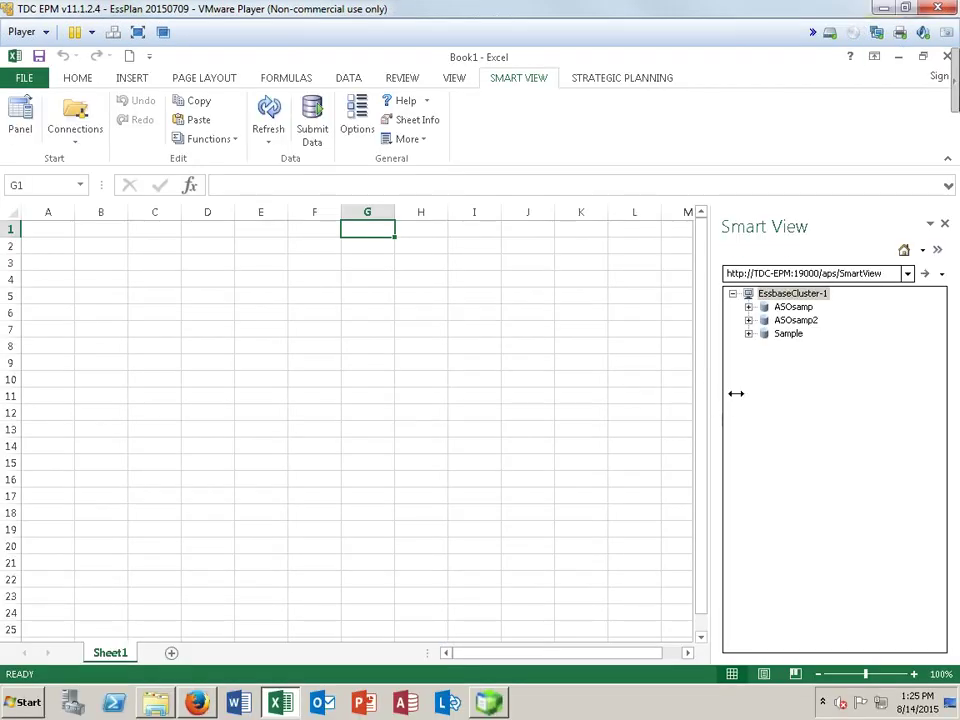
- Connect to the Sample cube of ASOsamp on EssbaseCluster-1 and create a new Smart Query sheet from it
{"action": "mouse_move", "coordinate": [737, 390]}
{"action": "left_mouse_down"}
{"action": "mouse_move", "coordinate": [789, 392]}
{"action": "mouse_move", "coordinate": [754, 394]}
{"action": "left_mouse_up"}
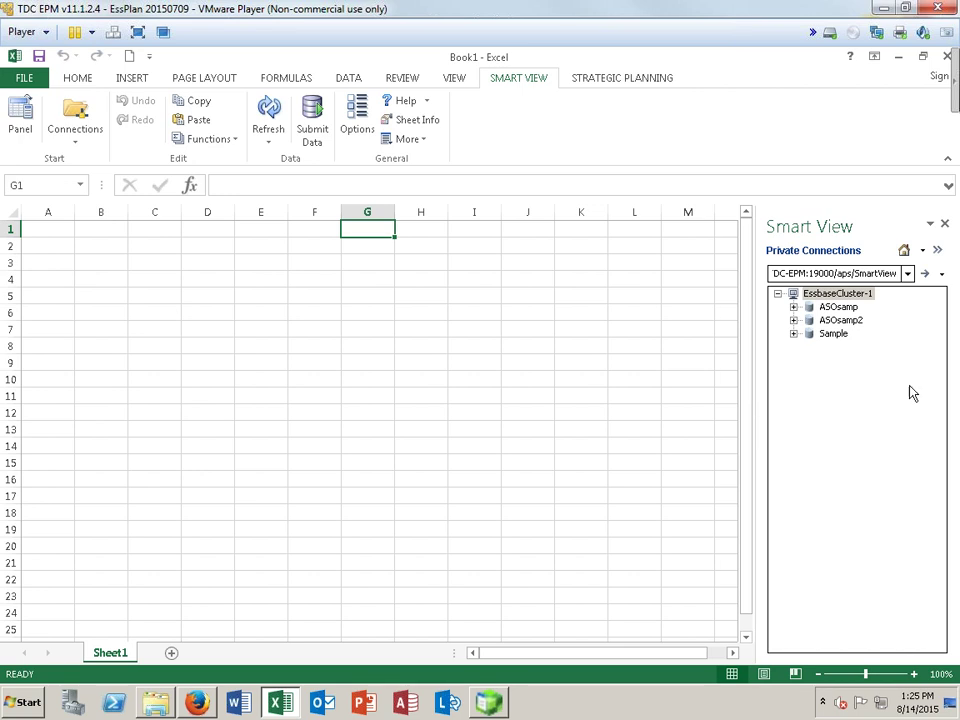
{"action": "left_click", "coordinate": [812, 296]}
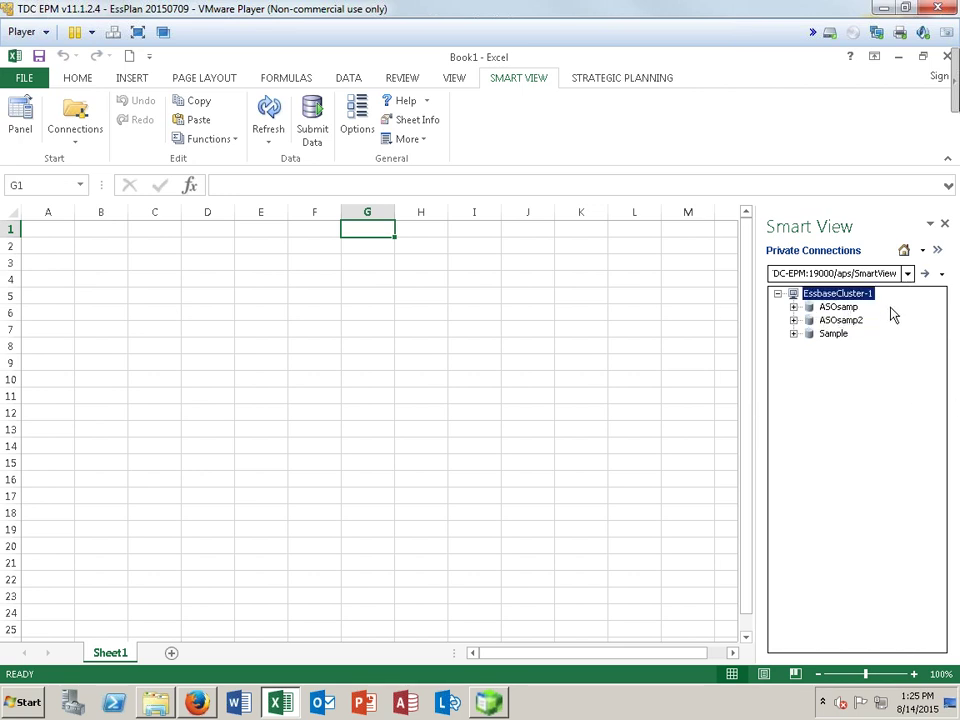
{"action": "left_click", "coordinate": [793, 307]}
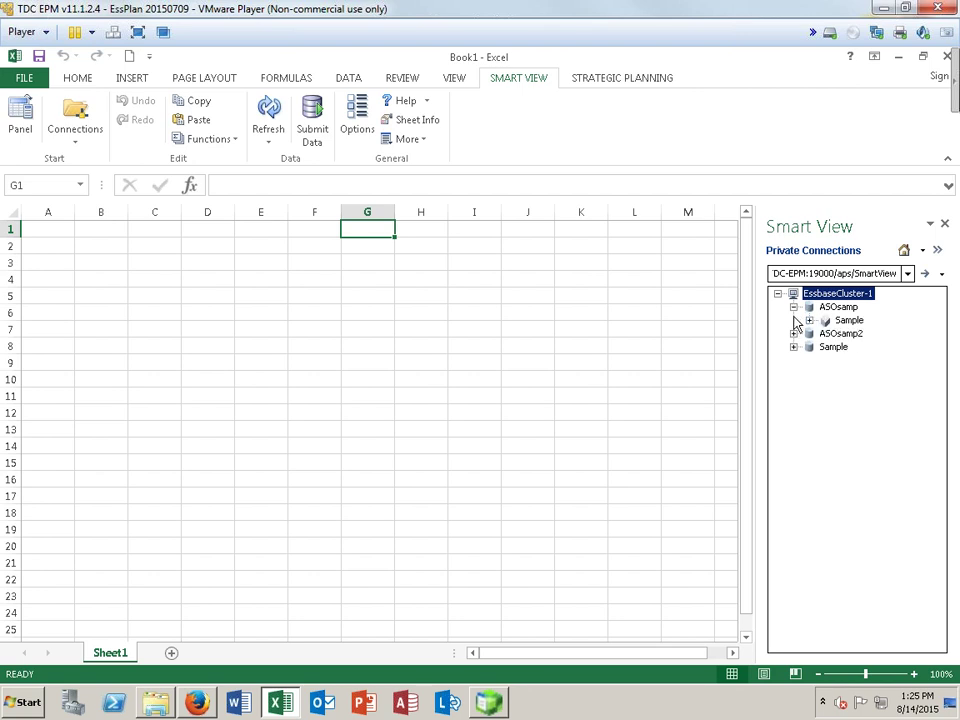
{"action": "left_click", "coordinate": [851, 321]}
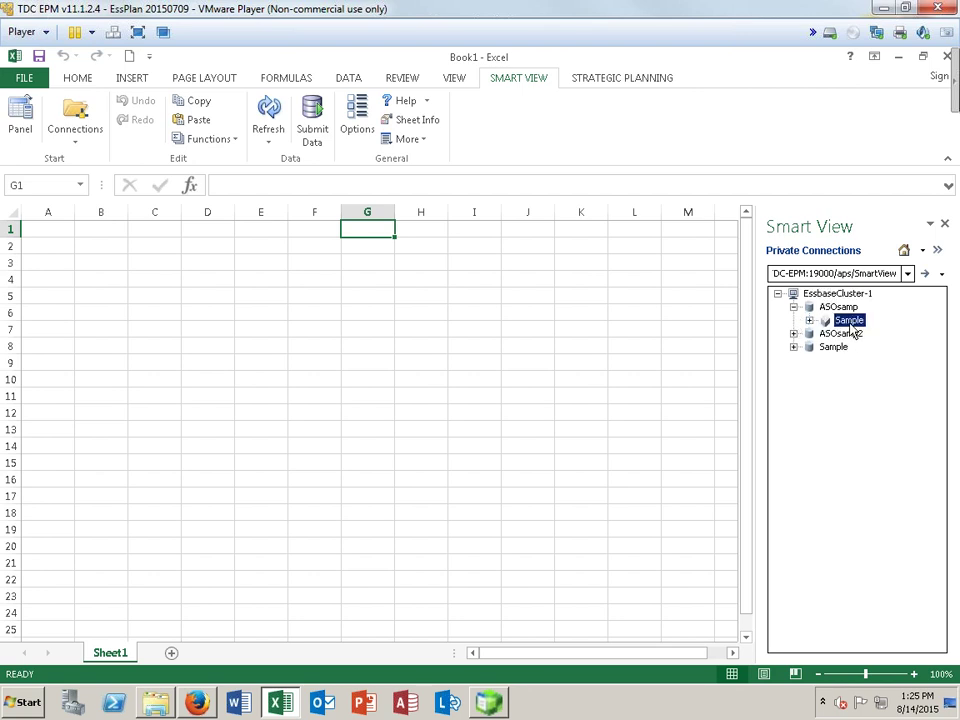
{"action": "right_click", "coordinate": [851, 330]}
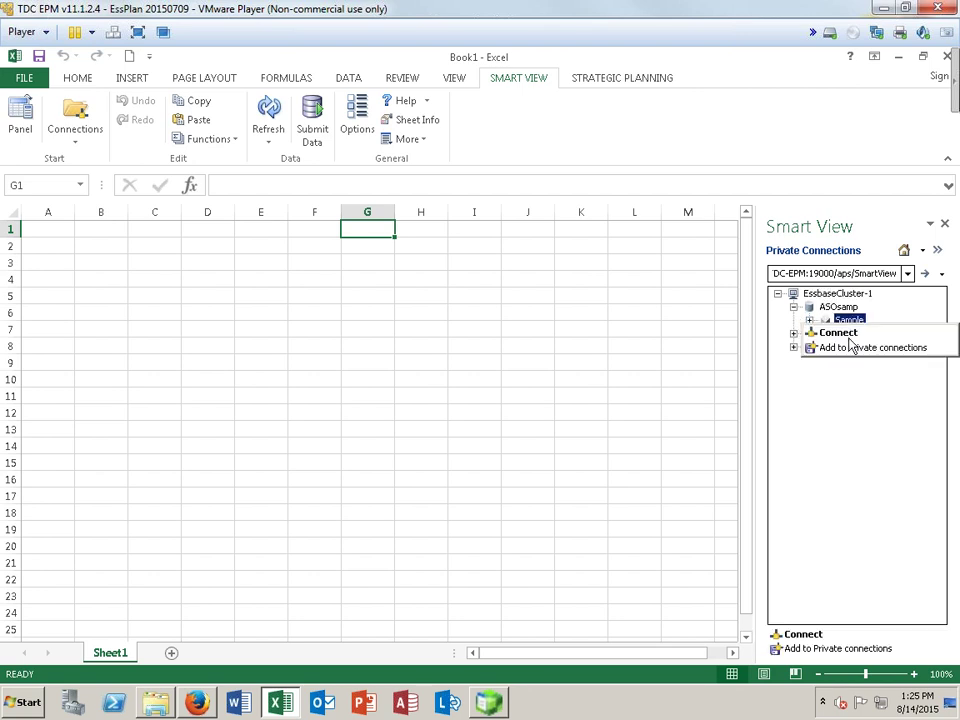
{"action": "left_click", "coordinate": [846, 333]}
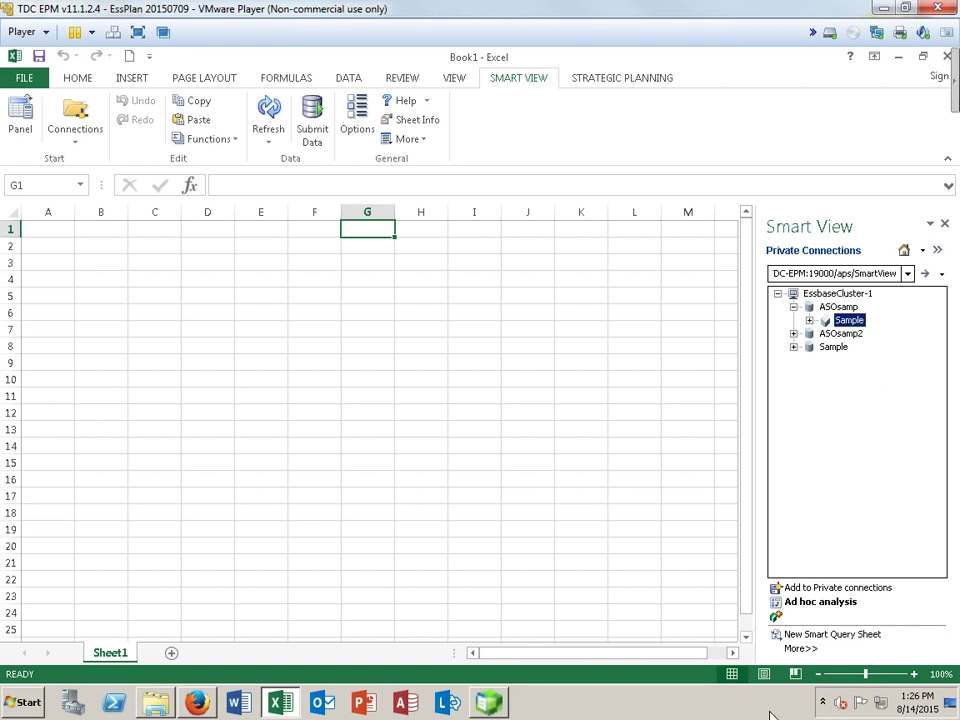
{"action": "left_click", "coordinate": [832, 634]}
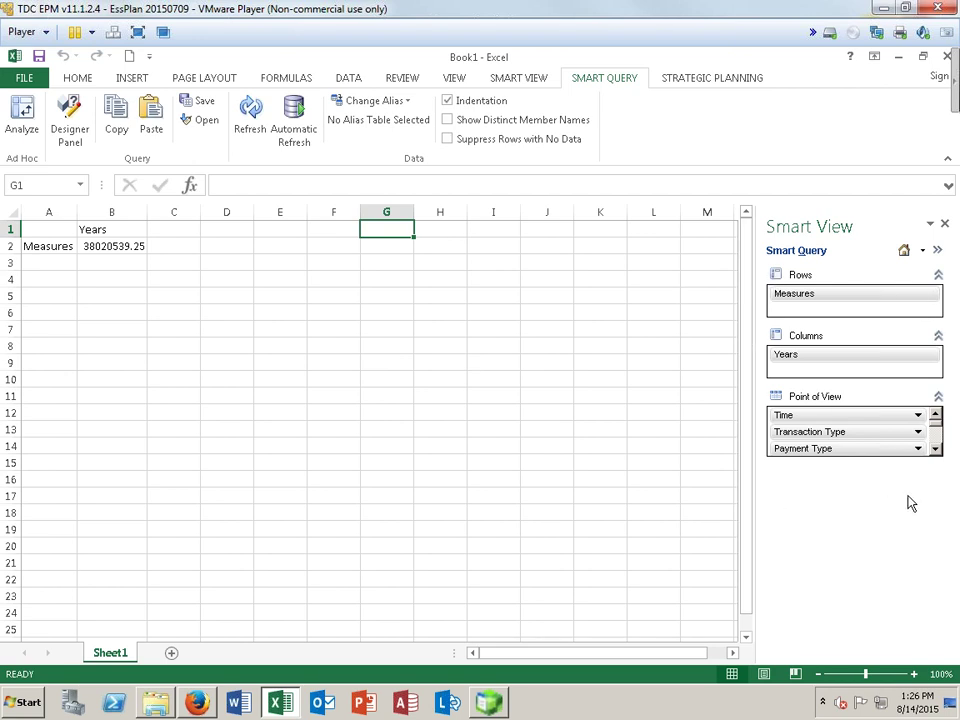
- Move the Time dimension from the Point of View to the query's columns and the Stores dimension to its rows
{"action": "left_click", "coordinate": [868, 422]}
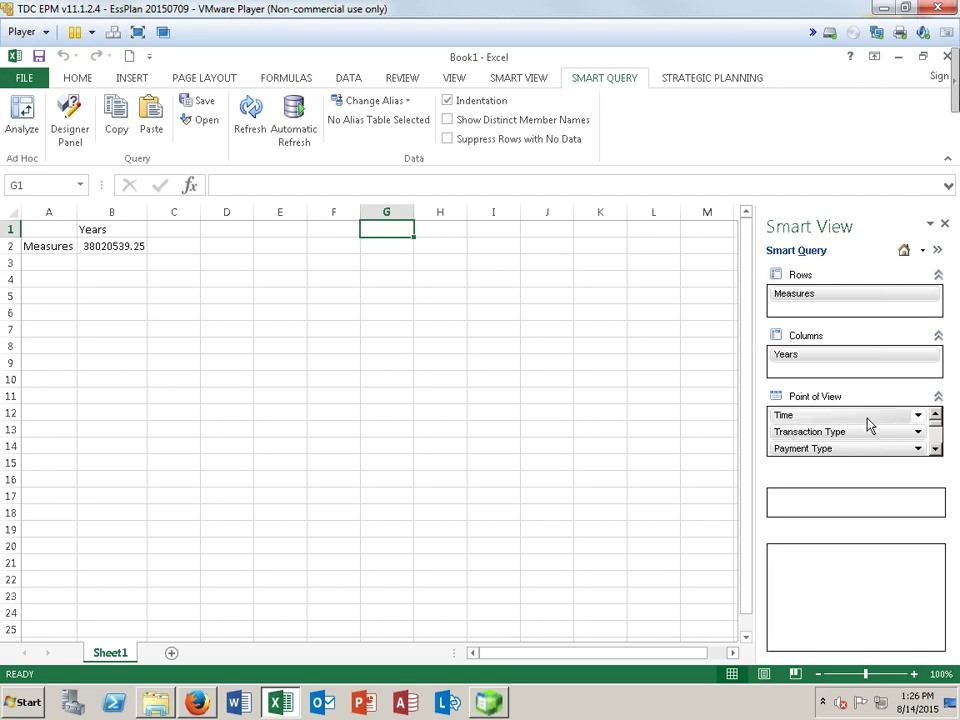
{"action": "left_click_drag", "start_coordinate": [866, 419], "coordinate": [873, 359]}
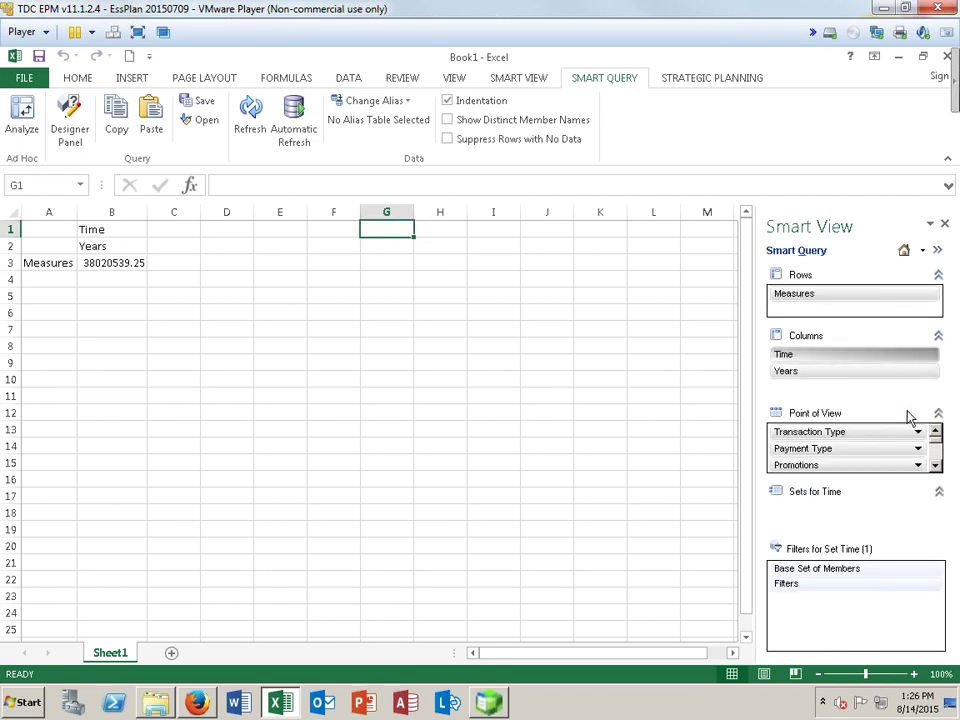
{"action": "left_click", "coordinate": [936, 466]}
{"action": "left_click", "coordinate": [936, 466]}
{"action": "left_click", "coordinate": [936, 466]}
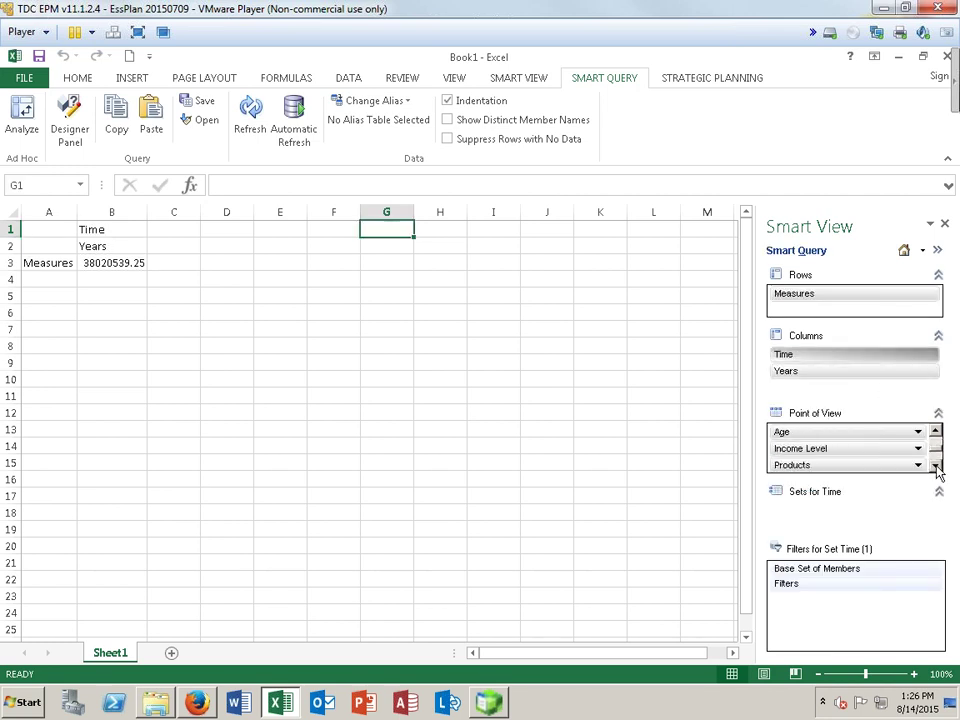
{"action": "left_click", "coordinate": [936, 466]}
{"action": "left_click", "coordinate": [936, 466]}
{"action": "left_click", "coordinate": [849, 456]}
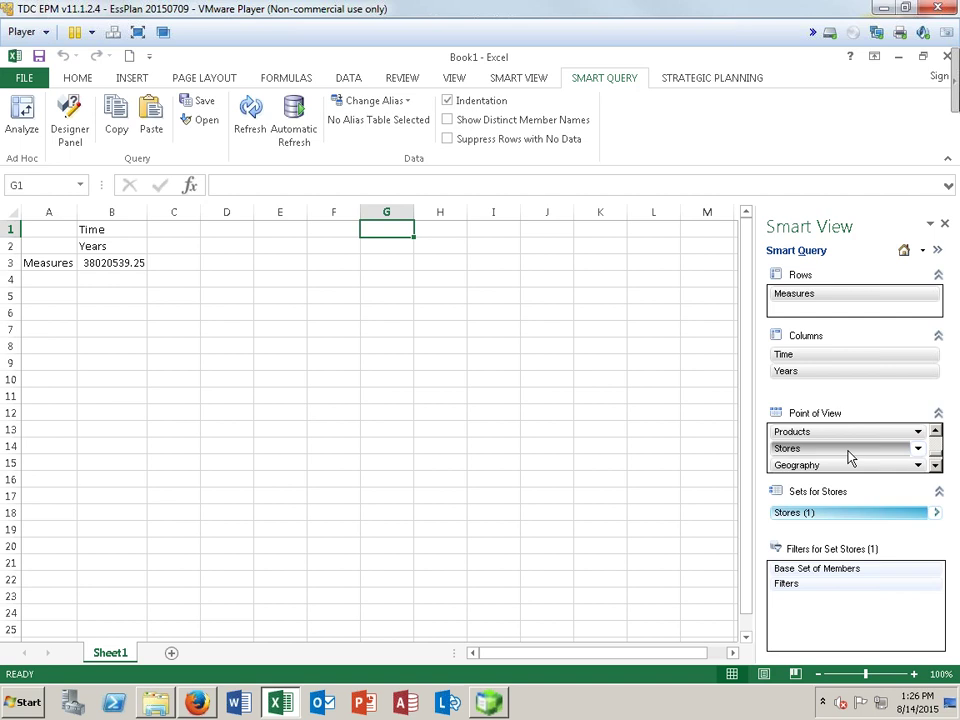
{"action": "left_click_drag", "start_coordinate": [849, 456], "coordinate": [868, 298]}
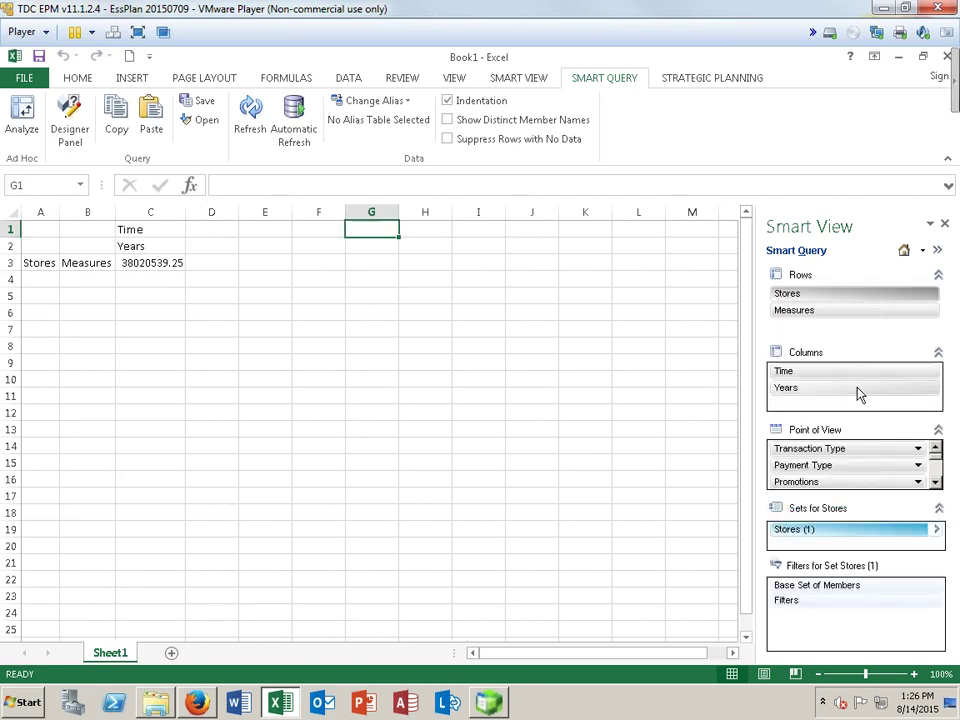
- Move Years out of the columns and Measures out of the rows into the Point of View
{"action": "left_click_drag", "start_coordinate": [858, 396], "coordinate": [853, 452]}
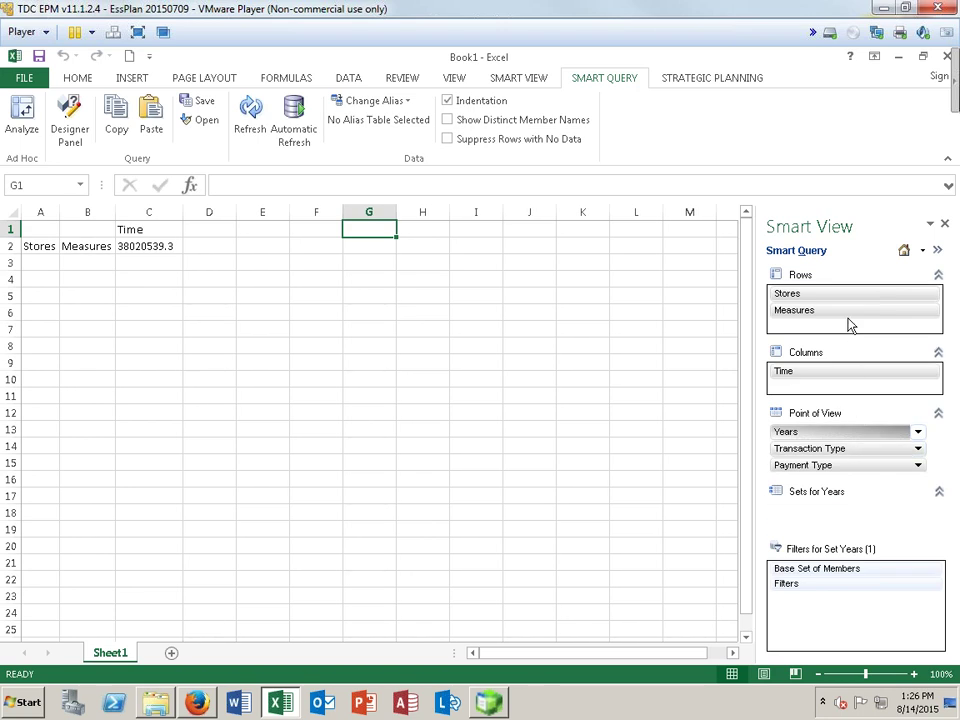
{"action": "left_click", "coordinate": [848, 312]}
{"action": "left_click_drag", "start_coordinate": [848, 316], "coordinate": [842, 436]}
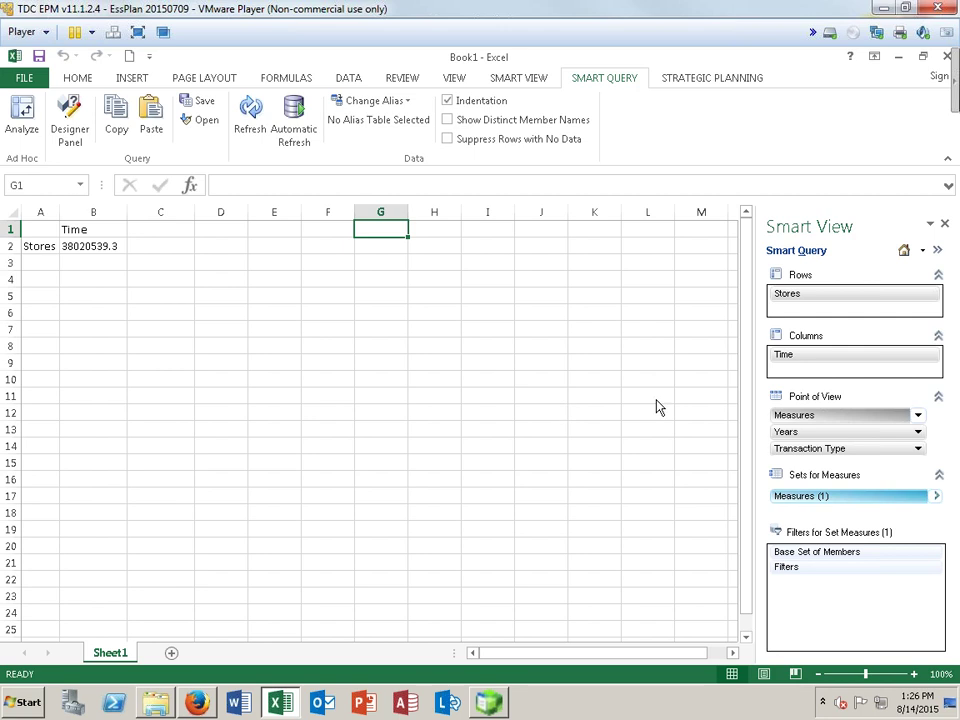
- Open the base member selection for the Time set and expand MTD and both of its halves down to the quarters
{"action": "left_click", "coordinate": [879, 358]}
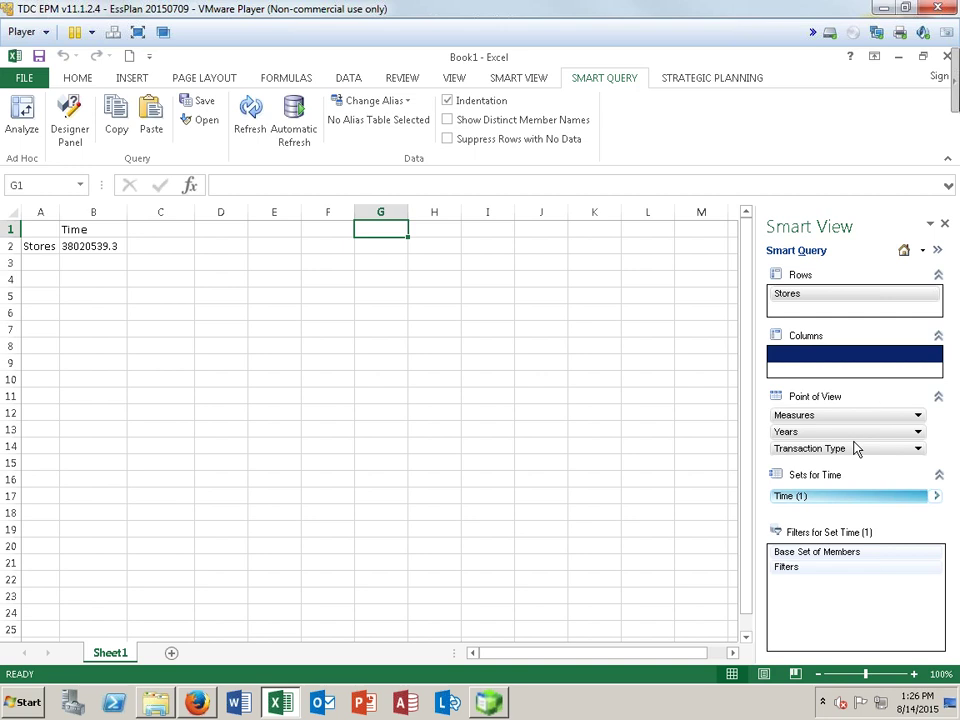
{"action": "left_click", "coordinate": [797, 499]}
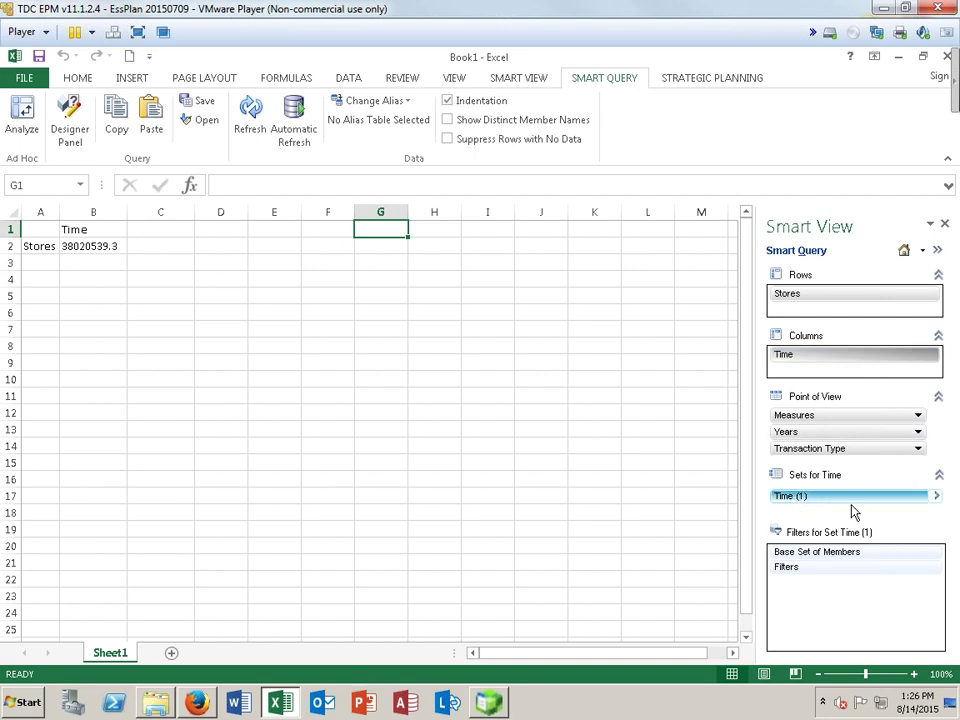
{"action": "left_click", "coordinate": [934, 498]}
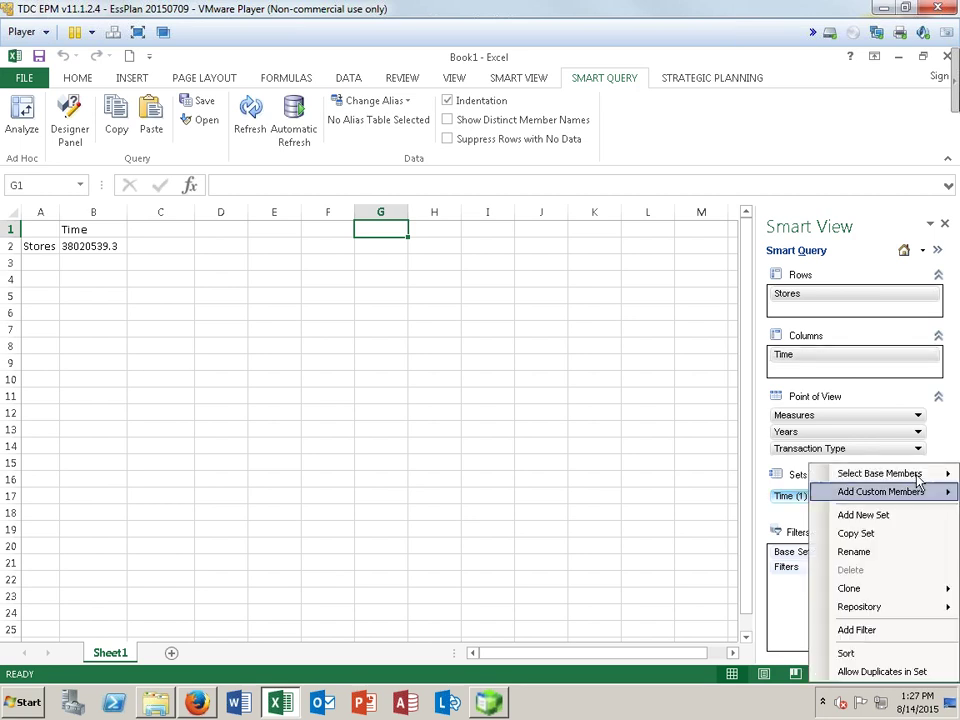
{"action": "mouse_move", "coordinate": [918, 481]}
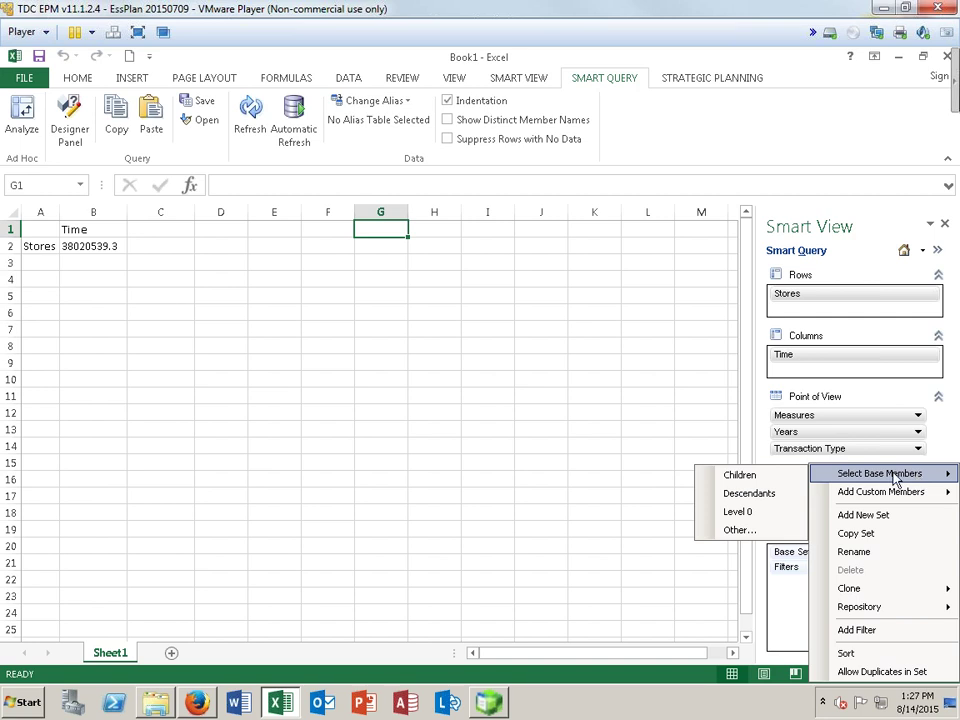
{"action": "left_click", "coordinate": [745, 531]}
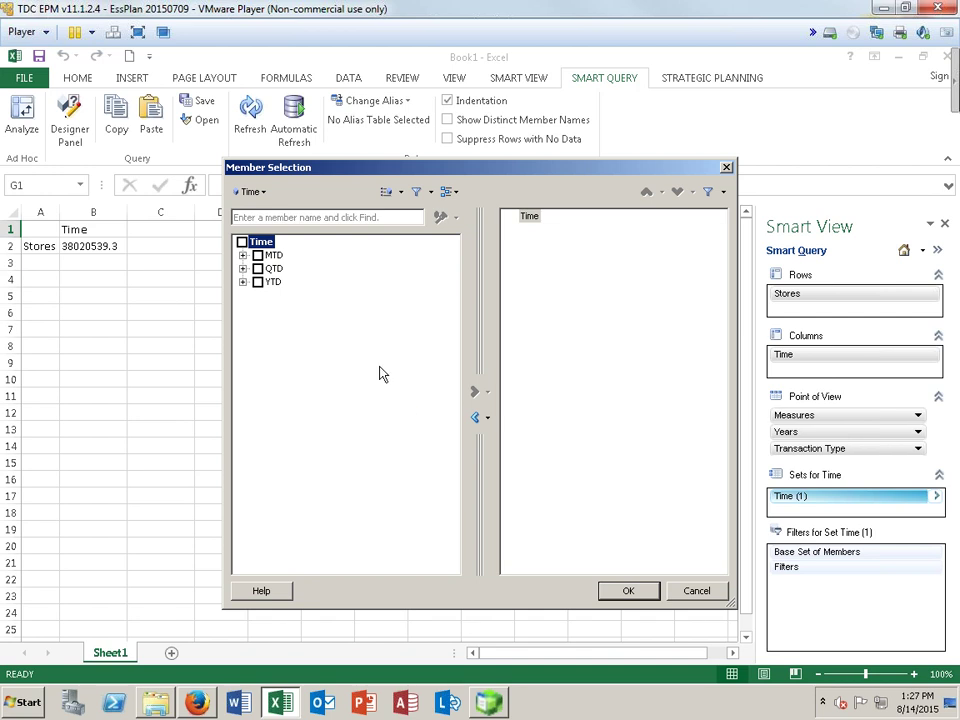
{"action": "left_click", "coordinate": [242, 255]}
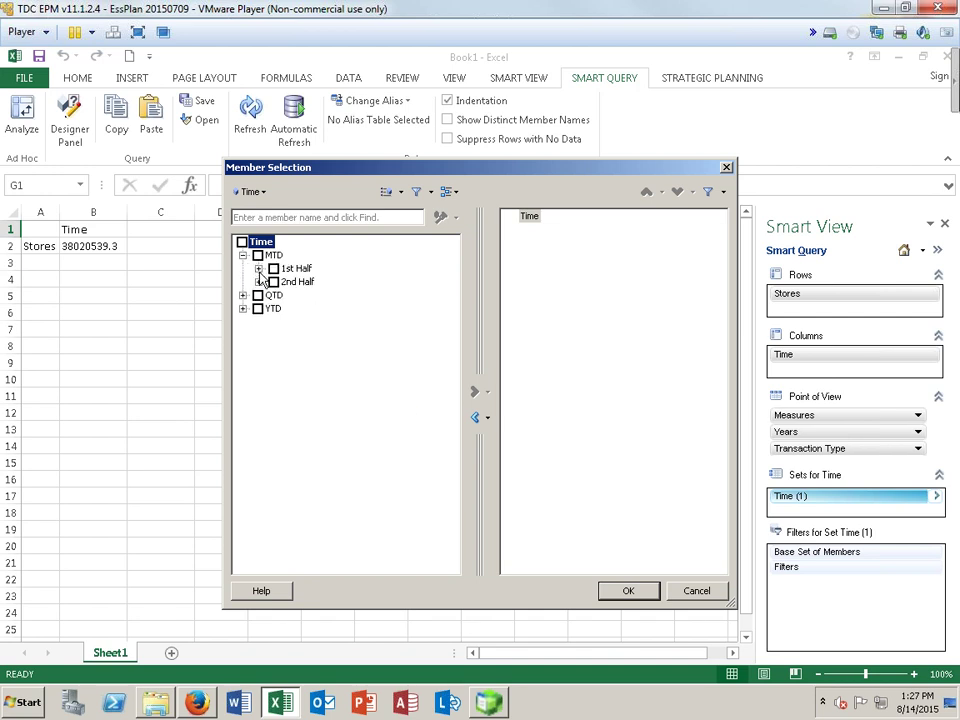
{"action": "left_click", "coordinate": [258, 268]}
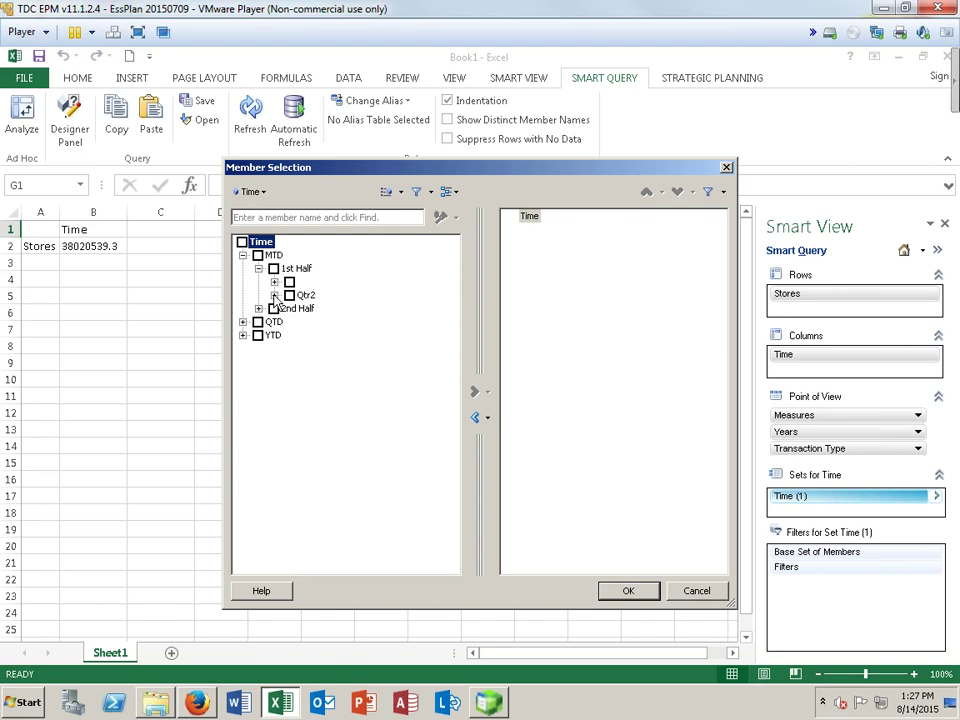
{"action": "left_click", "coordinate": [258, 308]}
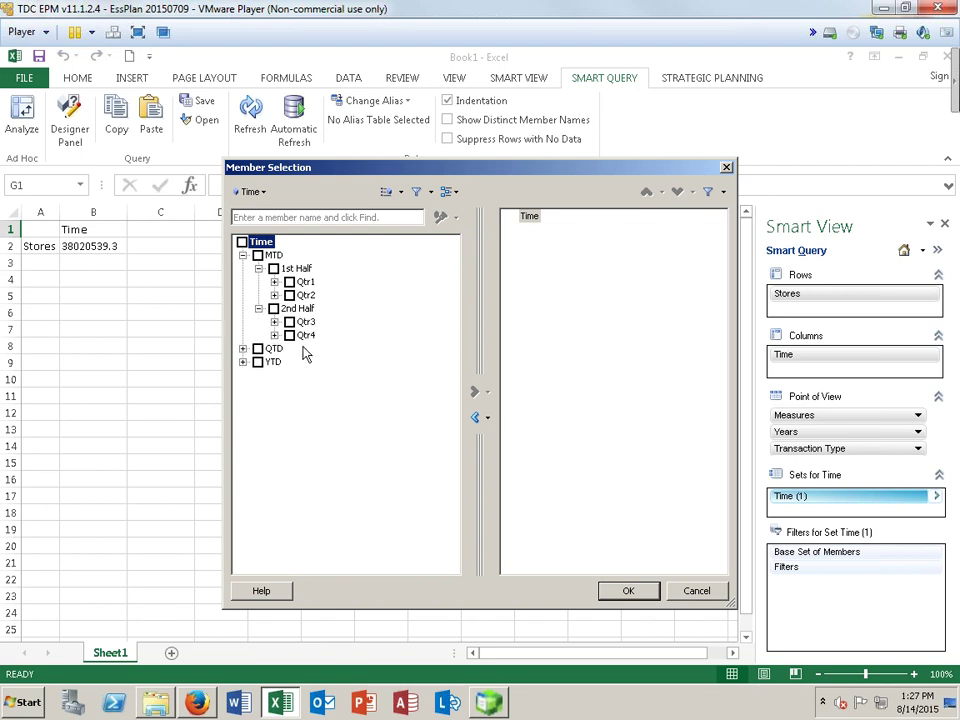
- Filter MTD to generation 4 and apply the filtered MTD selection as the base members of the Time set
{"action": "left_click", "coordinate": [258, 256]}
{"action": "left_click", "coordinate": [431, 192]}
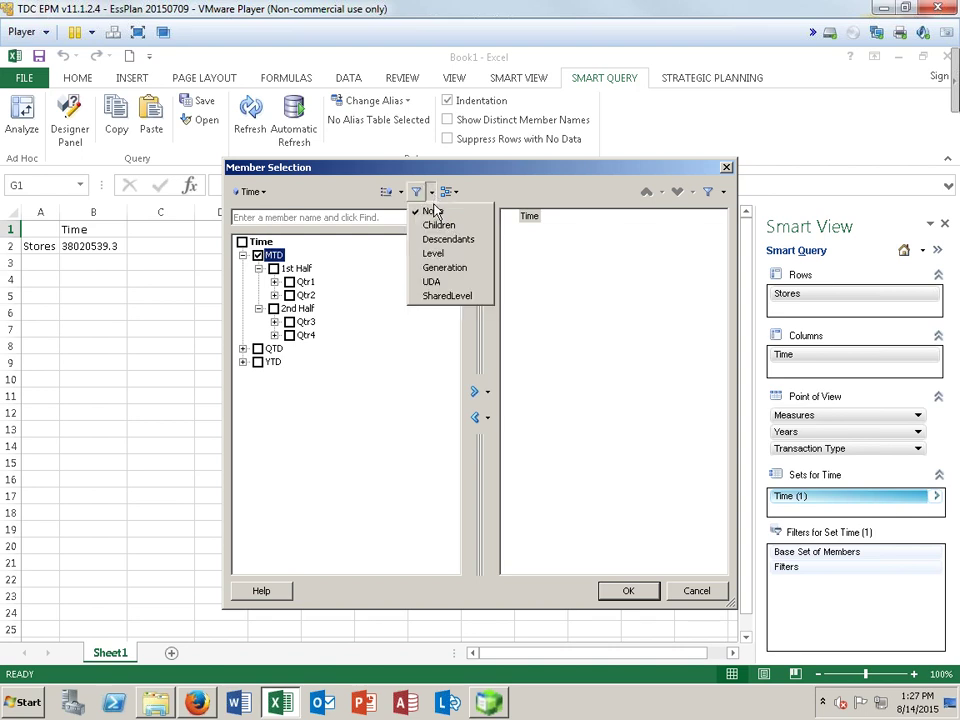
{"action": "left_click", "coordinate": [442, 268]}
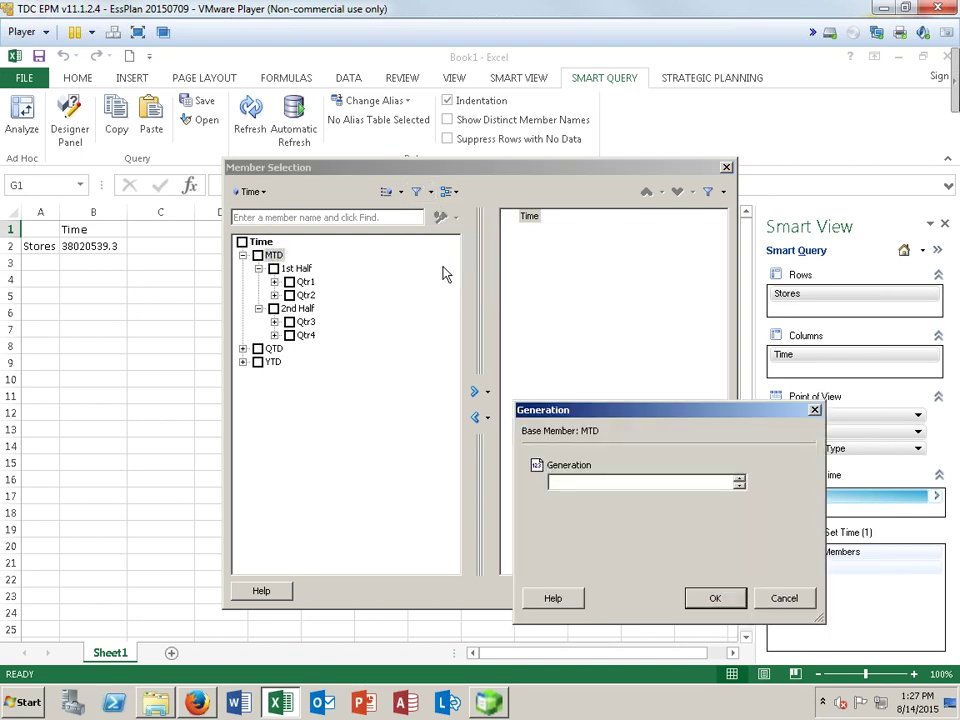
{"action": "type", "text": "4"}
{"action": "left_click", "coordinate": [720, 600]}
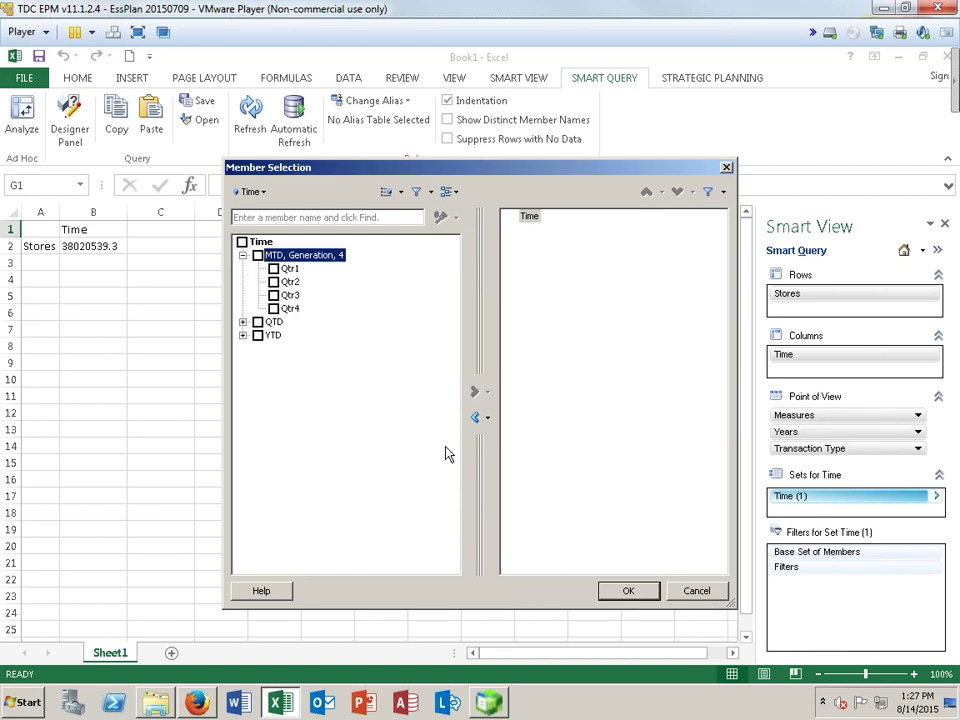
{"action": "left_click", "coordinate": [258, 256]}
{"action": "left_click", "coordinate": [475, 393]}
{"action": "left_click", "coordinate": [630, 591]}
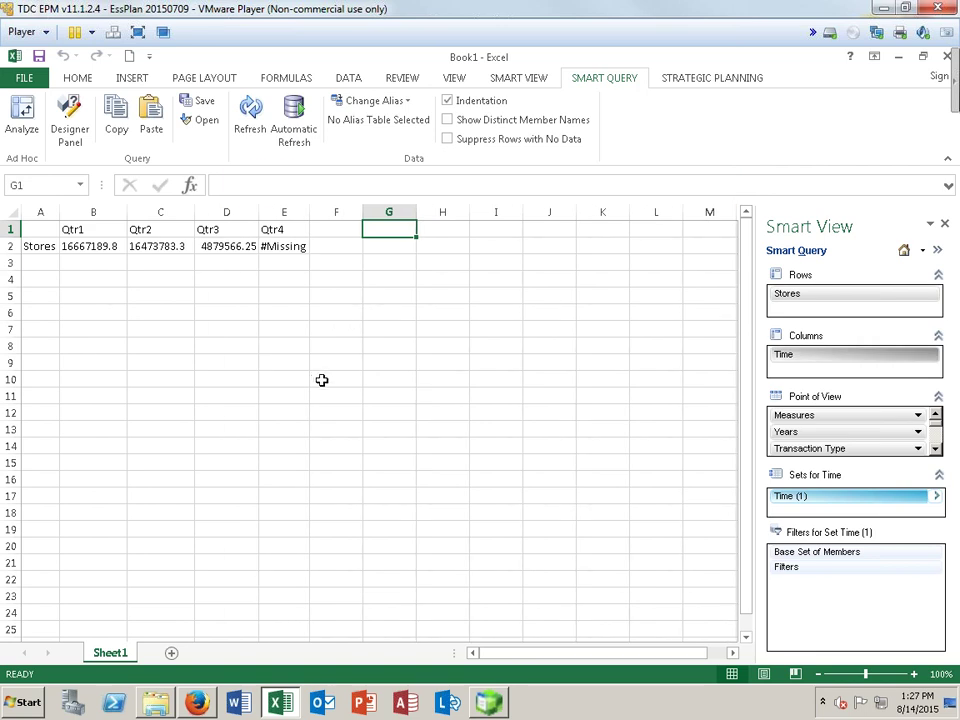
- Set the base members of the Stores set to Level 0 and suppress rows with no data
{"action": "left_click", "coordinate": [896, 300]}
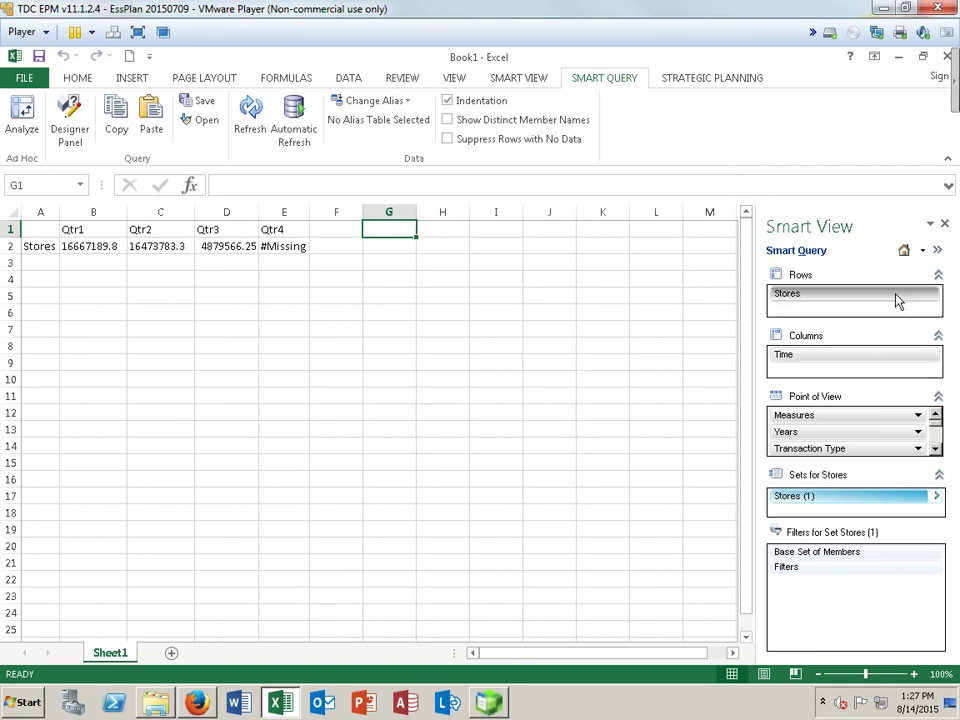
{"action": "left_click", "coordinate": [938, 496]}
{"action": "mouse_move", "coordinate": [924, 482]}
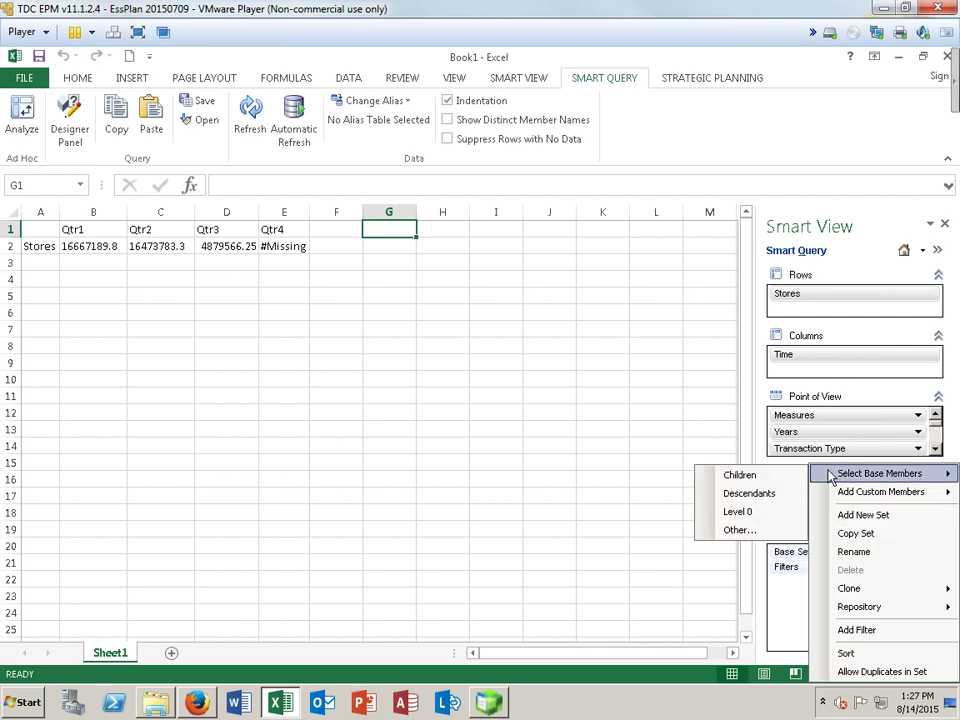
{"action": "left_click", "coordinate": [782, 517]}
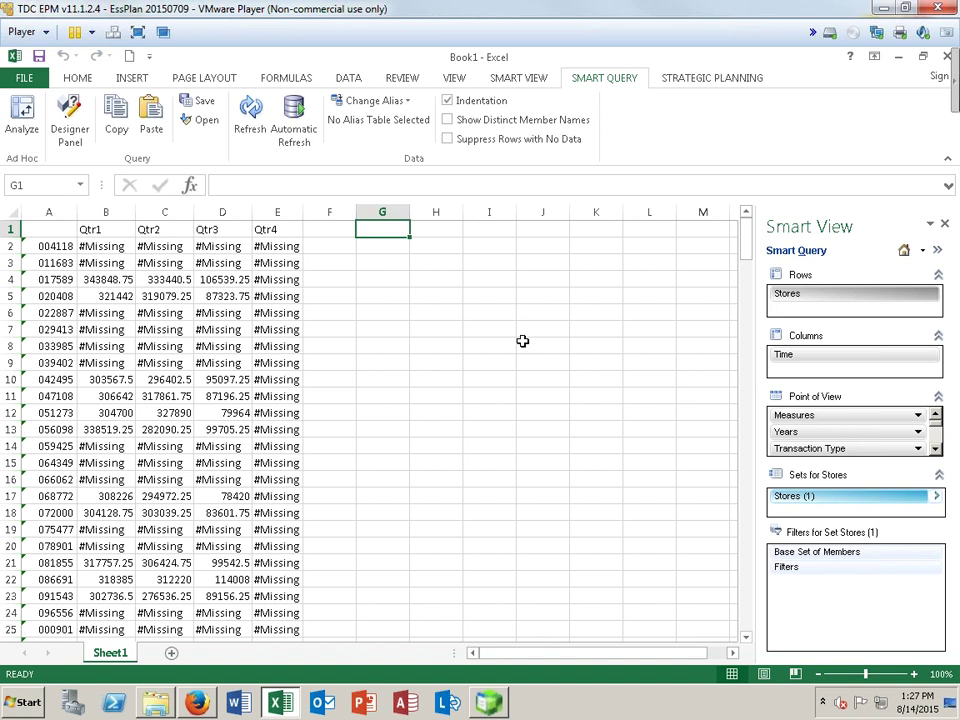
{"action": "left_click", "coordinate": [448, 139]}
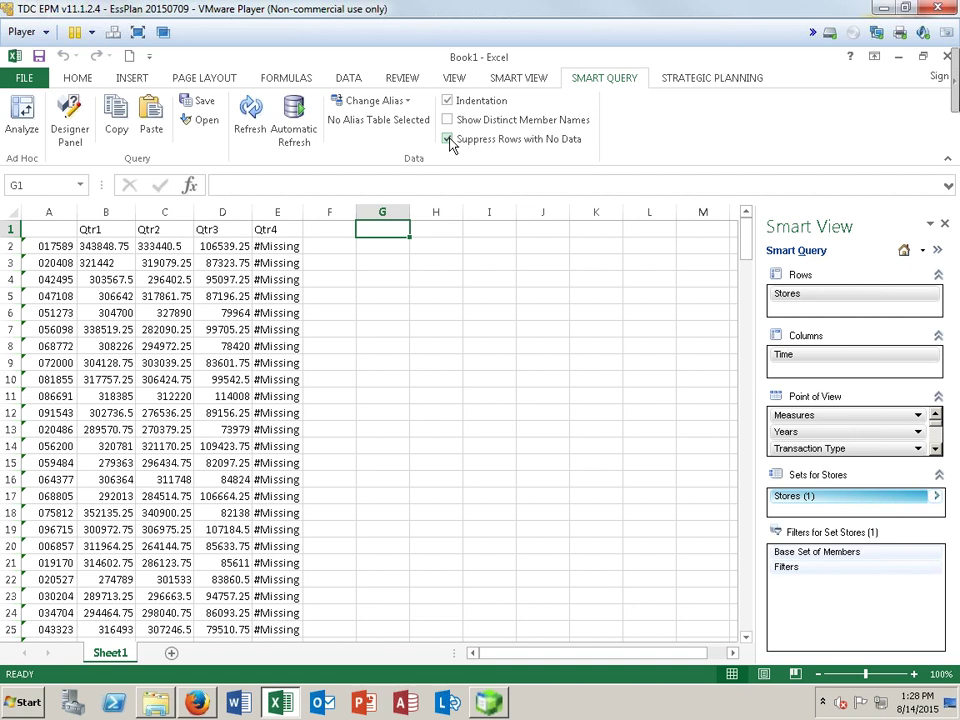
- Set the #NoData/Missing replacement label to ~ in the Smart View data options and apply it
{"action": "left_click", "coordinate": [515, 79]}
{"action": "left_click", "coordinate": [357, 115]}
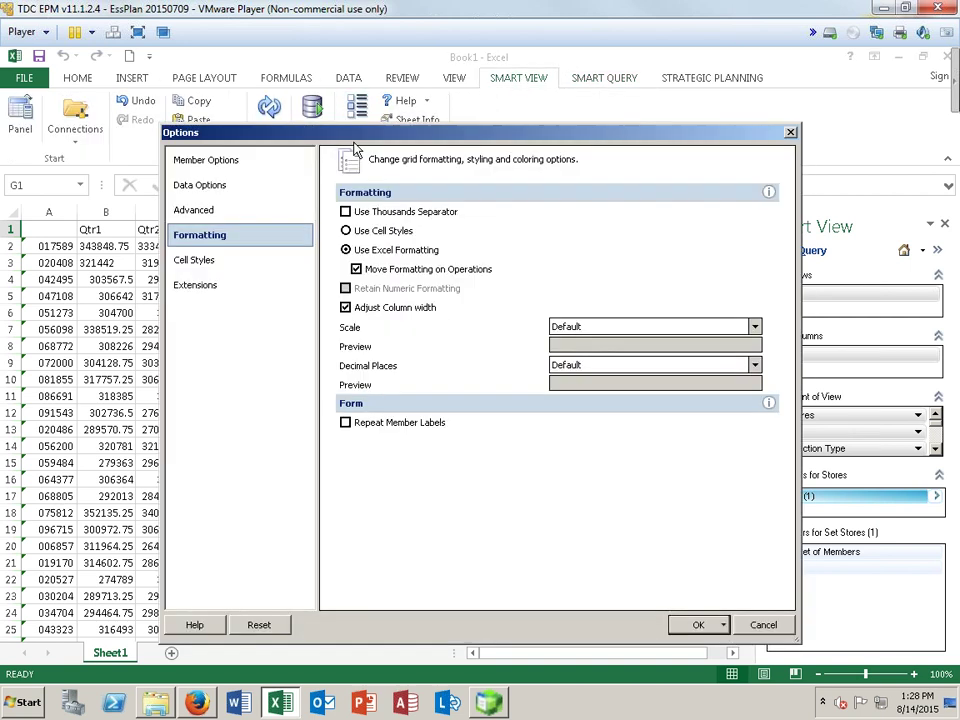
{"action": "left_click", "coordinate": [228, 186]}
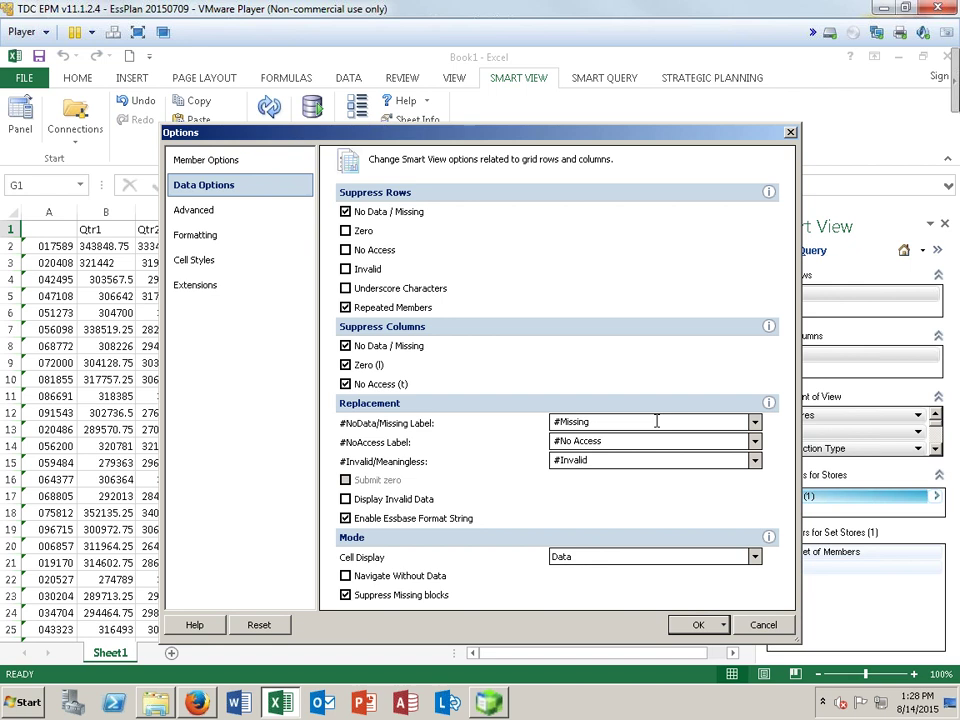
{"action": "left_click", "coordinate": [755, 422]}
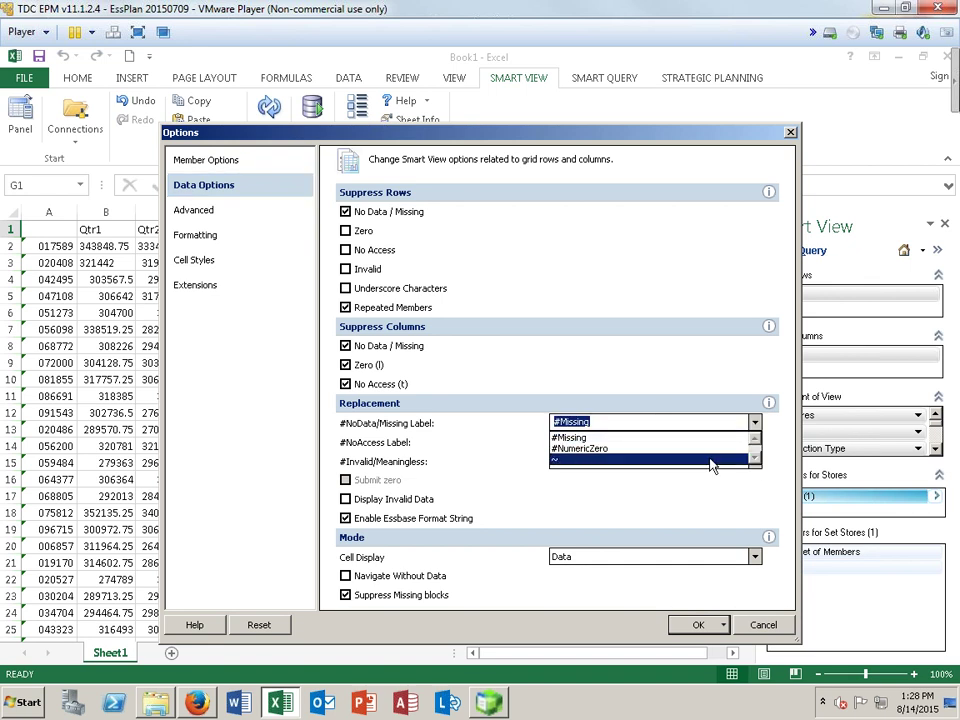
{"action": "left_click", "coordinate": [714, 463]}
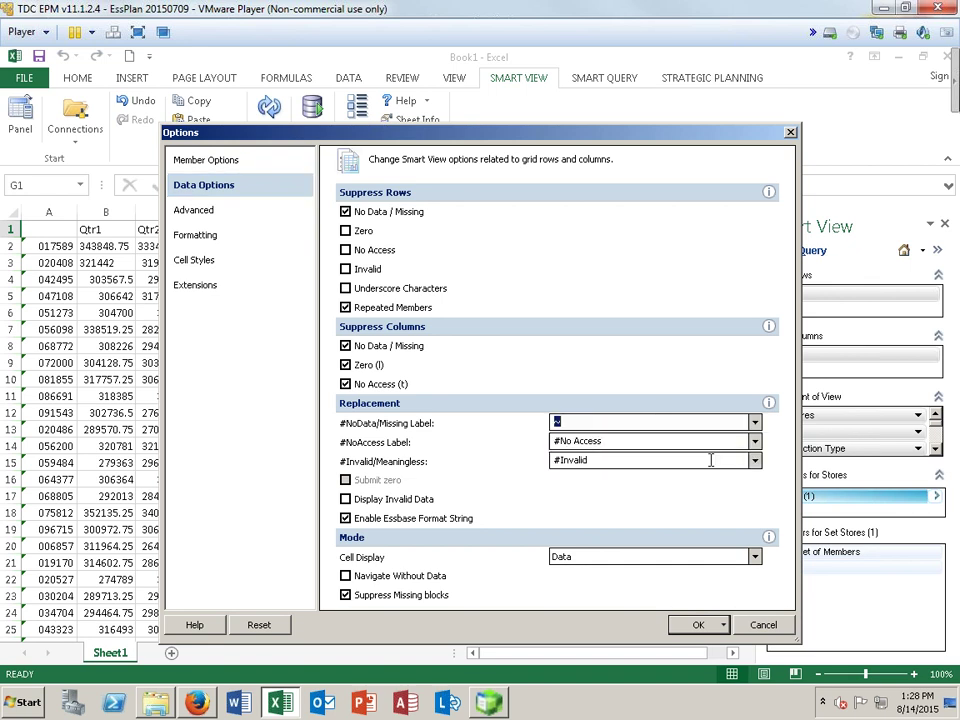
{"action": "left_click", "coordinate": [697, 626]}
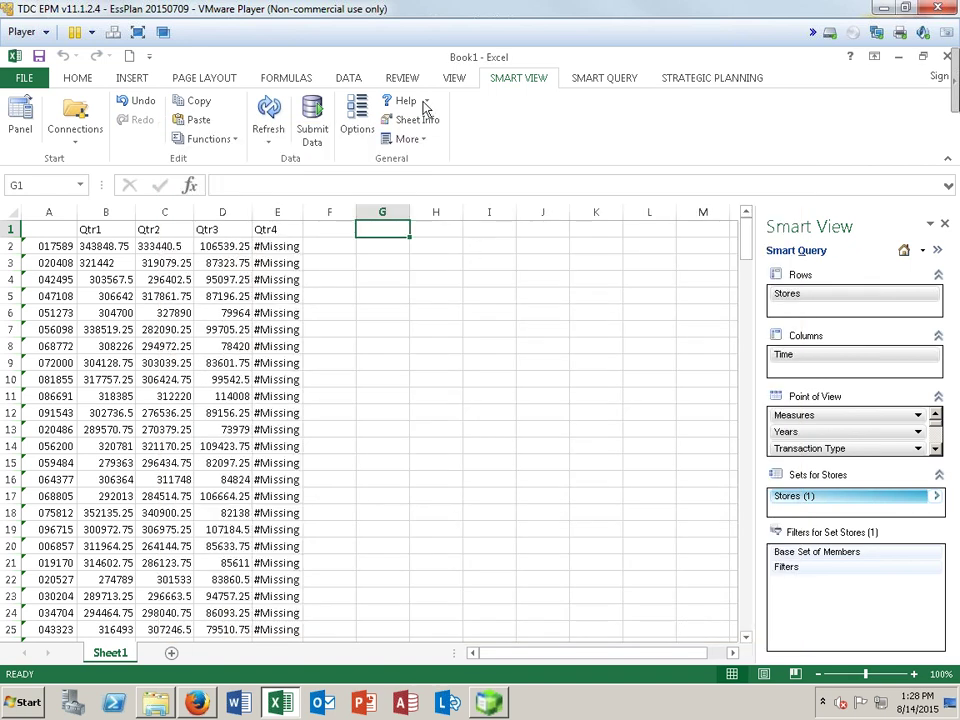
- Review the grid formatting settings in the Smart View options, including Excel formatting and column width adjustment, and accept them
{"action": "left_click", "coordinate": [357, 118]}
{"action": "left_click", "coordinate": [206, 235]}
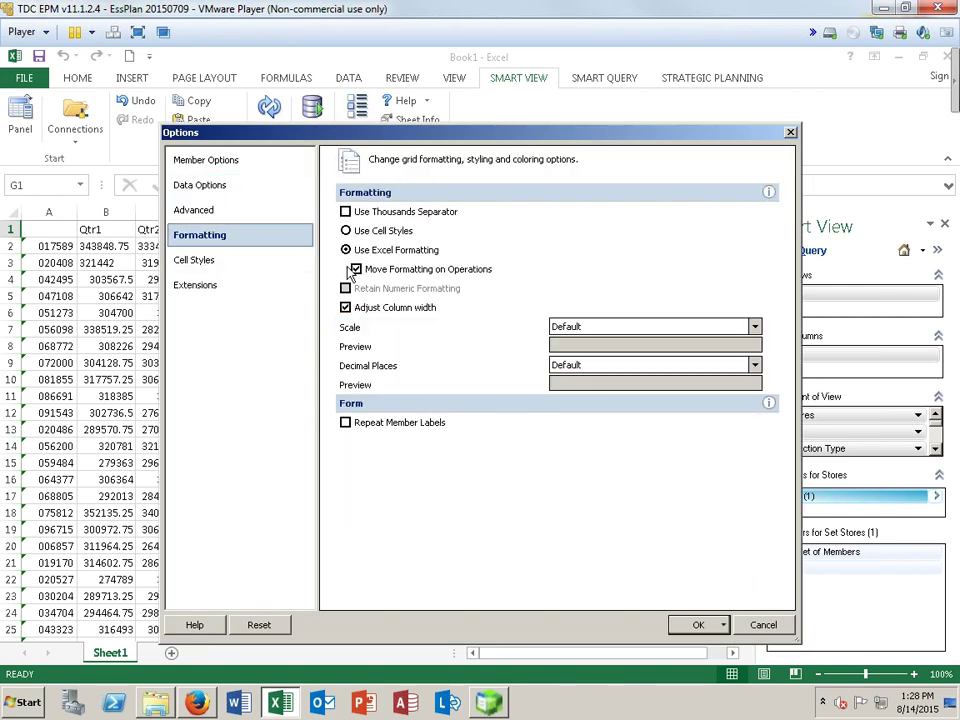
{"action": "left_click", "coordinate": [697, 626]}
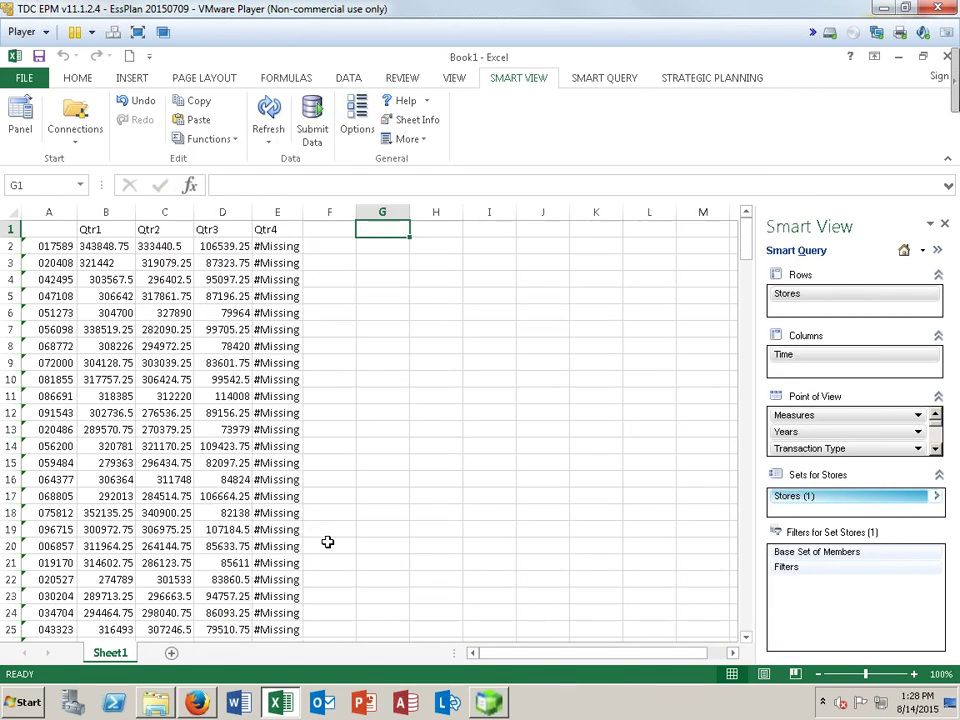
- Format the entire sheet as Number with 2 decimal places, a 1000 separator and negative numbers in red parentheses
{"action": "left_click", "coordinate": [9, 211]}
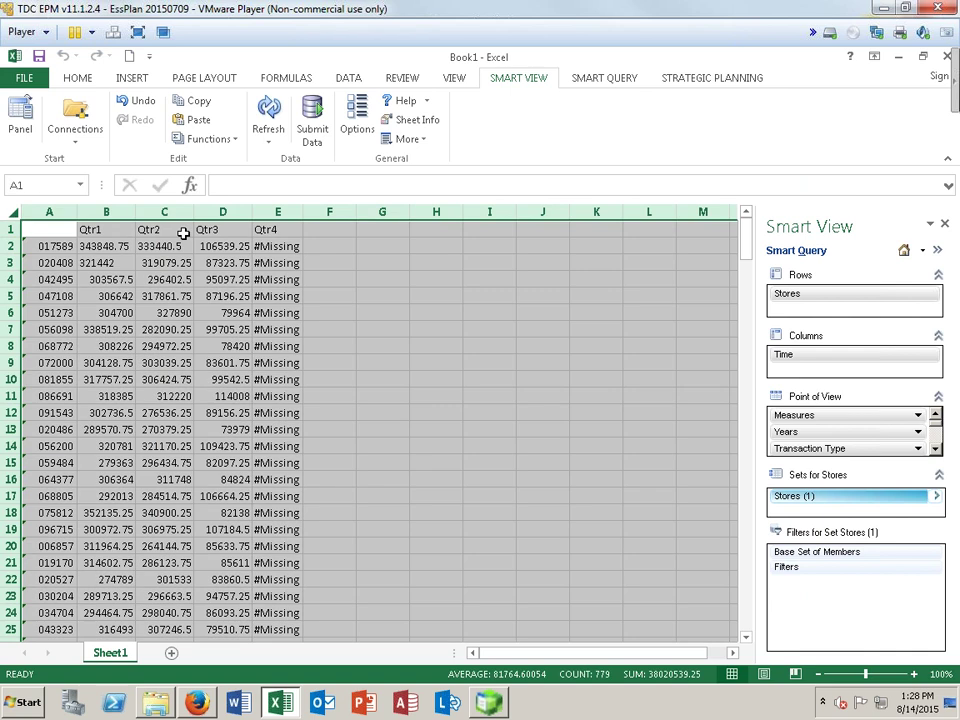
{"action": "left_click", "coordinate": [80, 78]}
{"action": "left_click", "coordinate": [570, 107]}
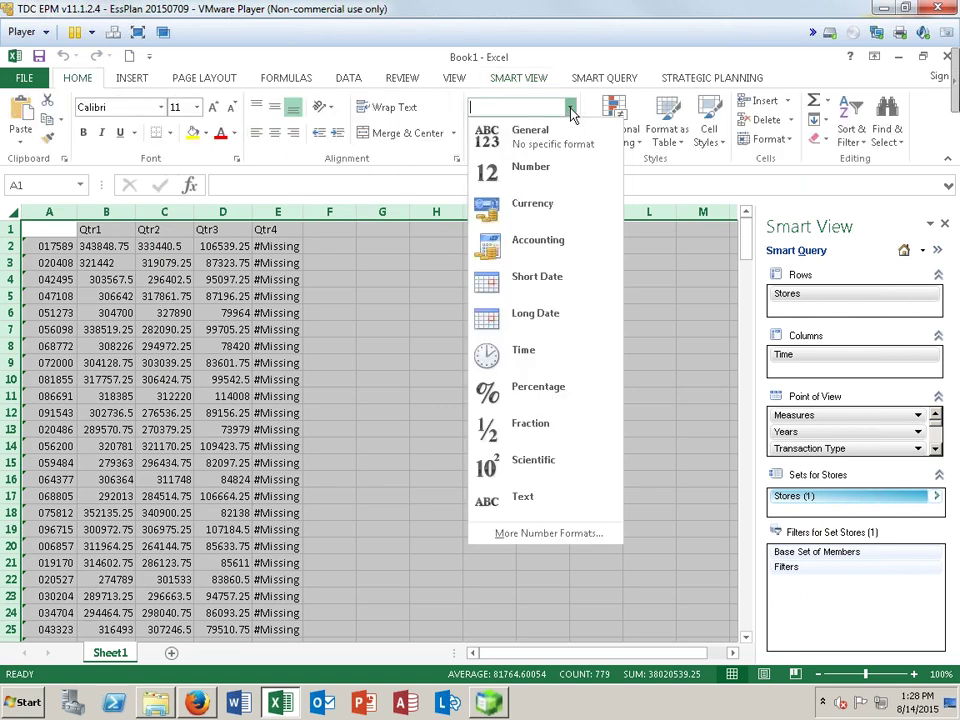
{"action": "left_click", "coordinate": [537, 533]}
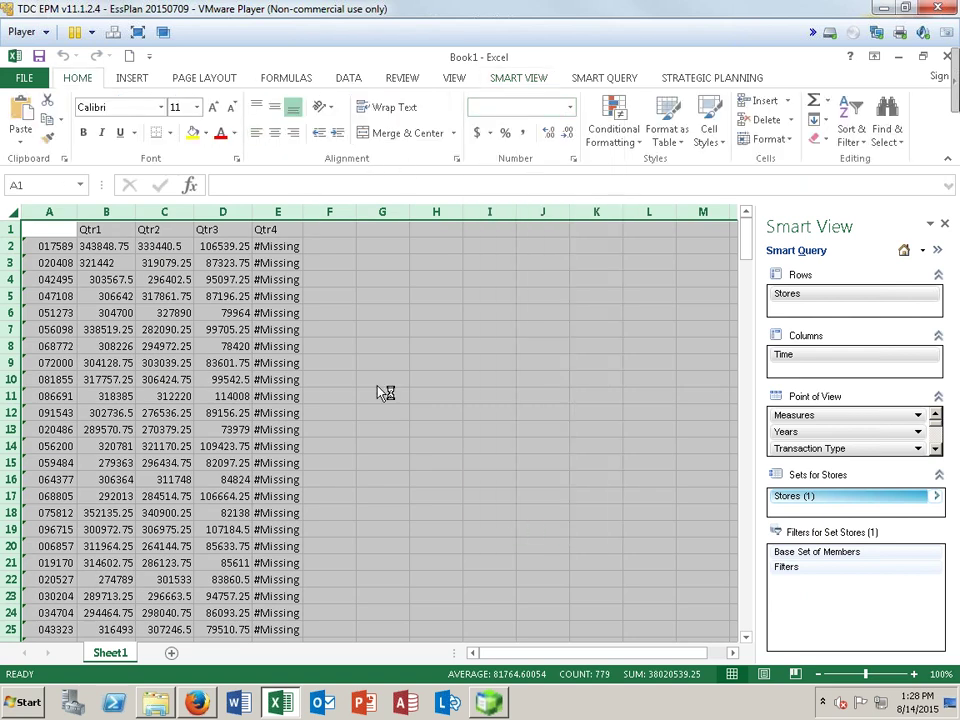
{"action": "left_click", "coordinate": [163, 273]}
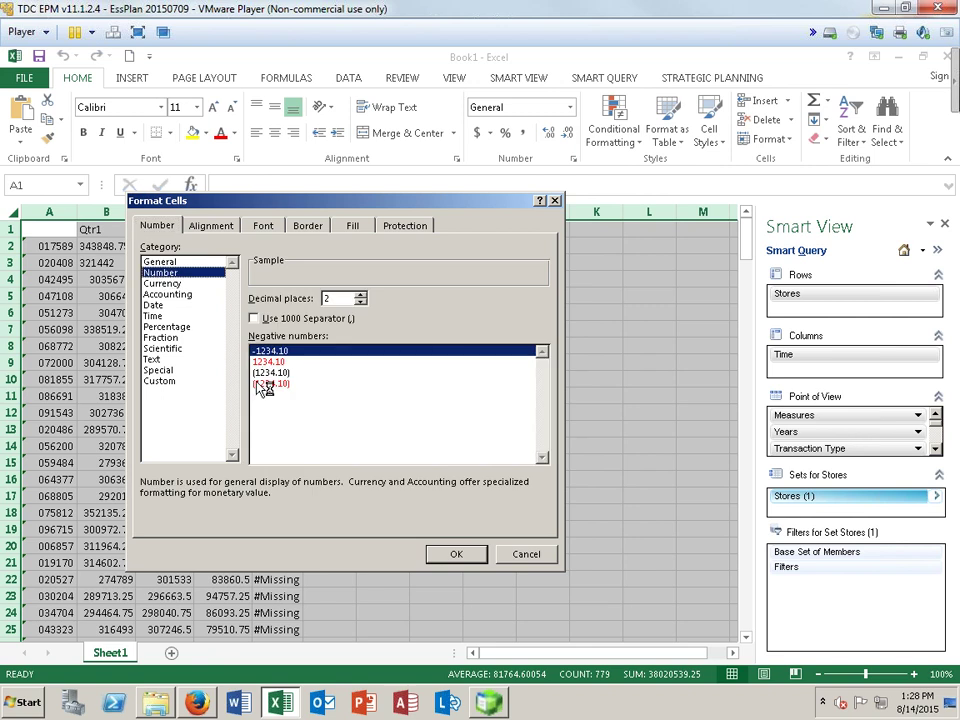
{"action": "left_click", "coordinate": [270, 383]}
{"action": "left_click", "coordinate": [262, 318]}
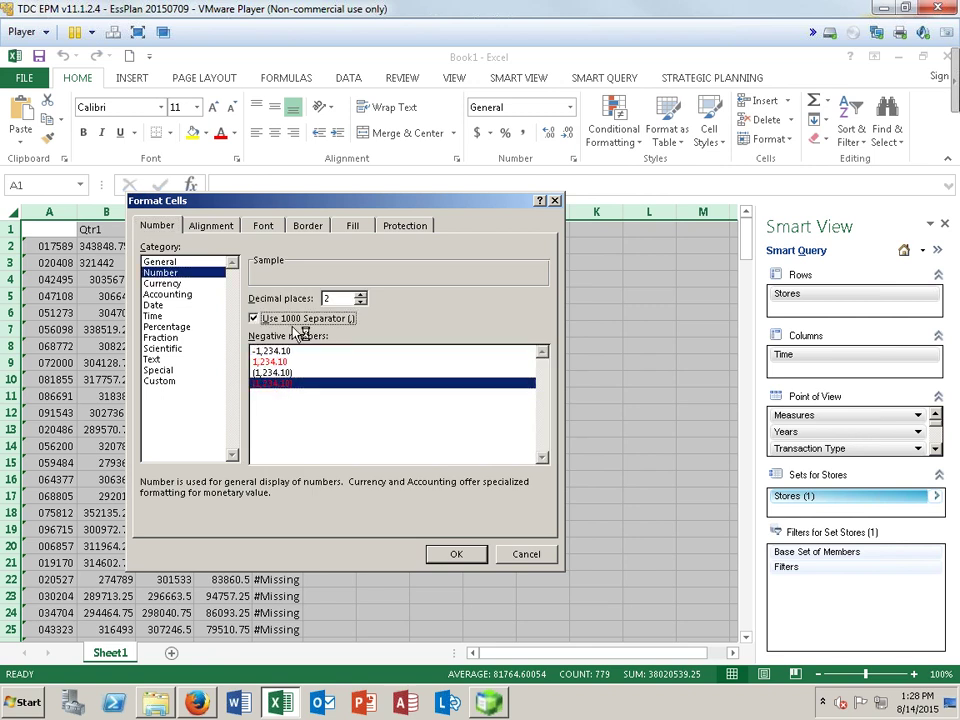
{"action": "left_click", "coordinate": [447, 553]}
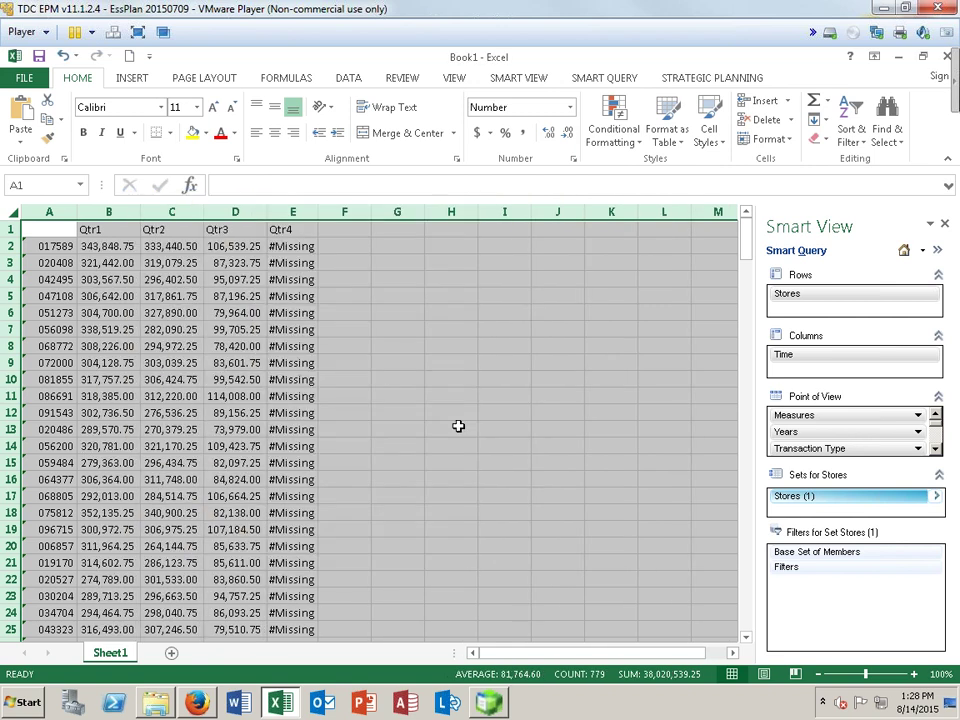
{"action": "left_click", "coordinate": [400, 393]}
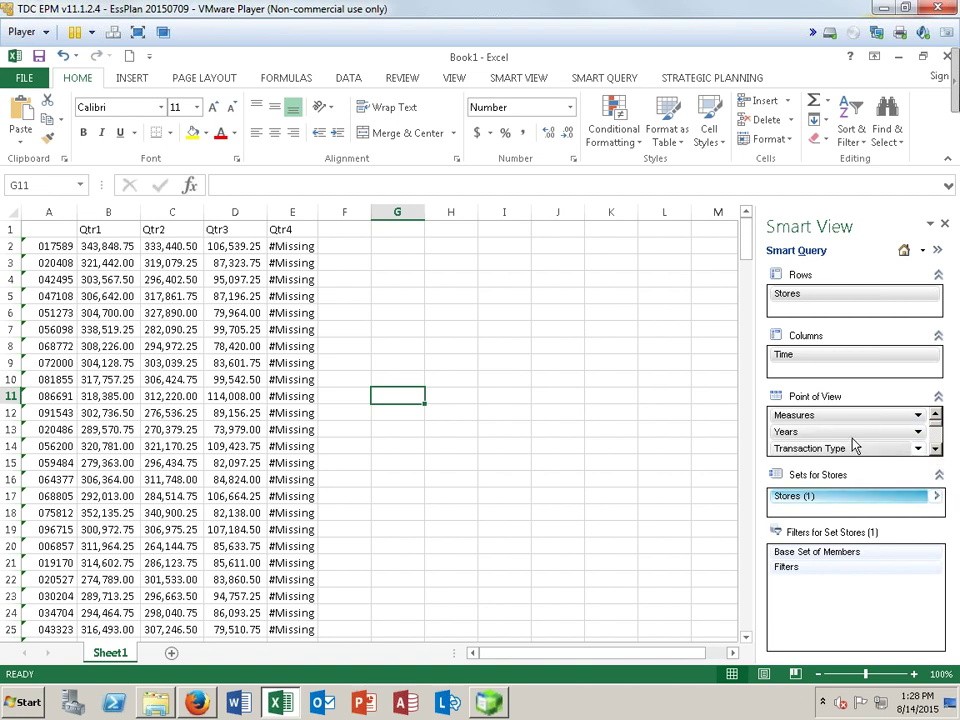
- Set the base members of the Years set to Curr Year, Prev Year and Variance, and choose Variance in the point of view
{"action": "left_click", "coordinate": [820, 431]}
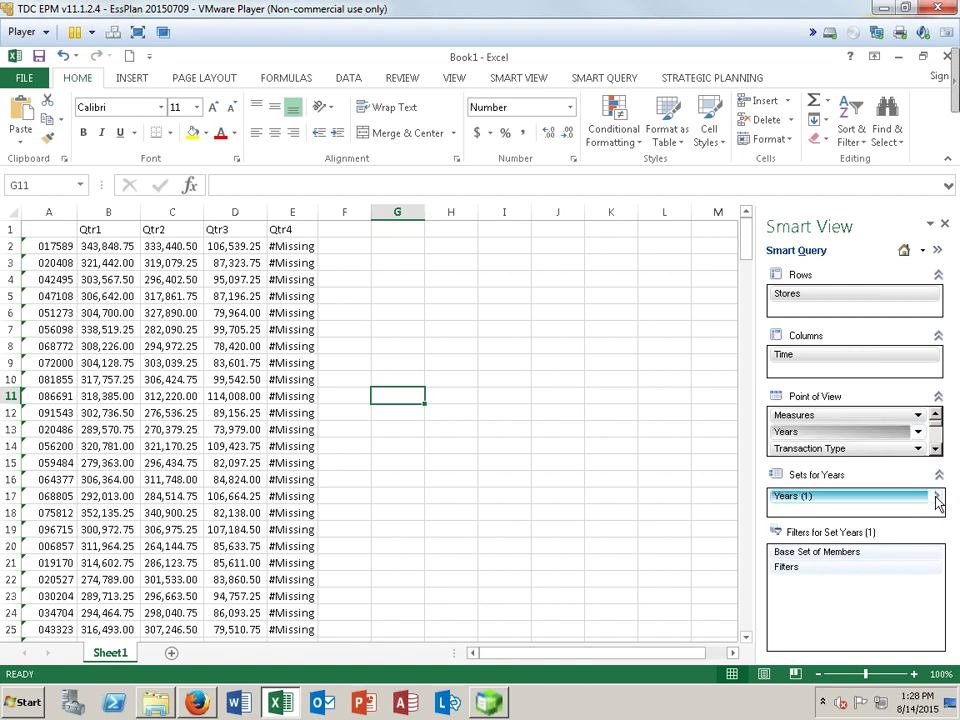
{"action": "left_click", "coordinate": [937, 500]}
{"action": "mouse_move", "coordinate": [845, 515]}
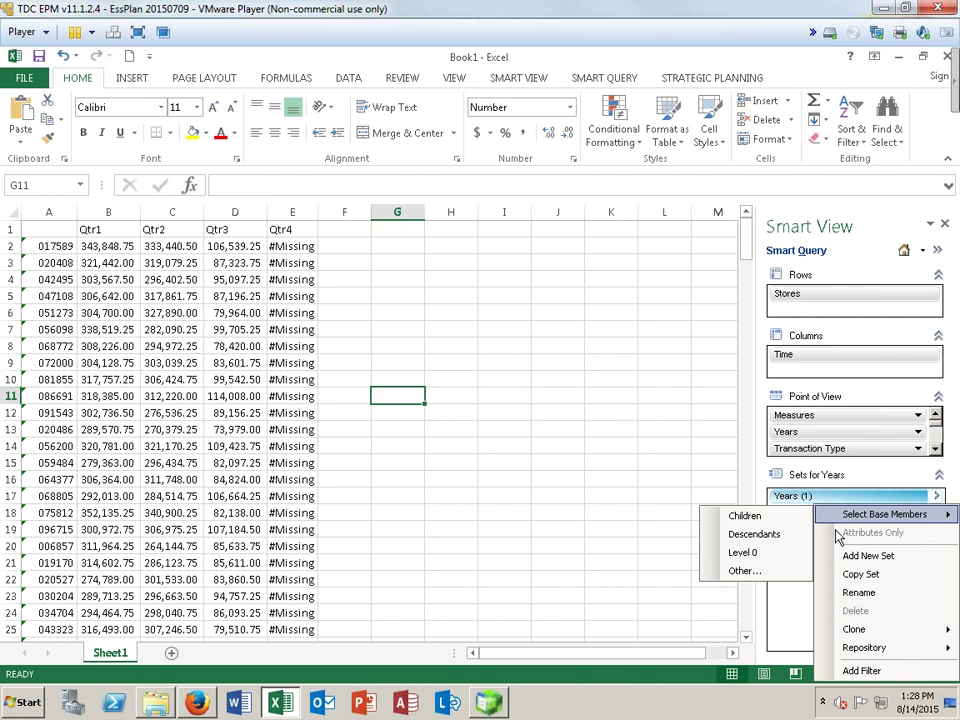
{"action": "left_click", "coordinate": [740, 570]}
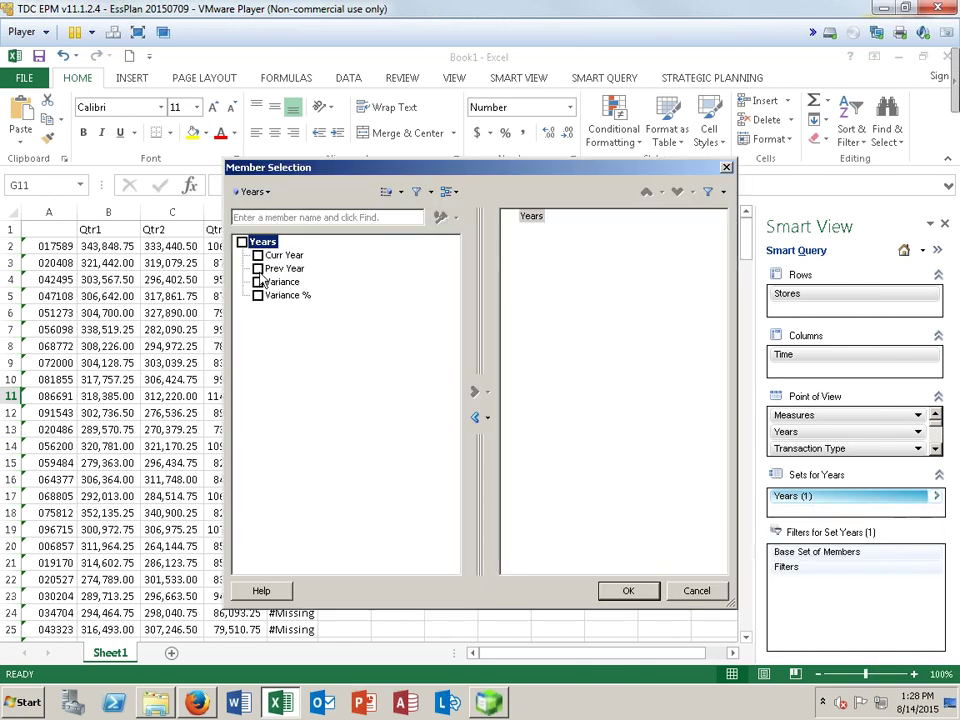
{"action": "left_click", "coordinate": [257, 255]}
{"action": "left_click", "coordinate": [257, 268]}
{"action": "left_click", "coordinate": [257, 282]}
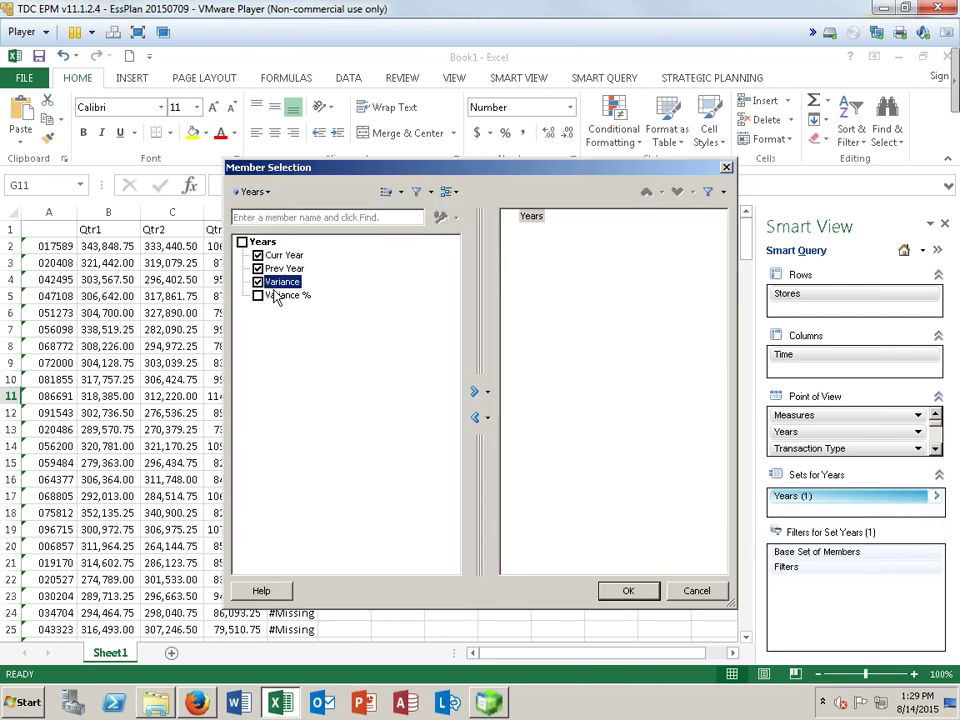
{"action": "left_click", "coordinate": [474, 393]}
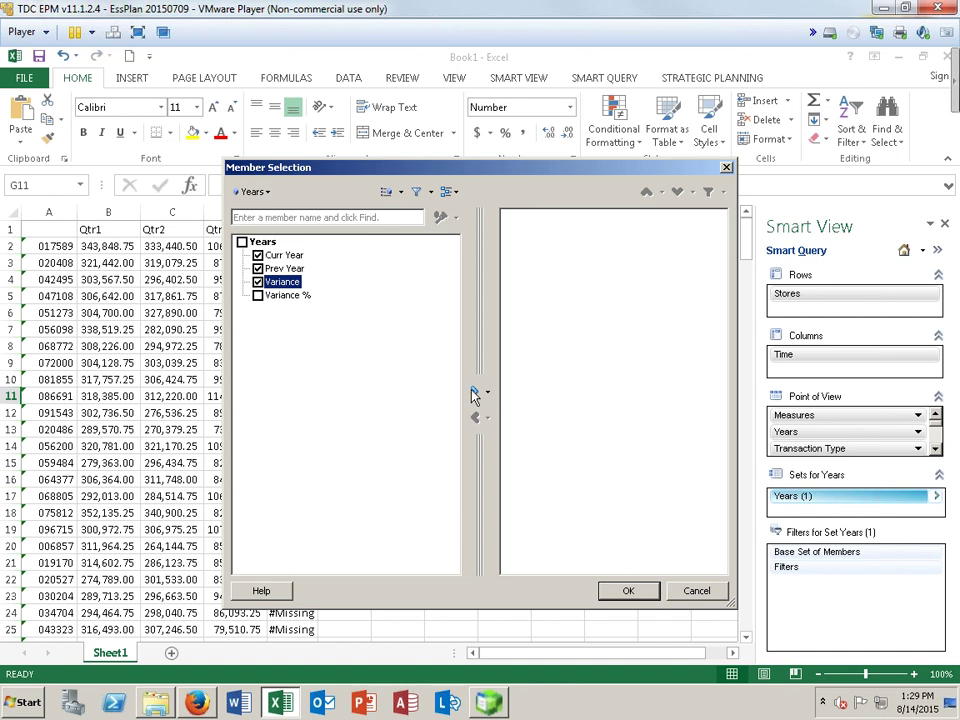
{"action": "left_click", "coordinate": [622, 591]}
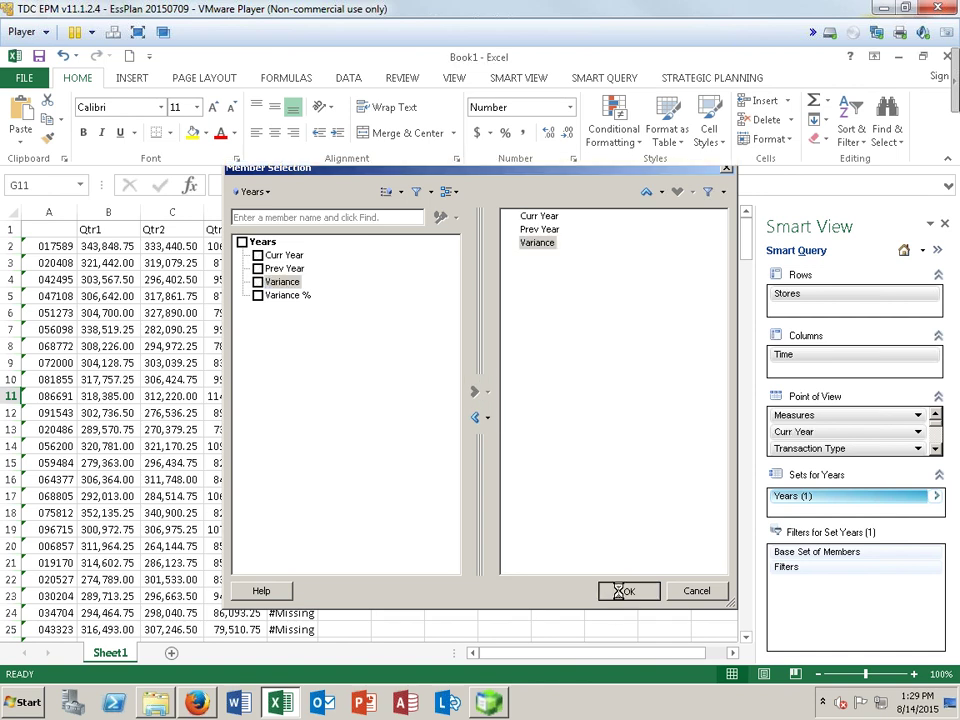
{"action": "left_click", "coordinate": [917, 433]}
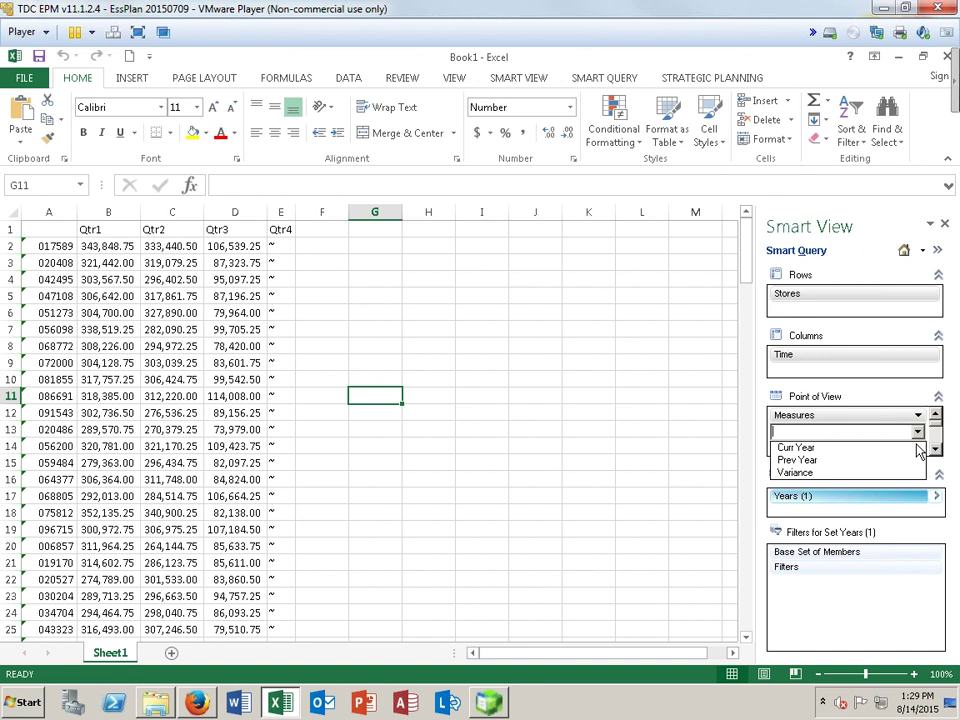
{"action": "left_click", "coordinate": [905, 472]}
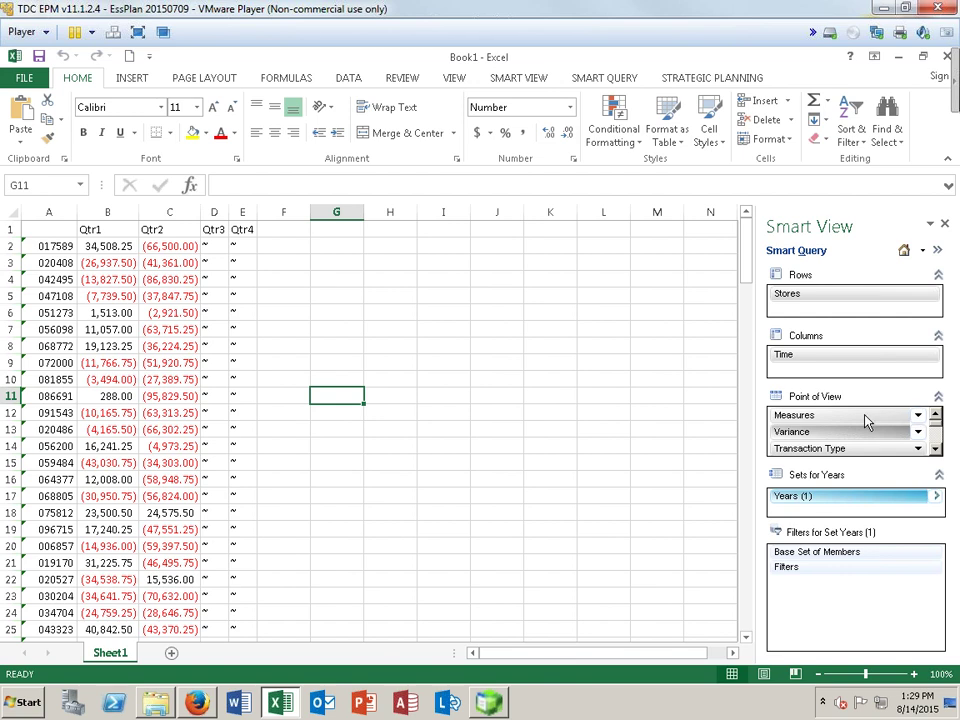
- Replace the base member of the Measures set with Price Paid
{"action": "left_click", "coordinate": [866, 421]}
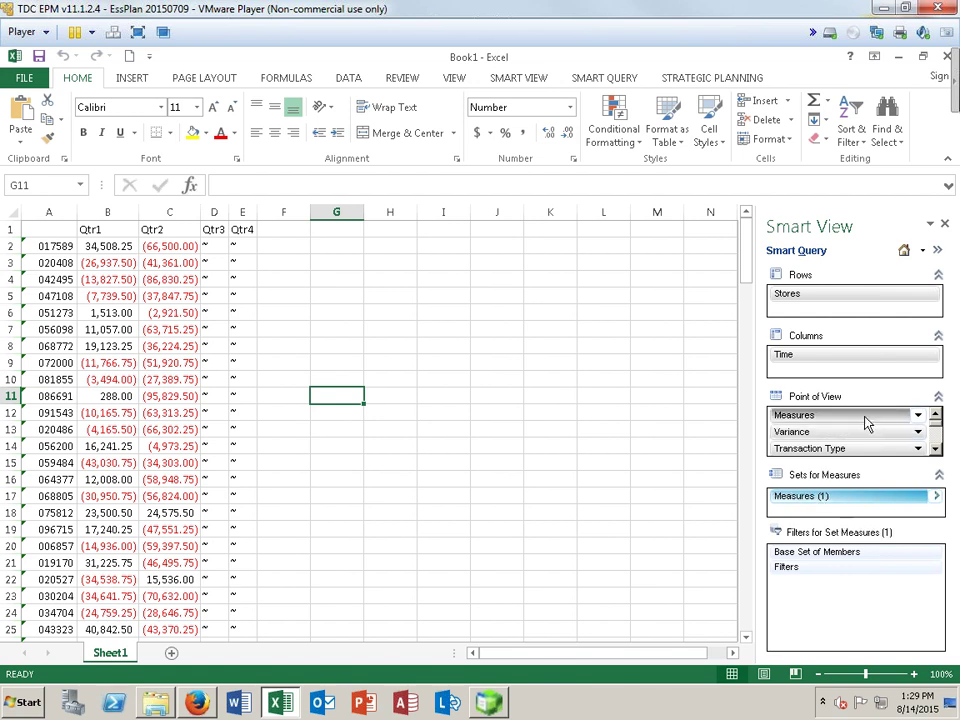
{"action": "left_click", "coordinate": [937, 500]}
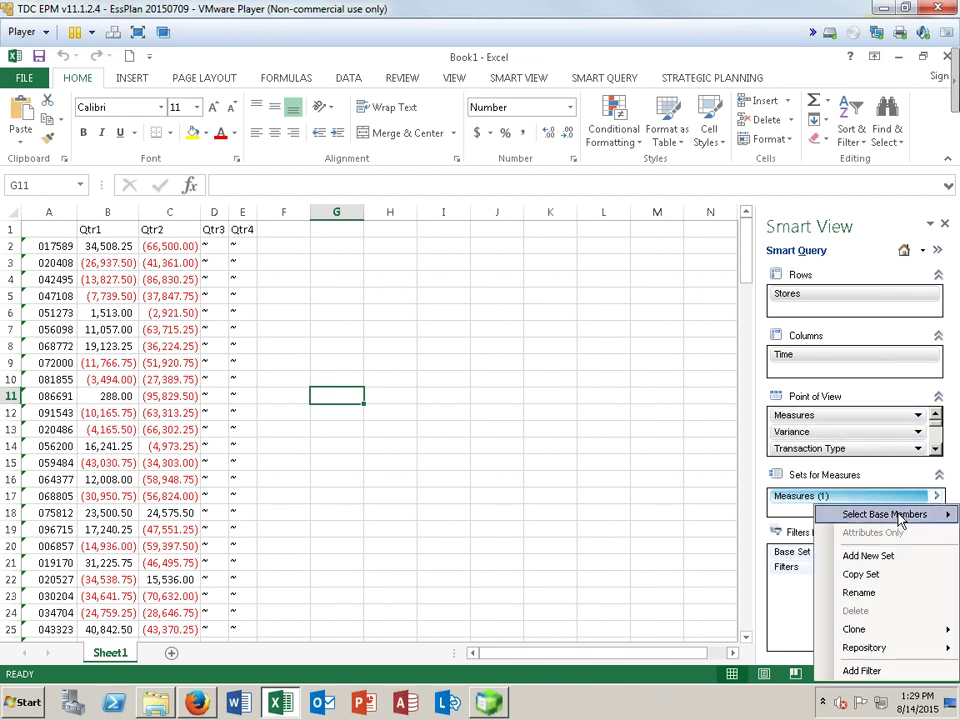
{"action": "mouse_move", "coordinate": [884, 514]}
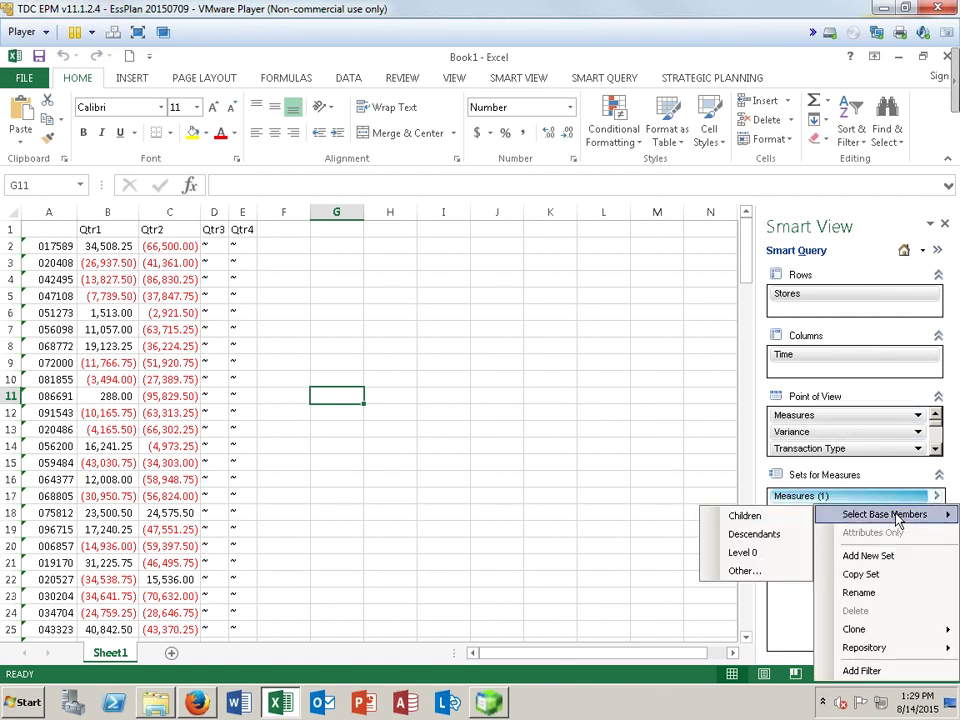
{"action": "left_click", "coordinate": [764, 572]}
{"action": "left_click", "coordinate": [258, 268]}
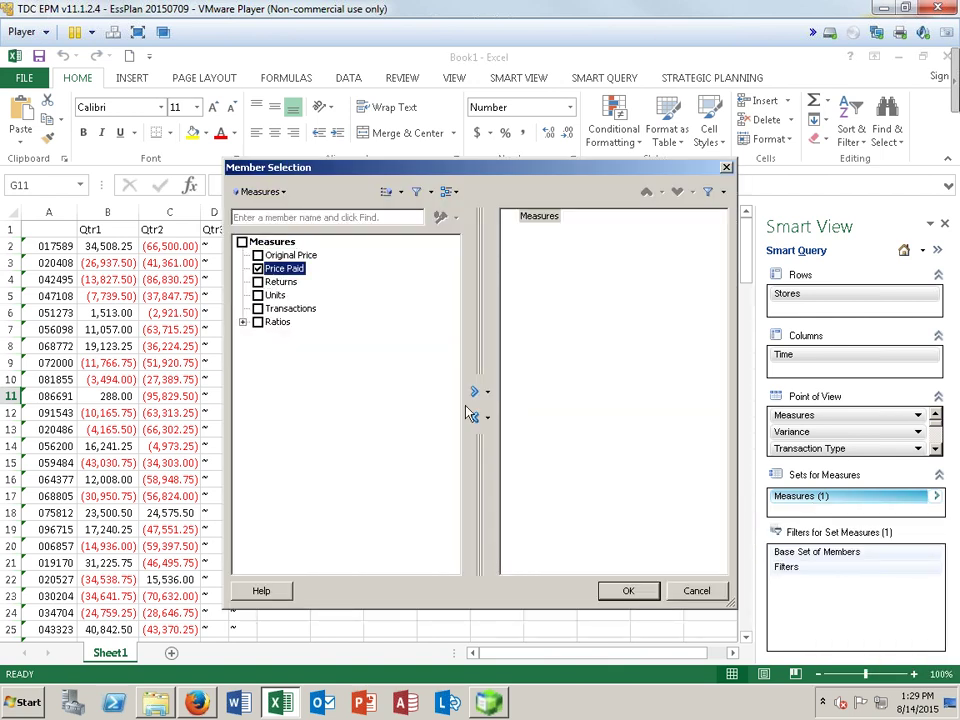
{"action": "left_click", "coordinate": [478, 393]}
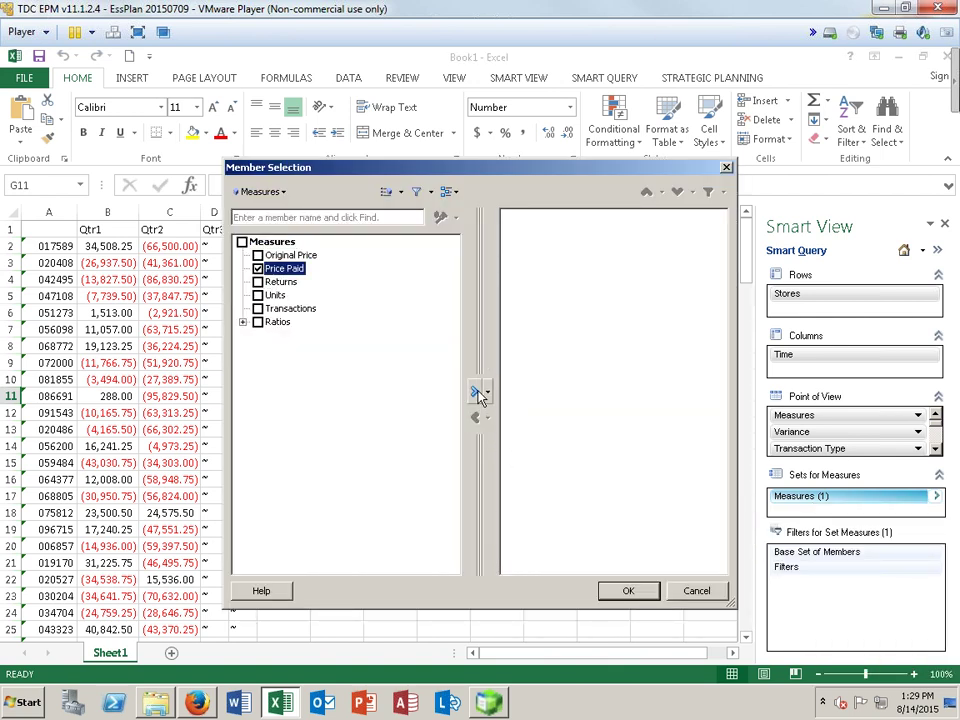
{"action": "left_click", "coordinate": [628, 590]}
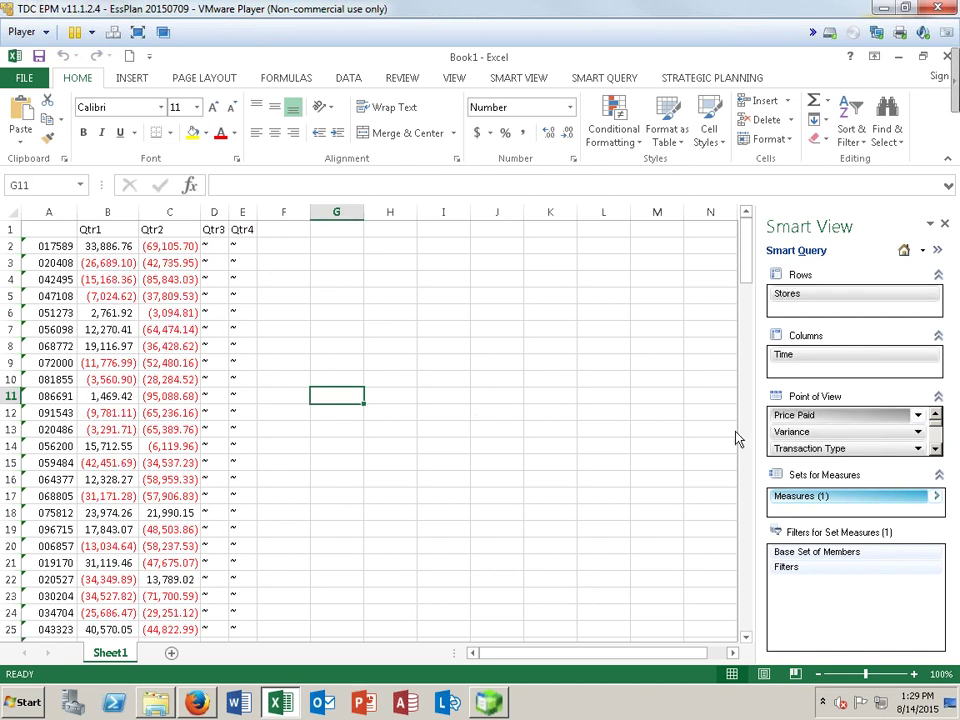
- Change the Smart Query's alias table to Default
{"action": "left_click", "coordinate": [520, 80]}
{"action": "left_click", "coordinate": [580, 79]}
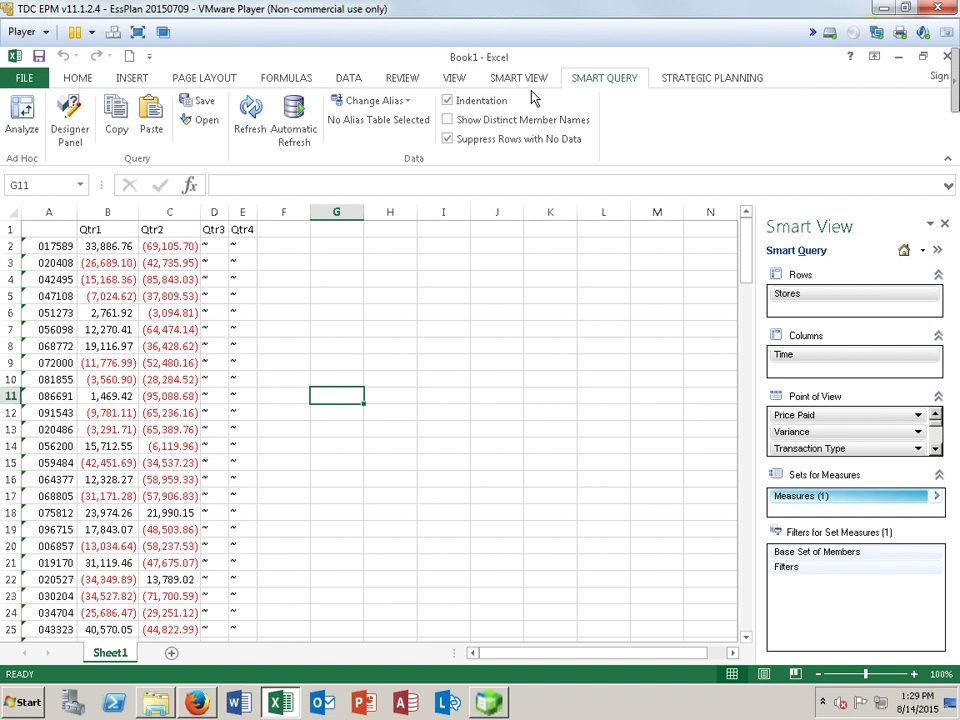
{"action": "left_click", "coordinate": [392, 102]}
{"action": "mouse_move", "coordinate": [398, 146]}
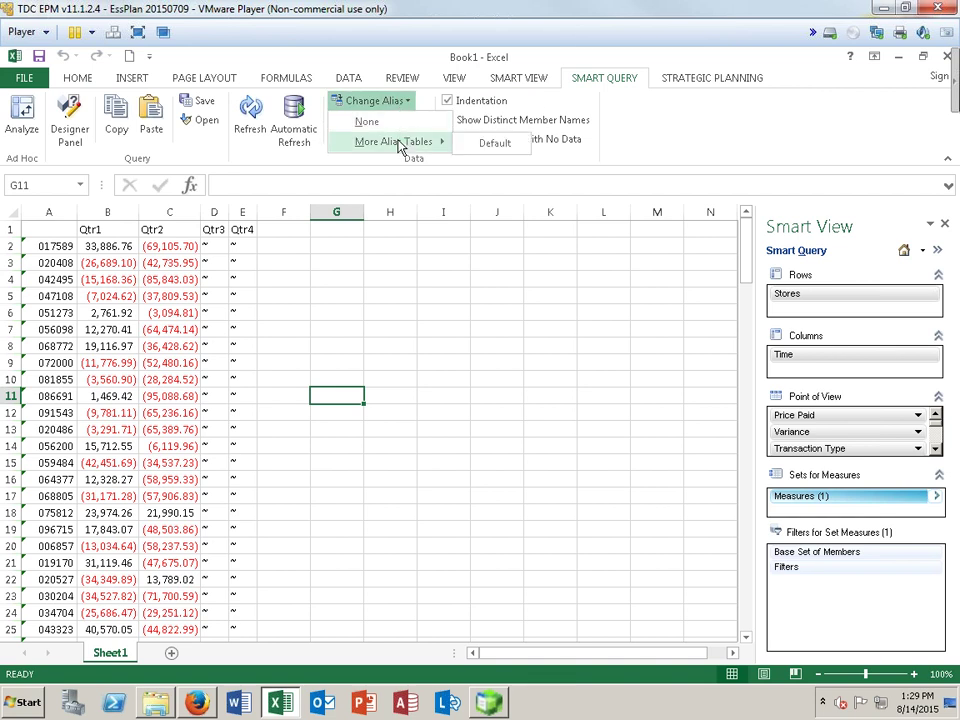
{"action": "left_click", "coordinate": [492, 148]}
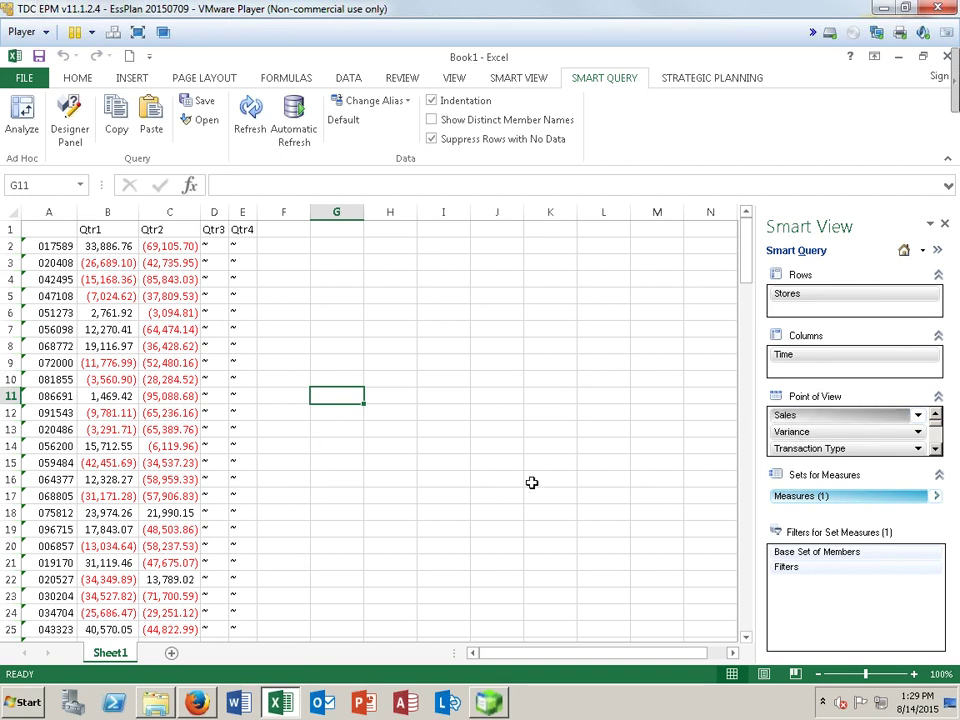
- Freeze the panes at cell B2 so the quarter headings and store column stay in place
{"action": "left_click", "coordinate": [110, 246]}
{"action": "left_click", "coordinate": [454, 80]}
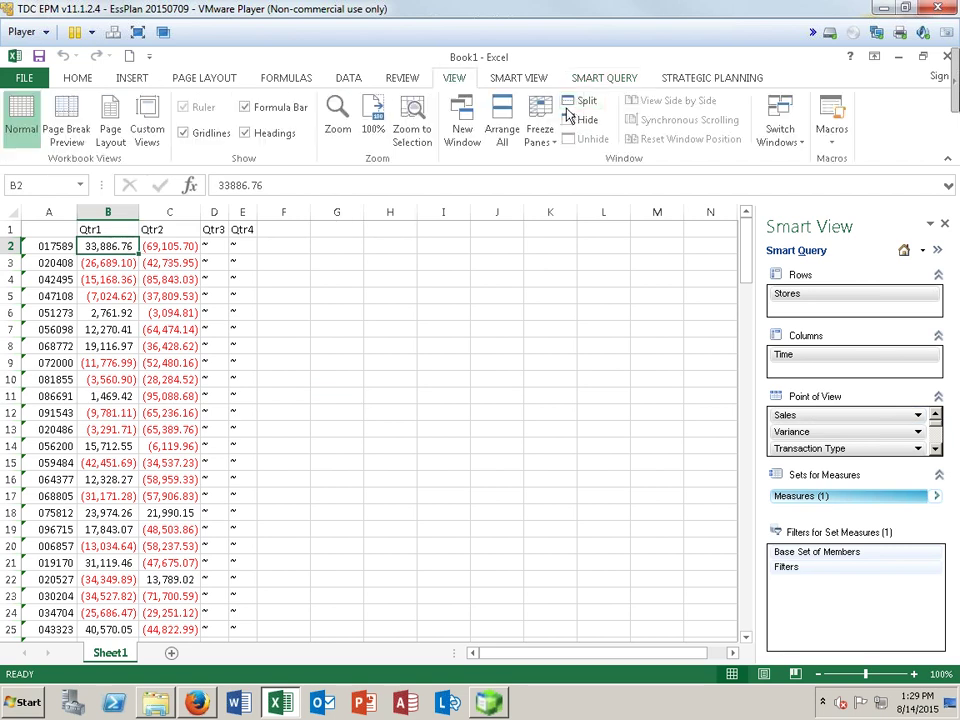
{"action": "left_click", "coordinate": [556, 138]}
{"action": "left_click", "coordinate": [591, 175]}
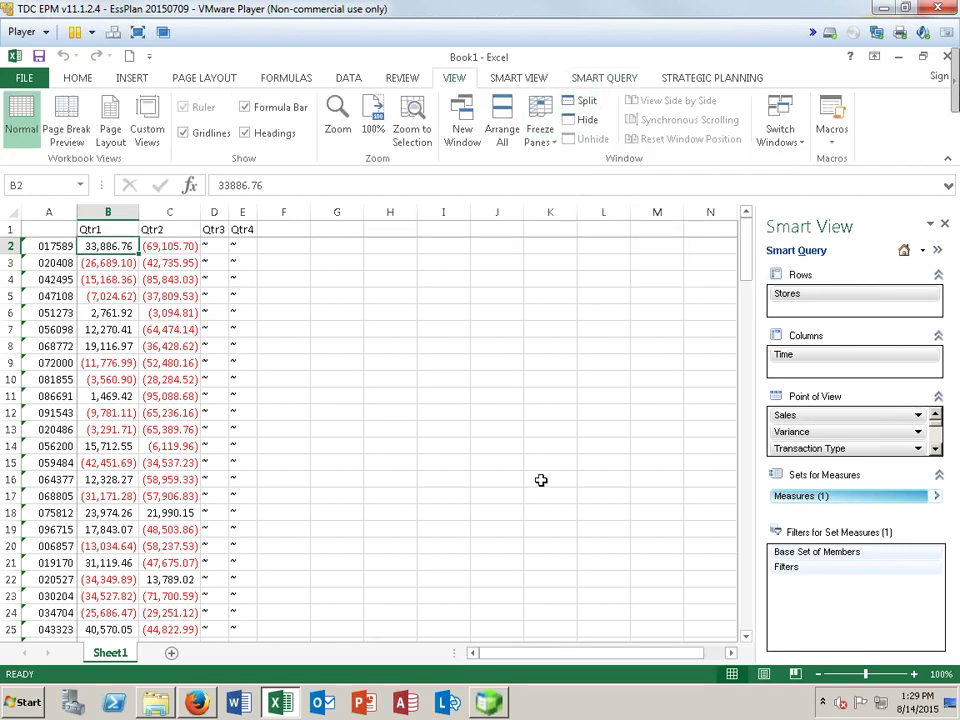
- Add a custom total member to the Stores (1) set and check the total row at the end of the store list
{"action": "left_click", "coordinate": [907, 298]}
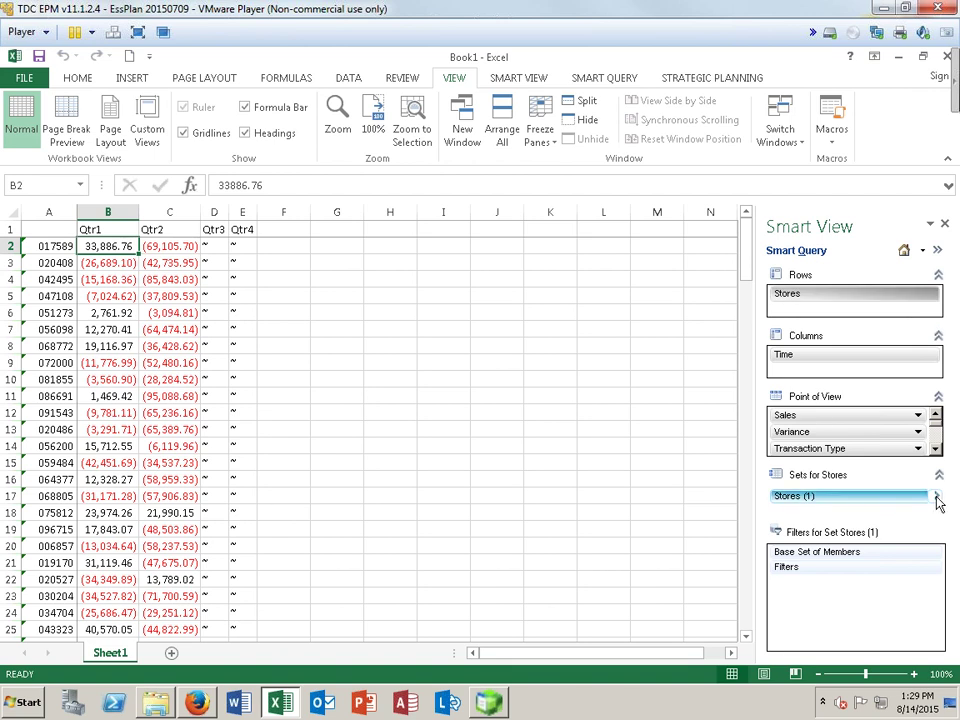
{"action": "left_click", "coordinate": [936, 497]}
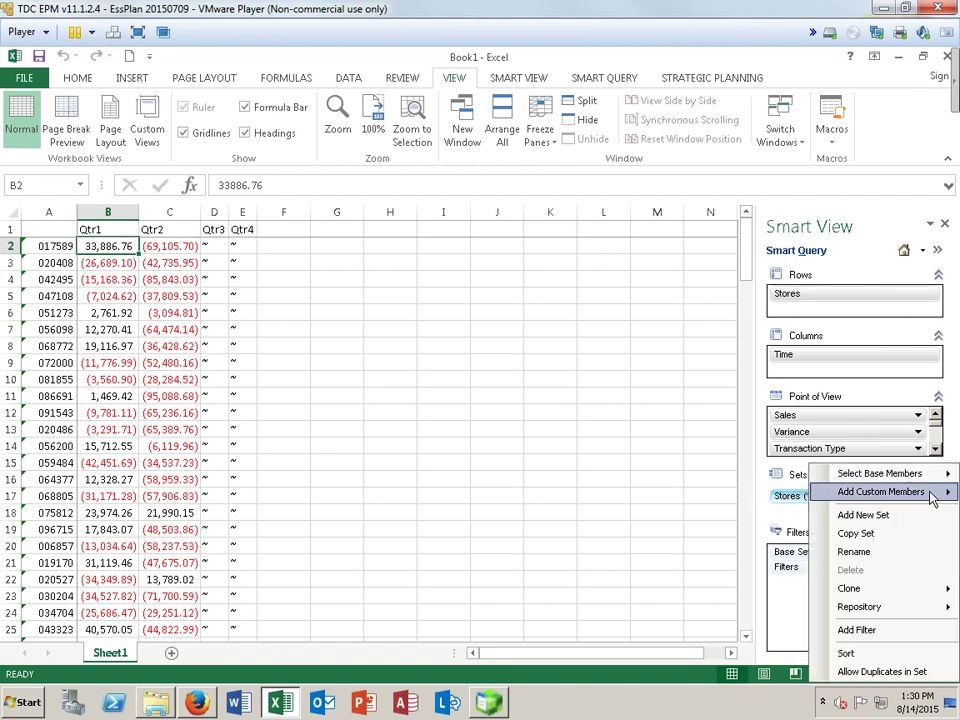
{"action": "mouse_move", "coordinate": [930, 497]}
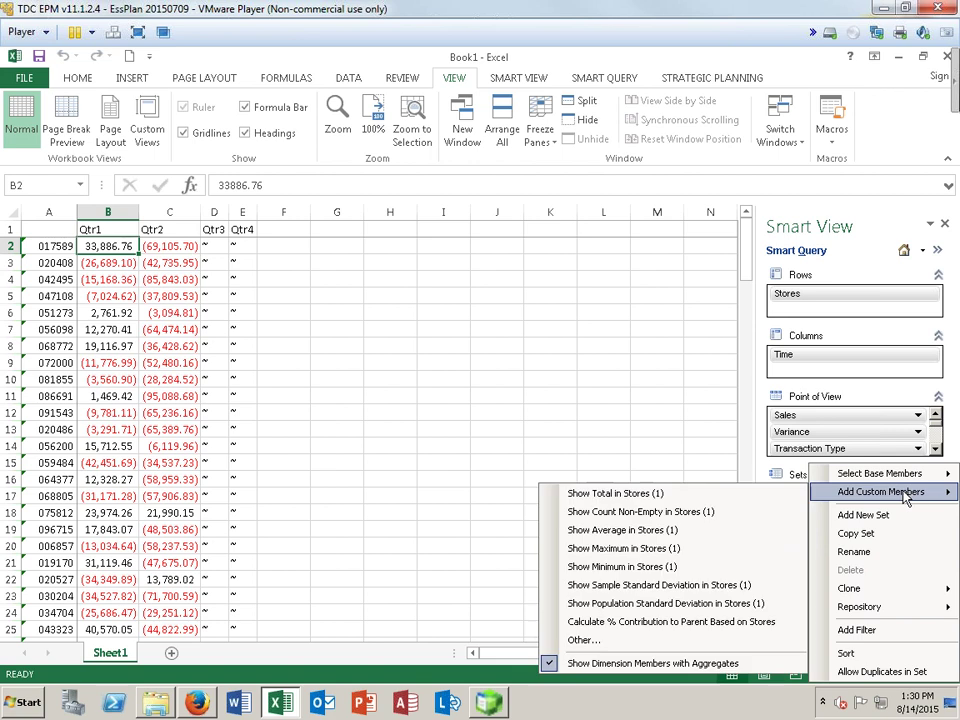
{"action": "left_click", "coordinate": [678, 495]}
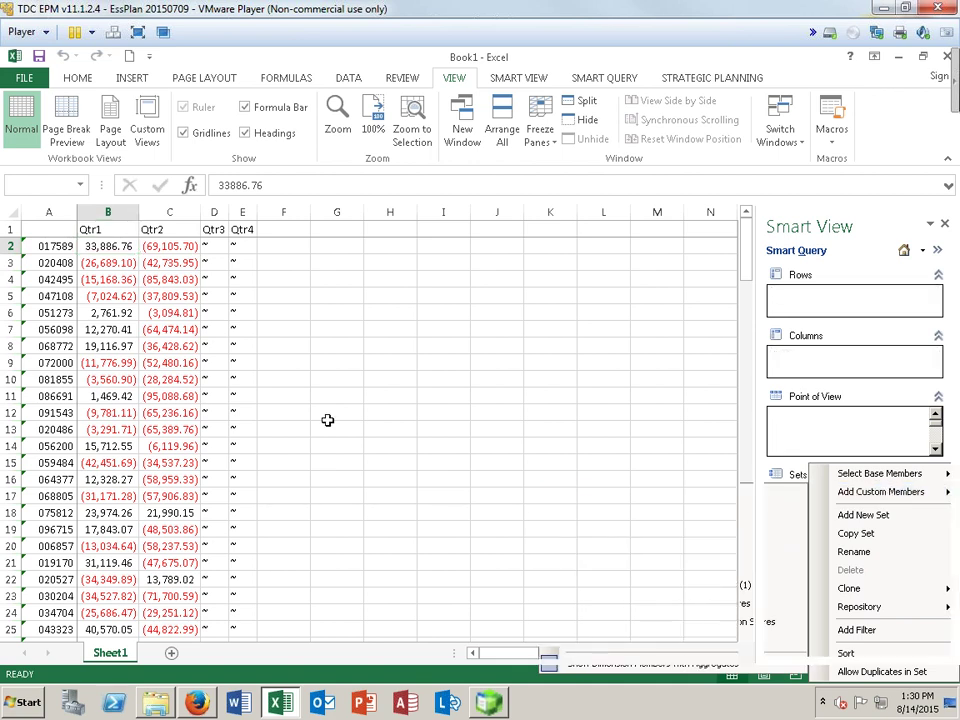
{"action": "left_click_drag", "start_coordinate": [748, 286], "coordinate": [728, 644]}
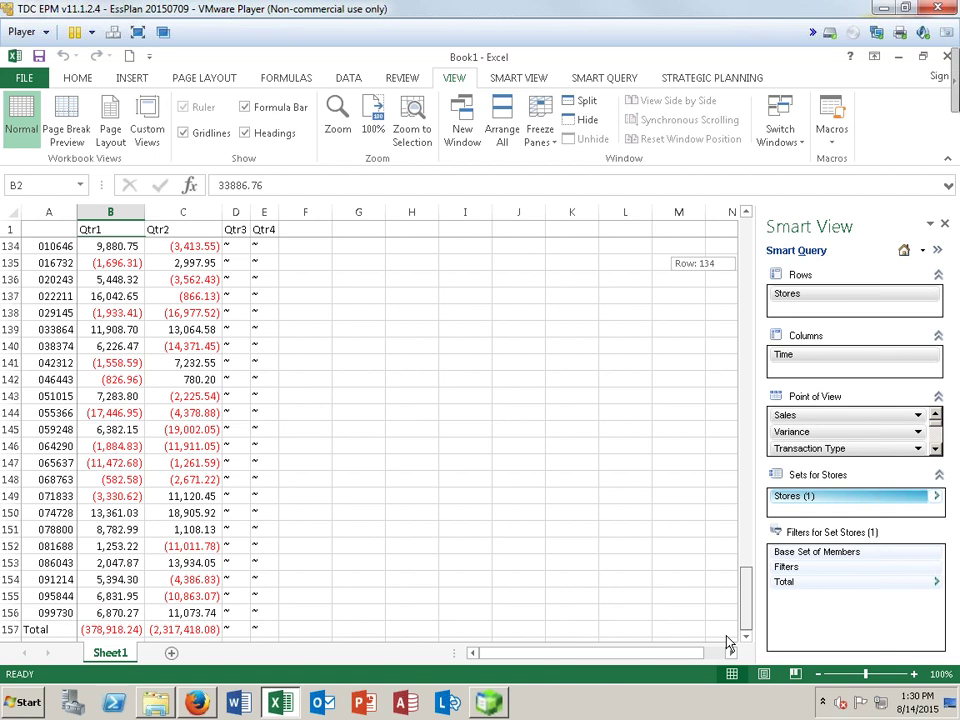
{"action": "left_click_drag", "start_coordinate": [728, 644], "coordinate": [735, 210]}
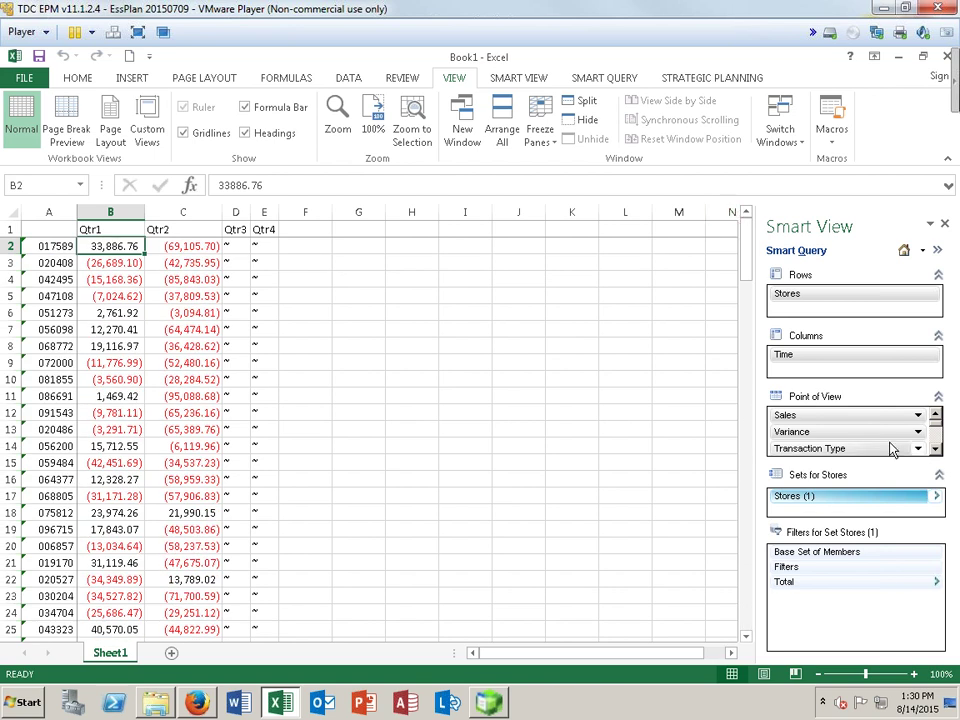
- Add a custom member that counts the non-empty members of the Stores (1) set
{"action": "left_click", "coordinate": [897, 296]}
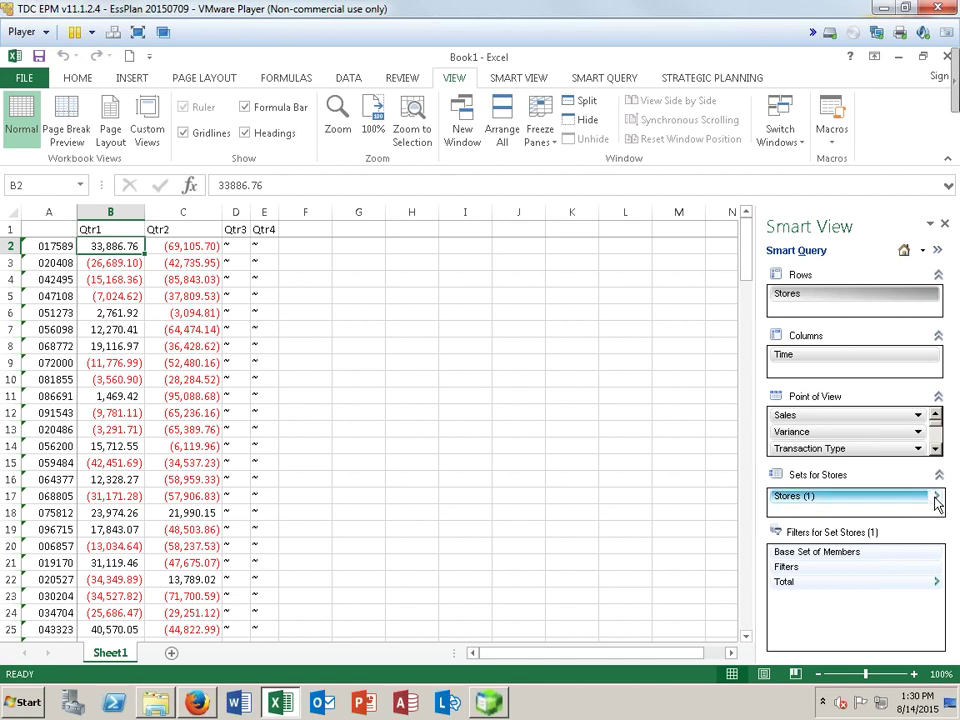
{"action": "left_click", "coordinate": [937, 502]}
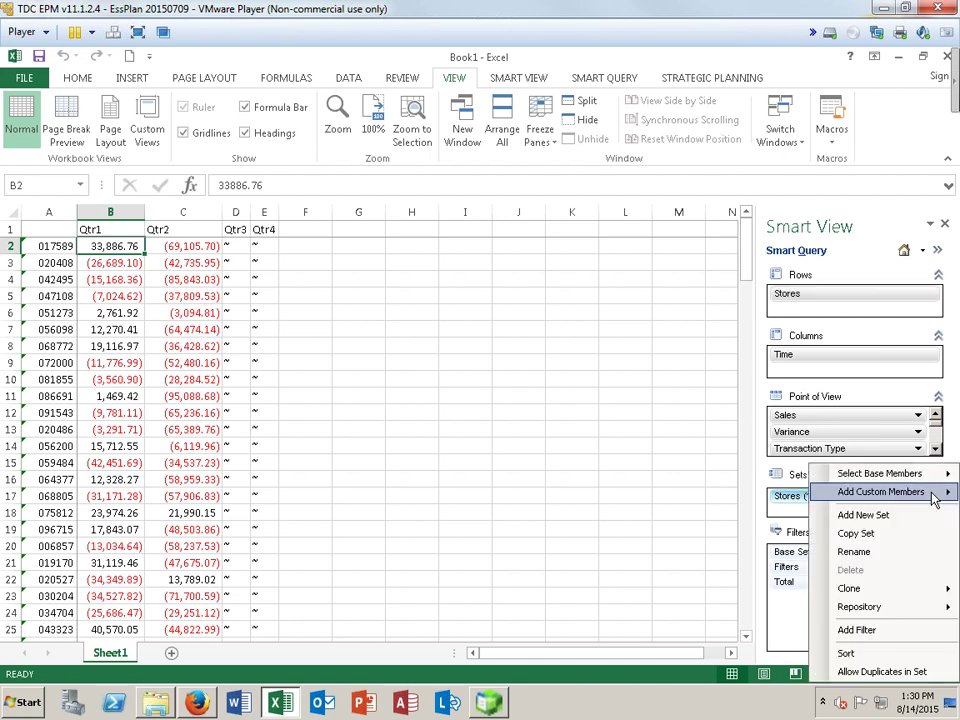
{"action": "mouse_move", "coordinate": [933, 500]}
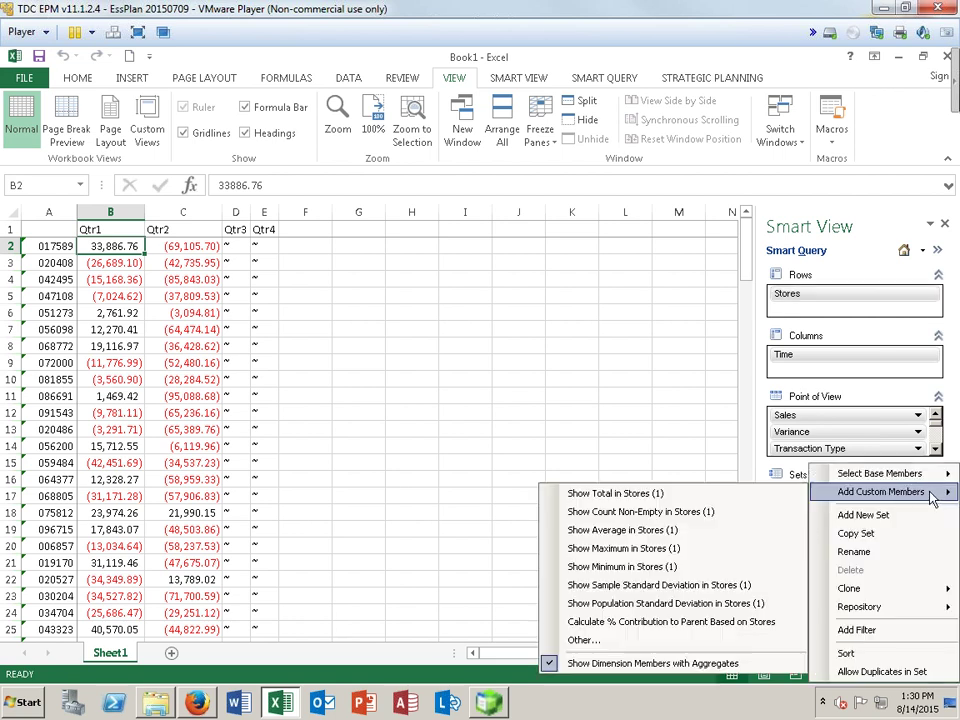
{"action": "left_click", "coordinate": [704, 511]}
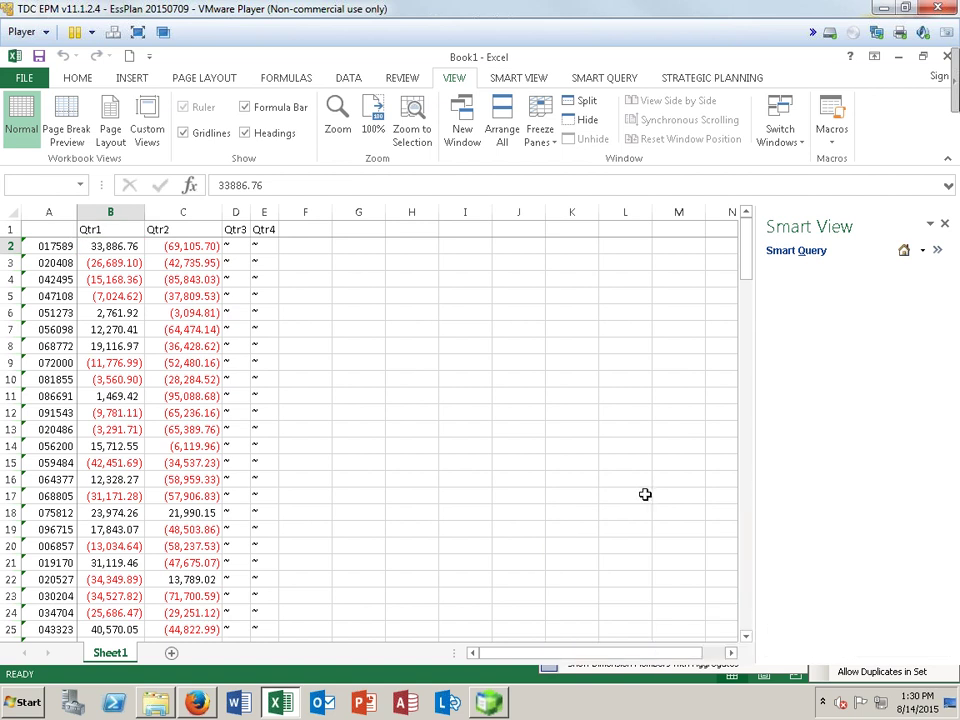
{"action": "left_click_drag", "start_coordinate": [748, 259], "coordinate": [757, 232]}
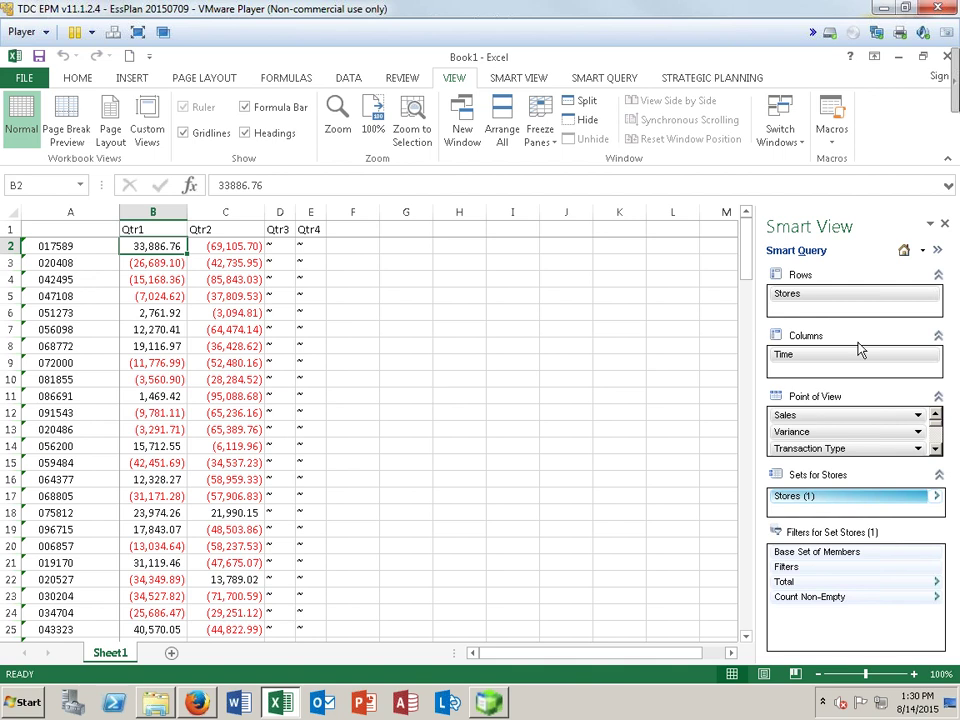
- Add a custom member to the Time (1) set with the expression "Qtr2 - Qtr1"
{"action": "left_click", "coordinate": [897, 360]}
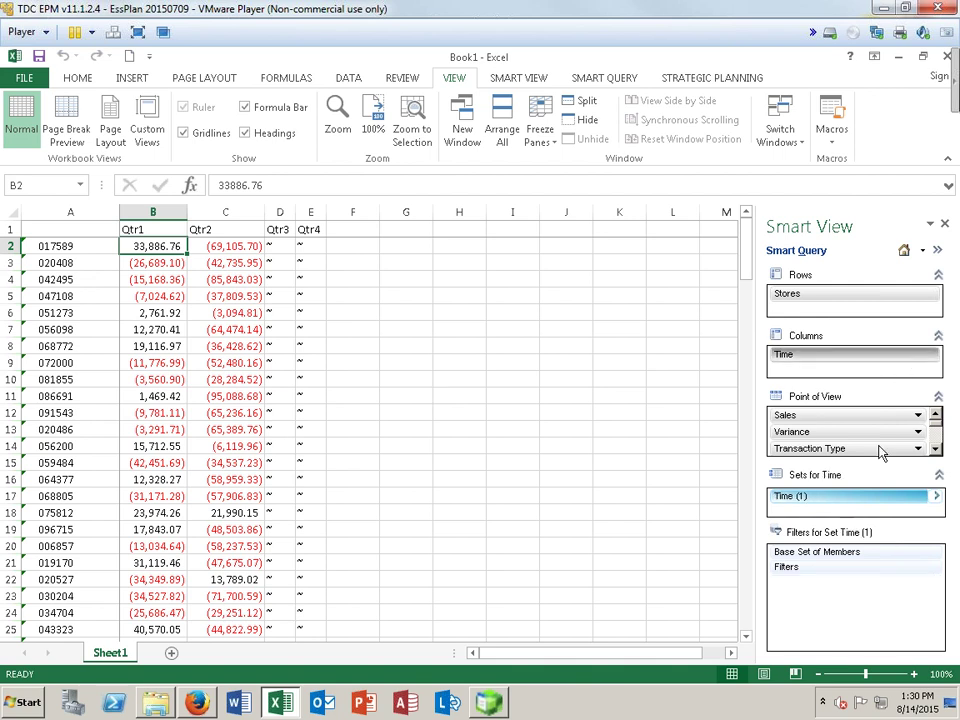
{"action": "left_click", "coordinate": [939, 497]}
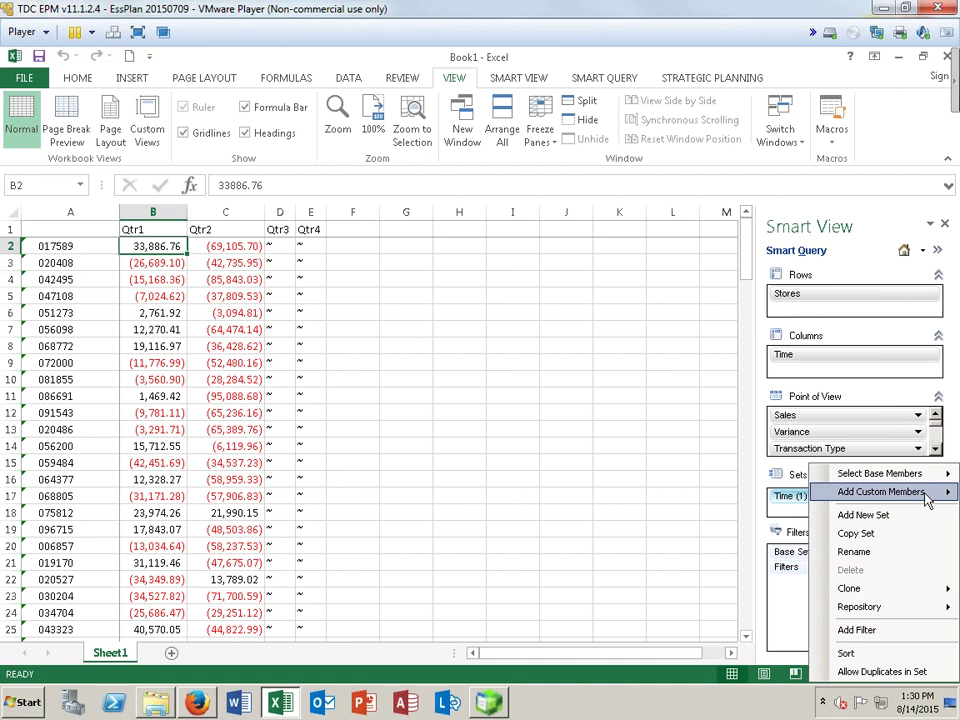
{"action": "left_click", "coordinate": [938, 502]}
{"action": "left_click", "coordinate": [645, 640]}
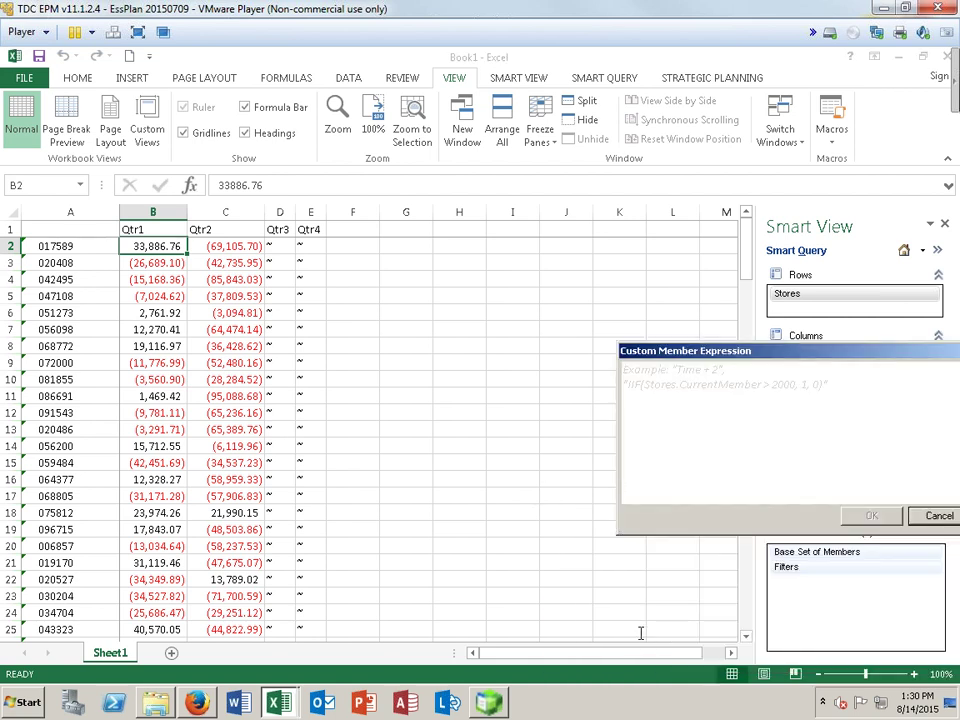
{"action": "left_click_drag", "start_coordinate": [730, 351], "coordinate": [441, 318]}
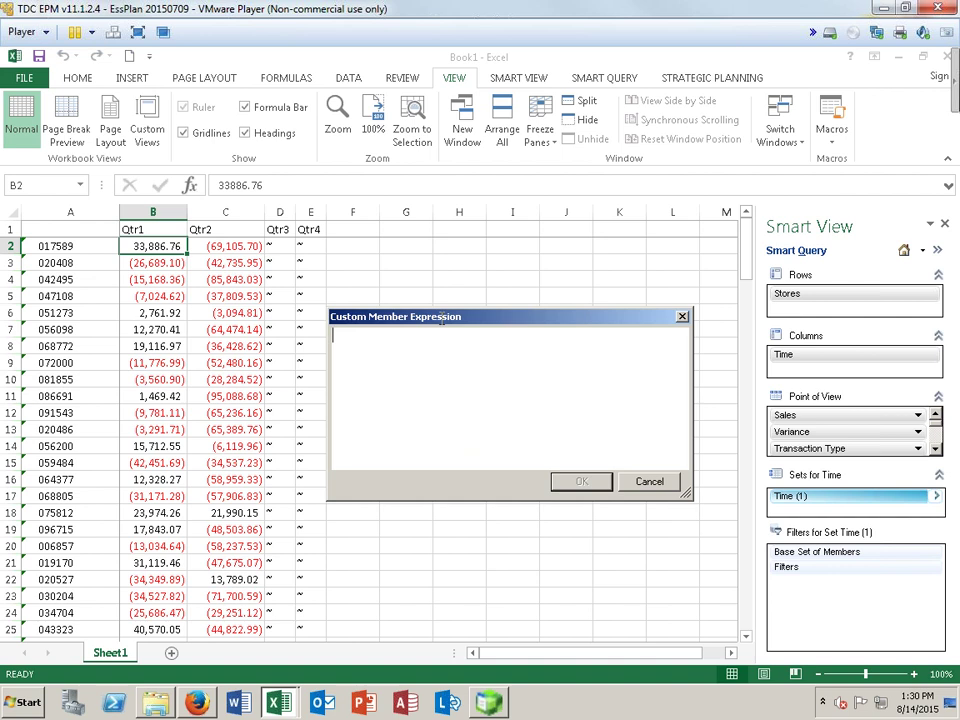
{"action": "type", "text": "Qtr2 - Qtr1"}
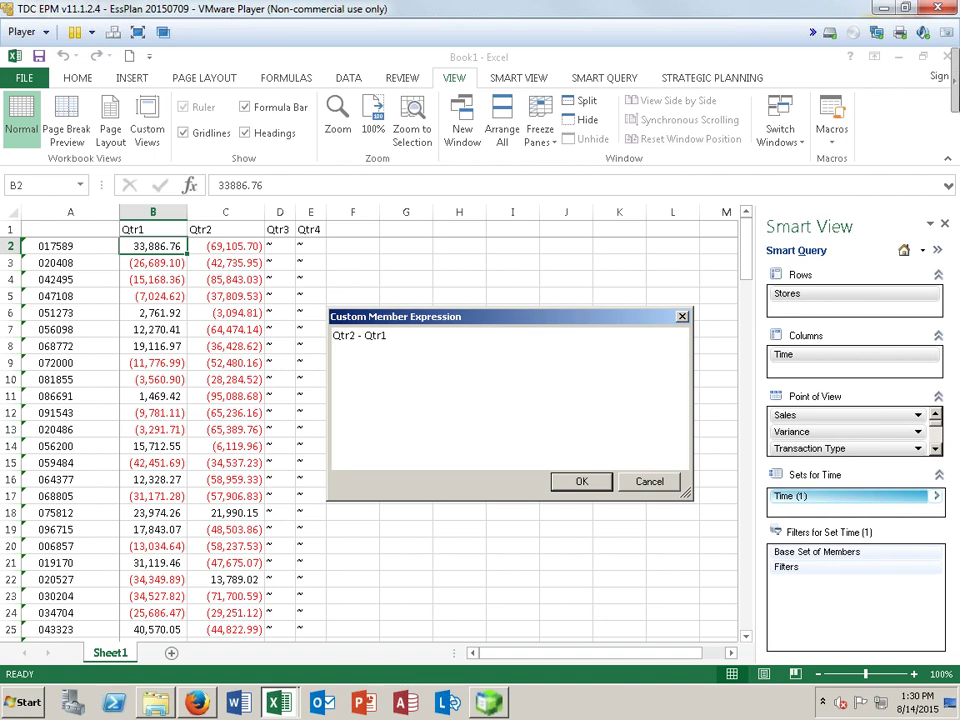
{"action": "left_click", "coordinate": [583, 482]}
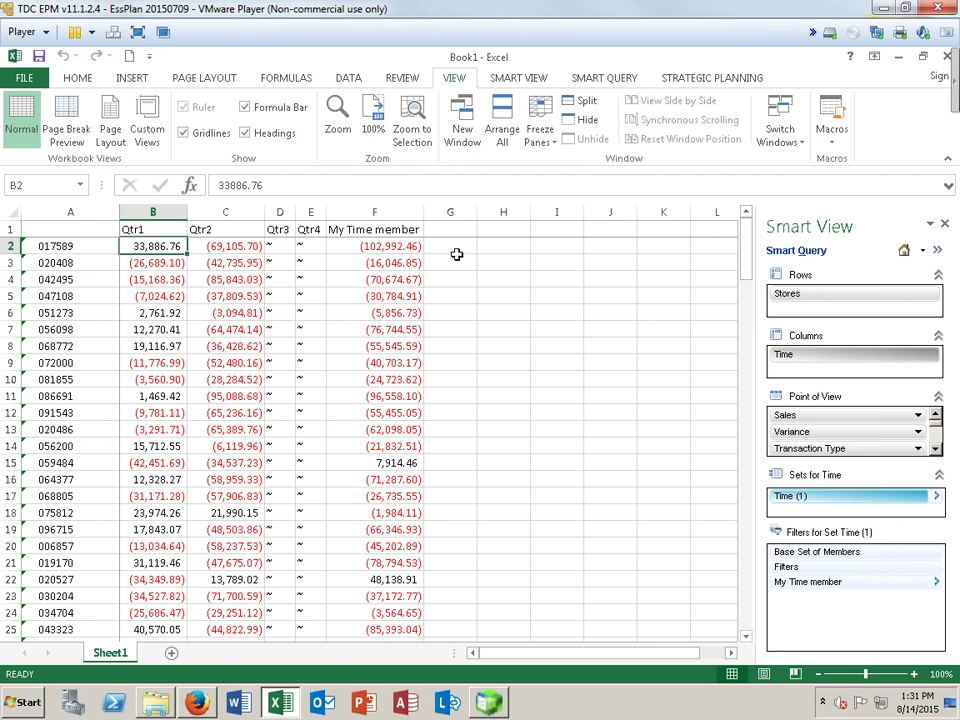
- Rename the custom time member as "Current Qtr v Previous Qtr"
{"action": "left_click", "coordinate": [937, 582]}
{"action": "left_click", "coordinate": [940, 621]}
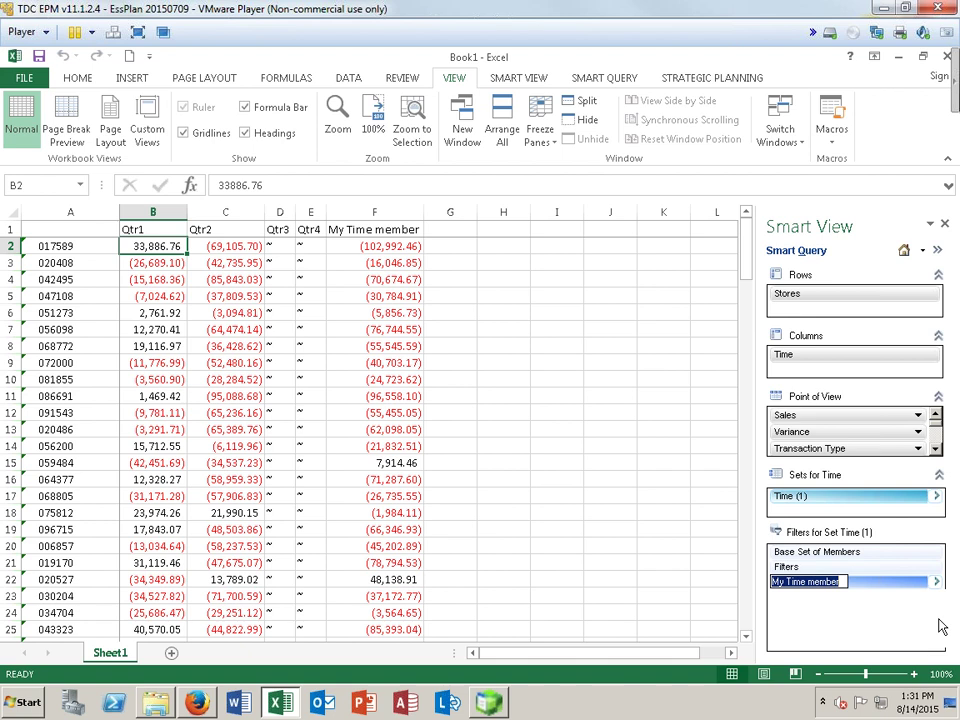
{"action": "type", "text": "Curr"}
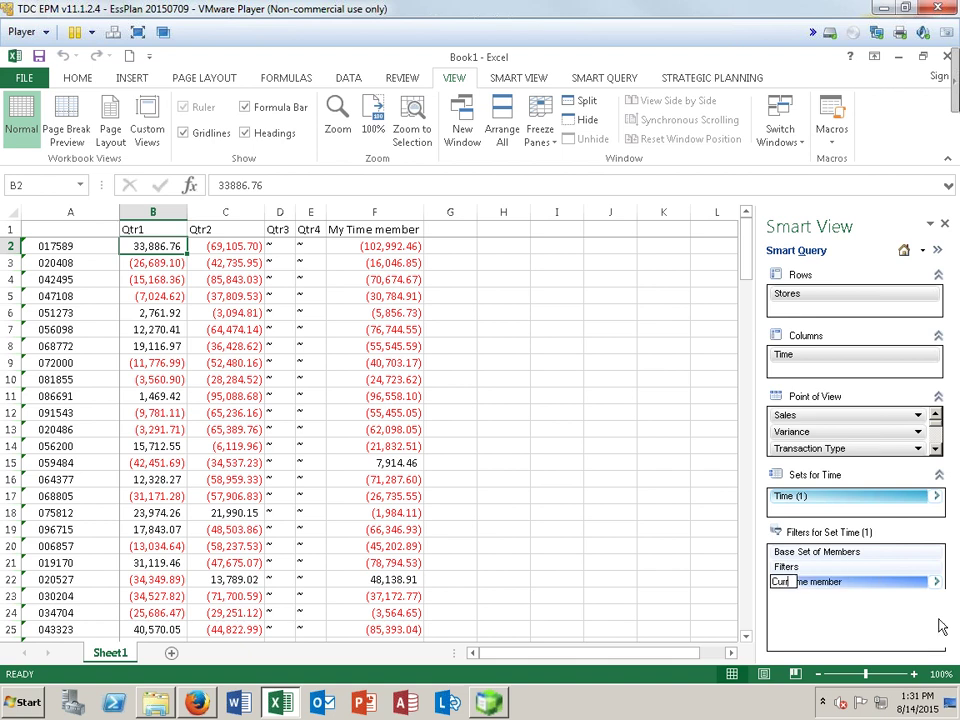
{"action": "type", "text": "ent Qtr v"}
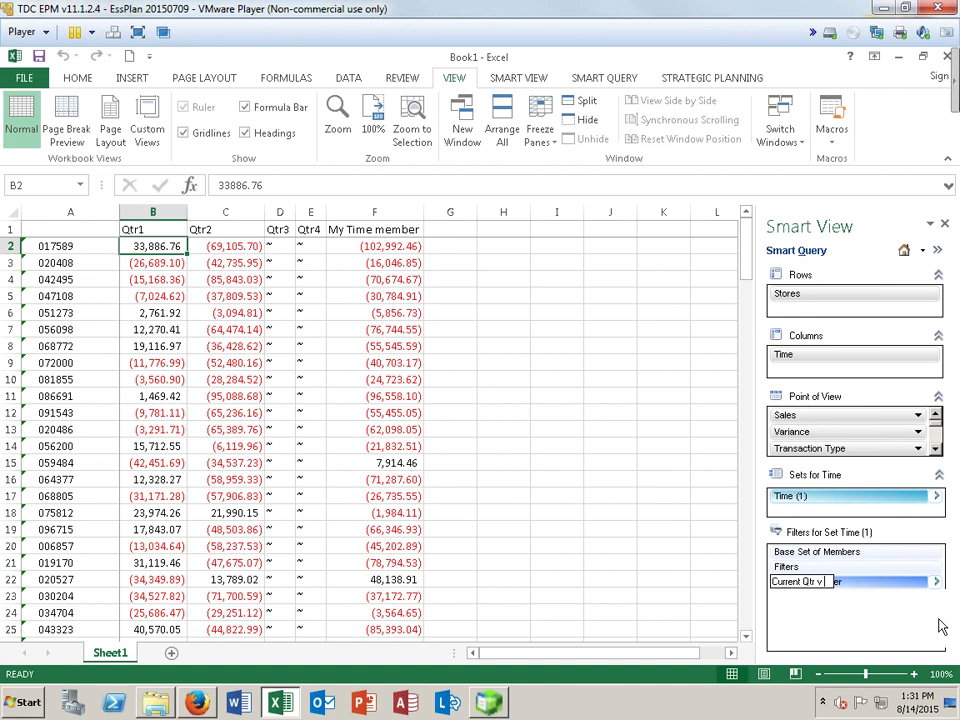
{"action": "type", "text": " Previous Qtr"}
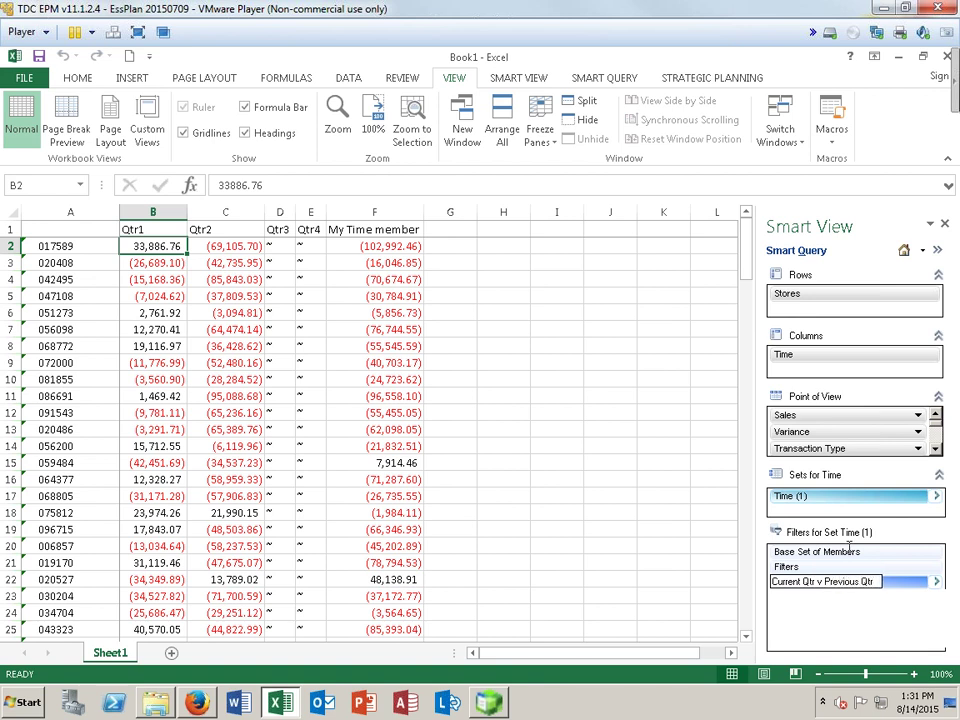
{"action": "key", "text": "Return"}
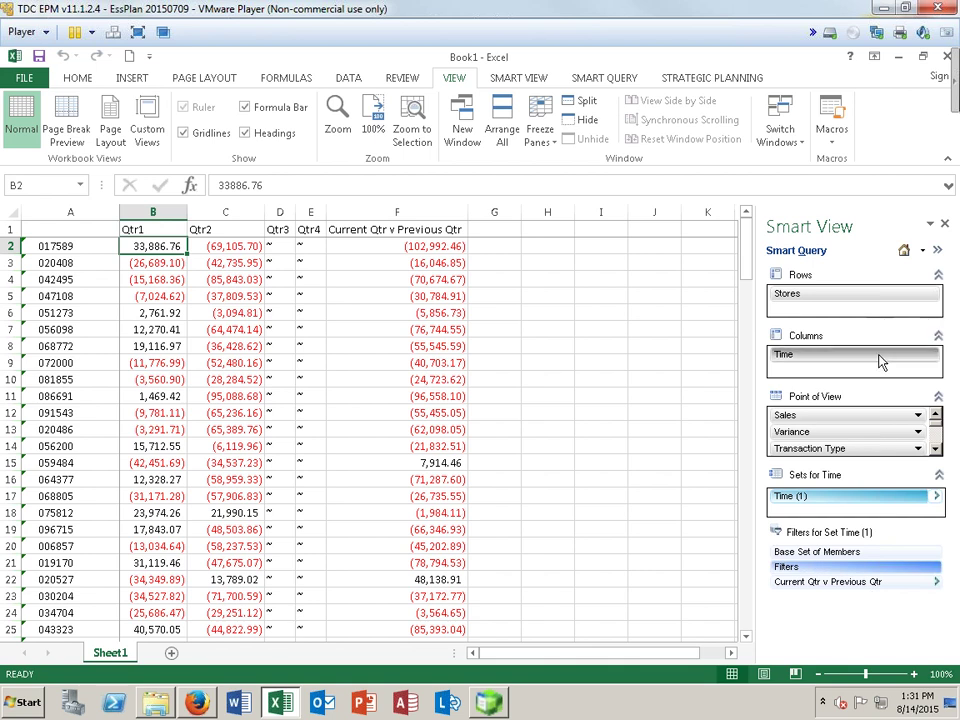
{"action": "right_click", "coordinate": [935, 496]}
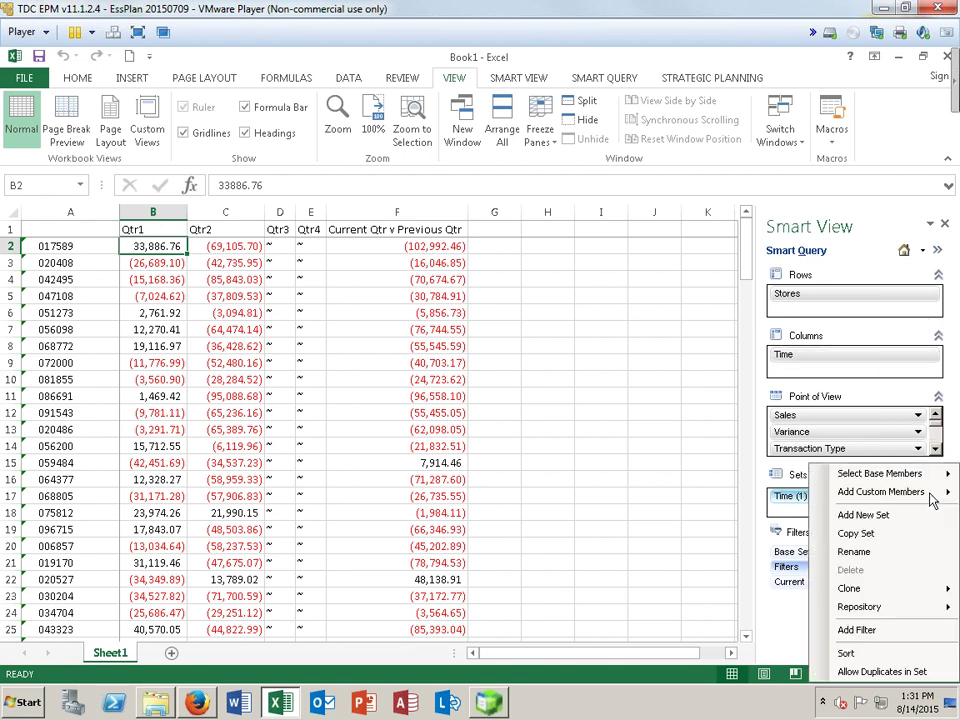
{"action": "mouse_move", "coordinate": [840, 490]}
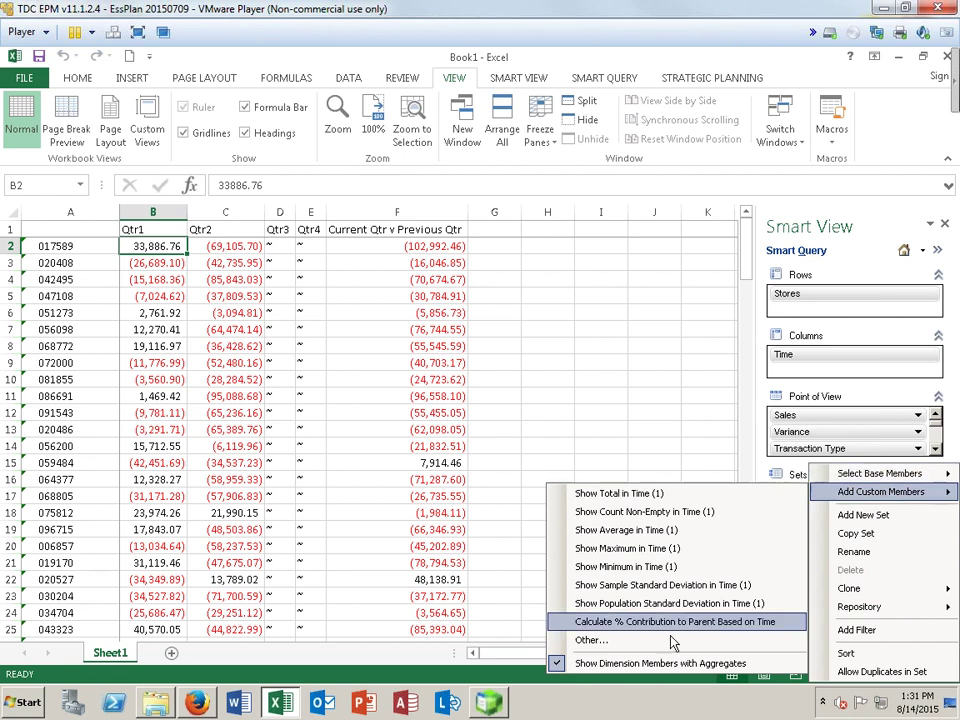
{"action": "left_click", "coordinate": [641, 332]}
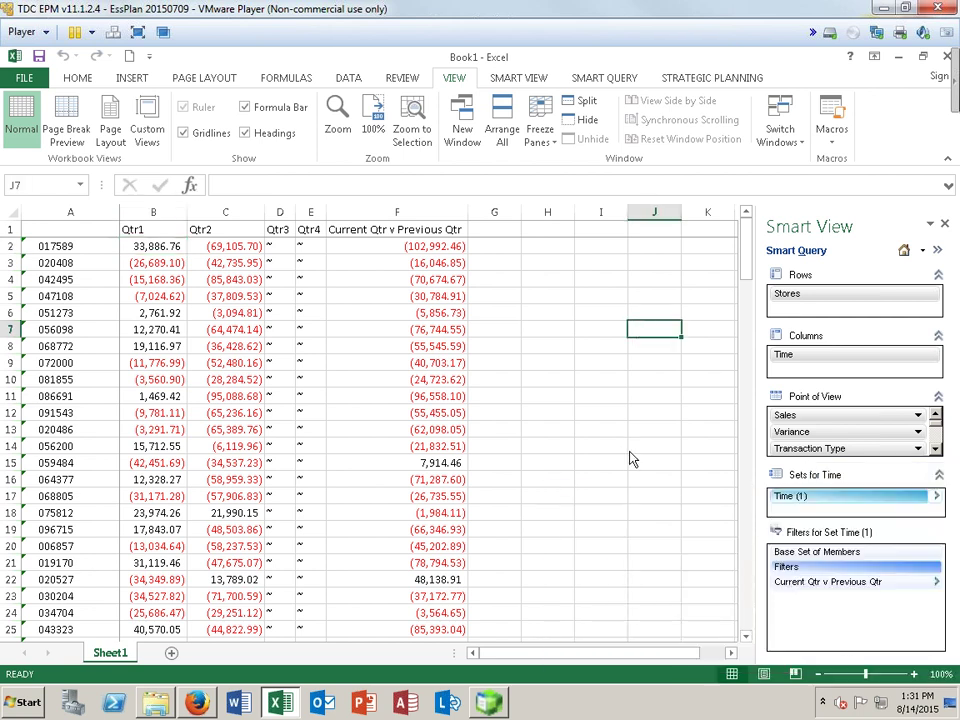
- Modify the Current Qtr v Previous Qtr expression, replacing Qtr2 with the substitution variable &CurrQtr
{"action": "left_click", "coordinate": [937, 583]}
{"action": "right_click", "coordinate": [937, 583]}
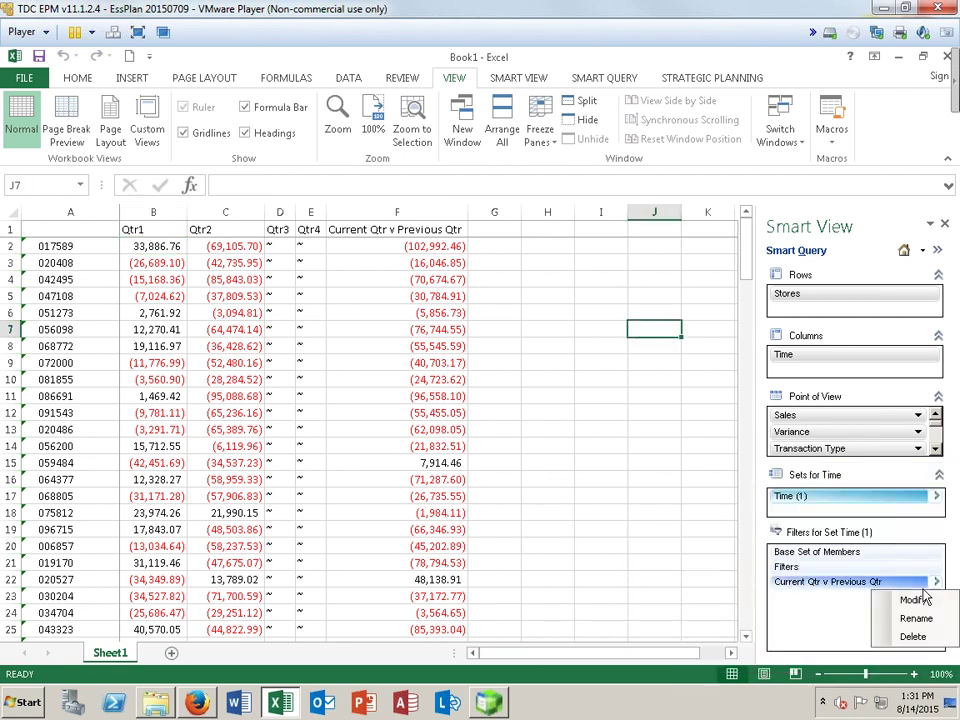
{"action": "left_click", "coordinate": [910, 600]}
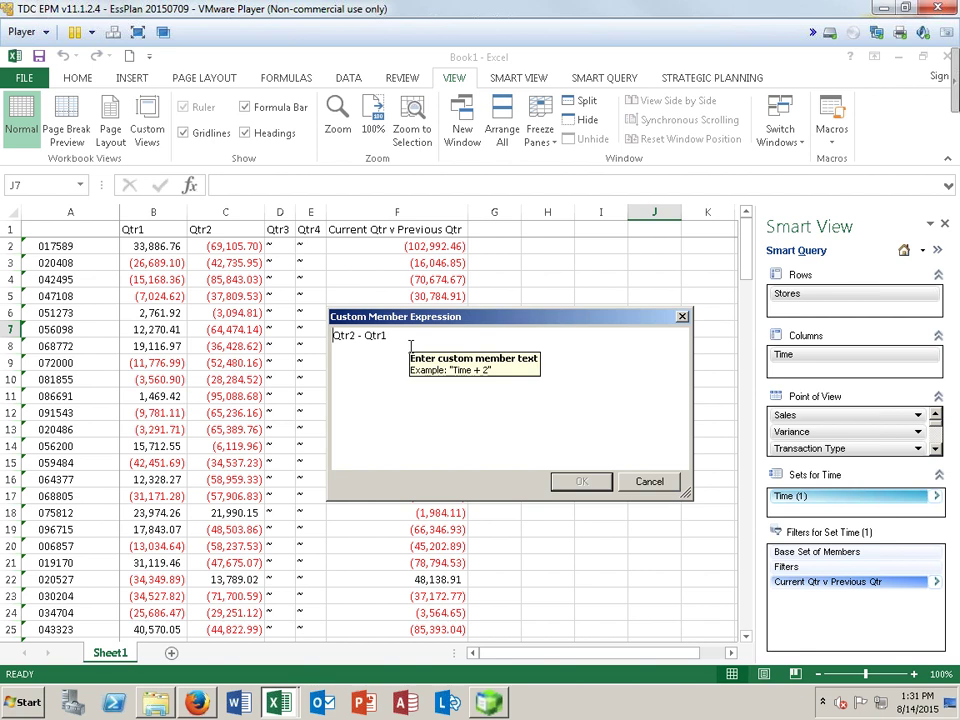
{"action": "type", "text": "&Curr"}
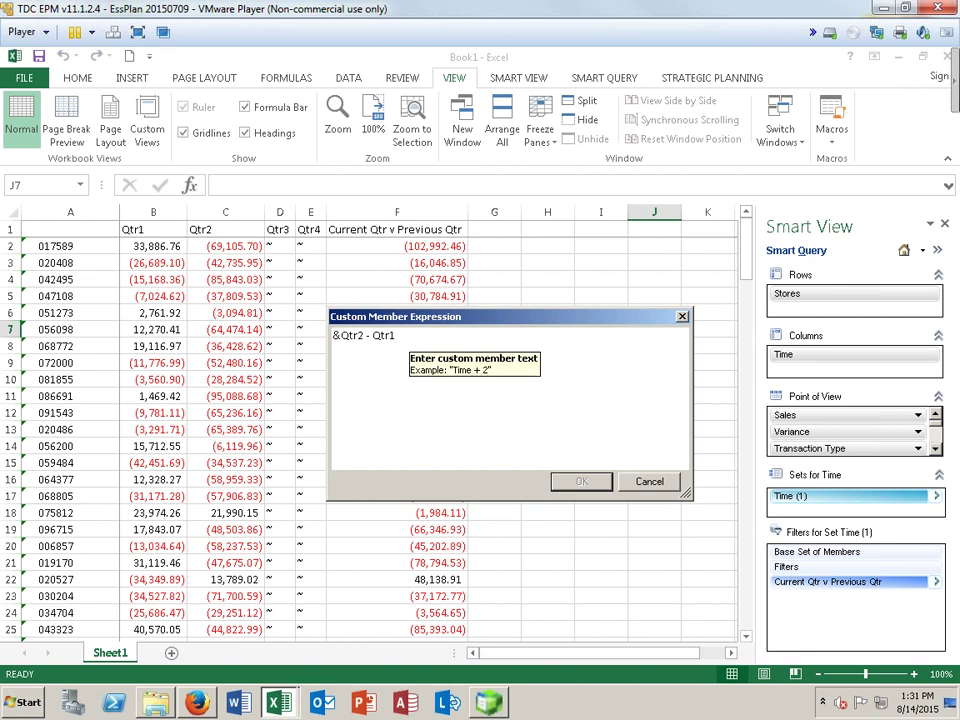
{"action": "type", "text": "Qtr"}
{"action": "key", "text": "Delete"}
{"action": "key", "text": "Delete"}
{"action": "key", "text": "Delete"}
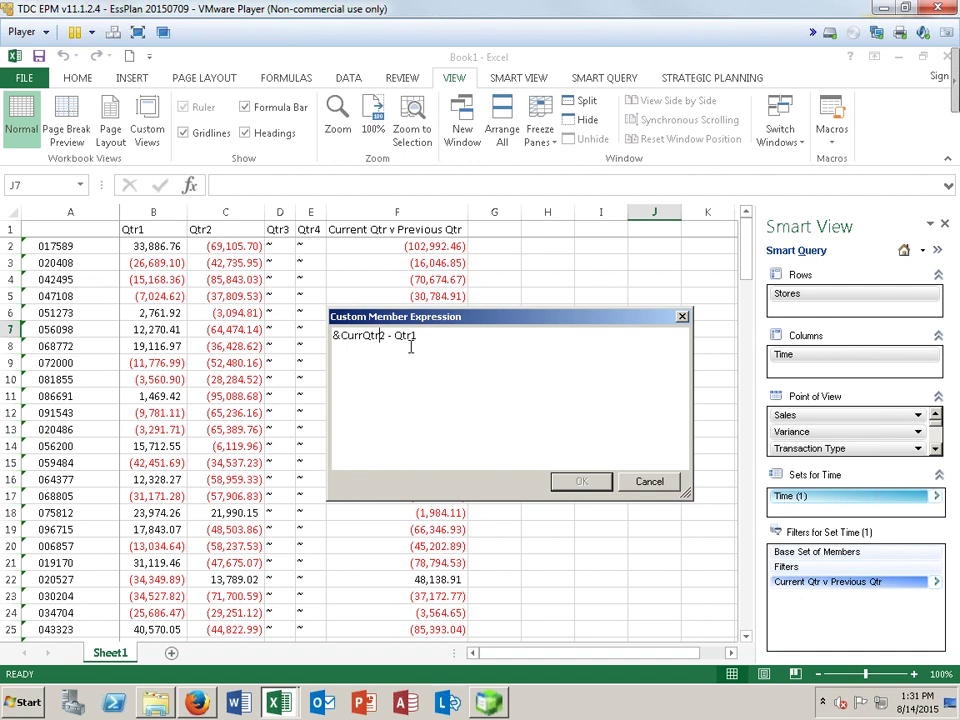
{"action": "key", "text": "Delete"}
- Replace Qtr1 in the expression with &CurrQtr.prevmember and apply the modified custom member
{"action": "type", "text": "&CurrQtr"}
{"action": "type", "text": ".prevmembe"}
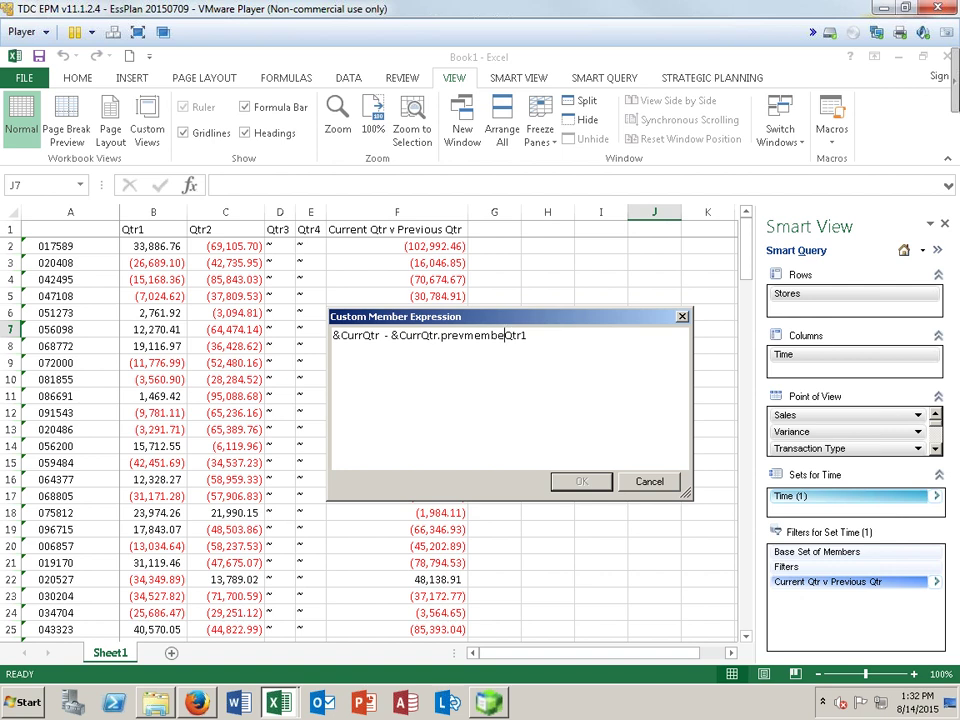
{"action": "type", "text": "r"}
{"action": "key", "text": "Delete"}
{"action": "key", "text": "Delete"}
{"action": "key", "text": "Delete"}
{"action": "key", "text": "Delete"}
{"action": "left_click", "coordinate": [578, 482]}
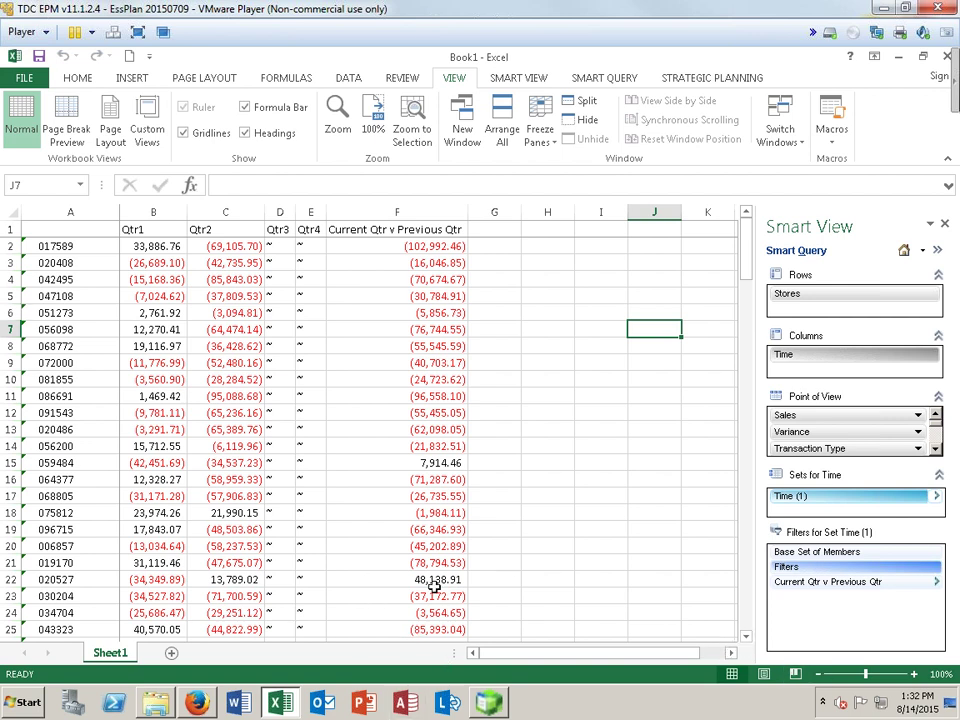
- Add a new filter to the Stores (1) set
{"action": "left_click", "coordinate": [899, 296]}
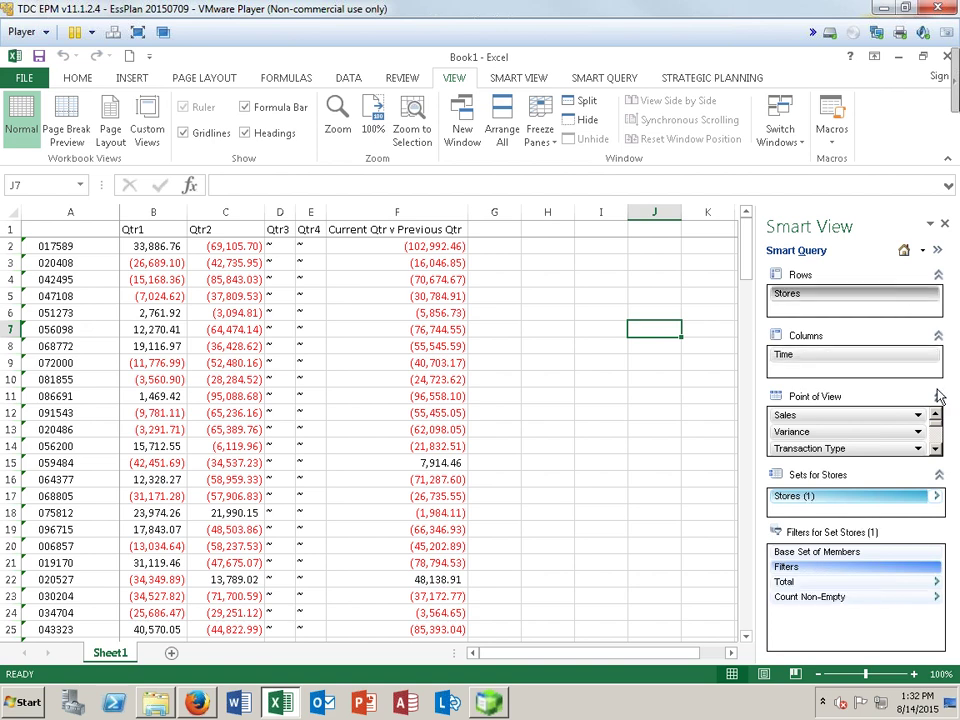
{"action": "left_click", "coordinate": [936, 500]}
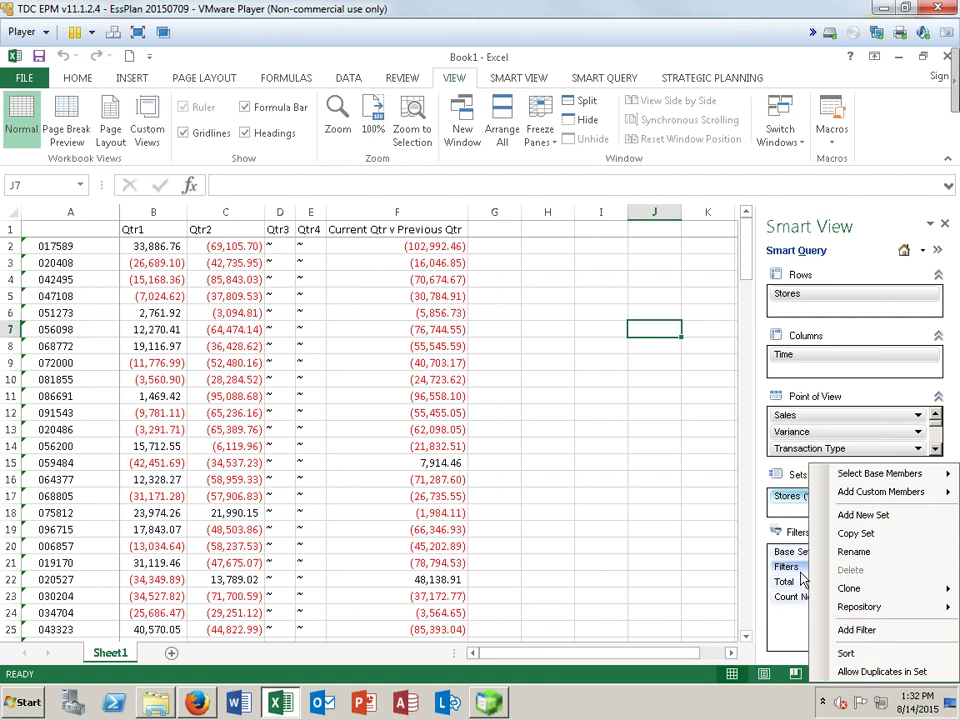
{"action": "left_click", "coordinate": [896, 566]}
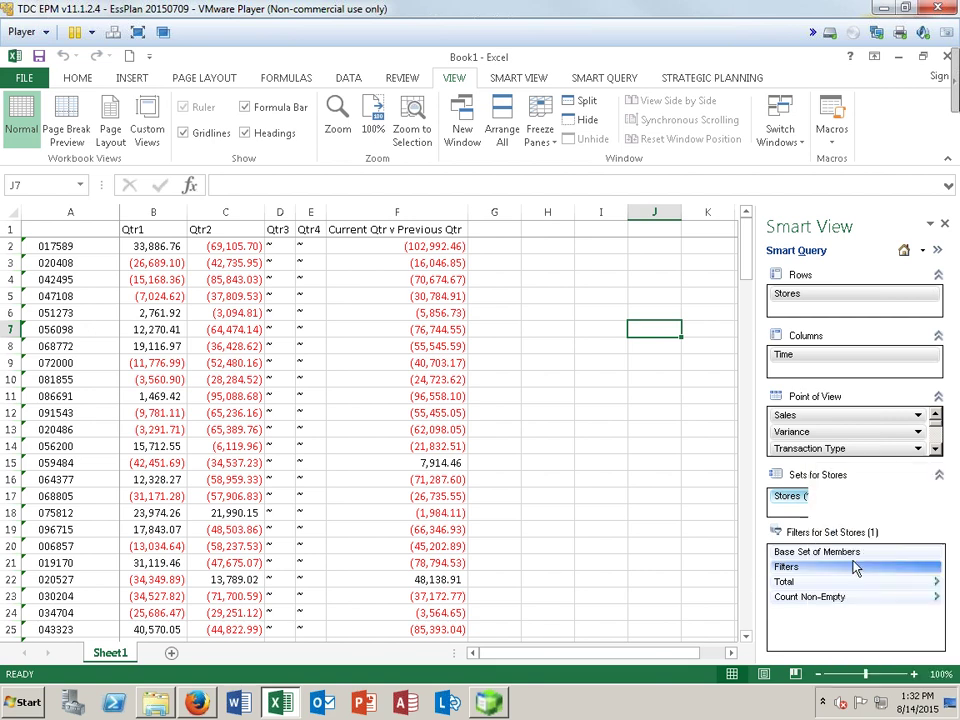
{"action": "left_click", "coordinate": [936, 503]}
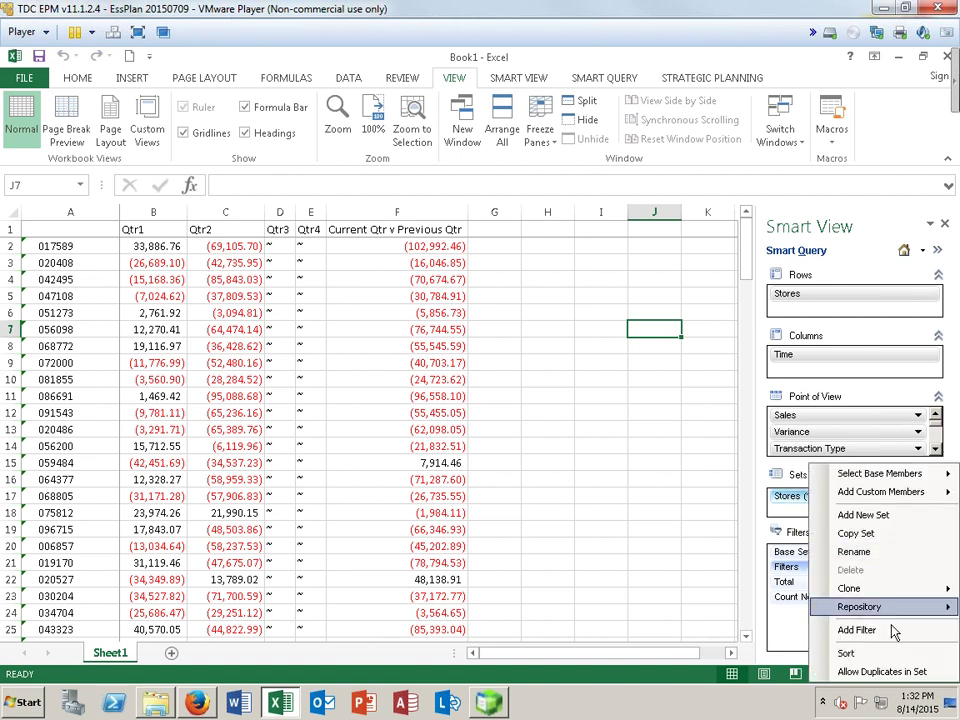
{"action": "left_click", "coordinate": [885, 568]}
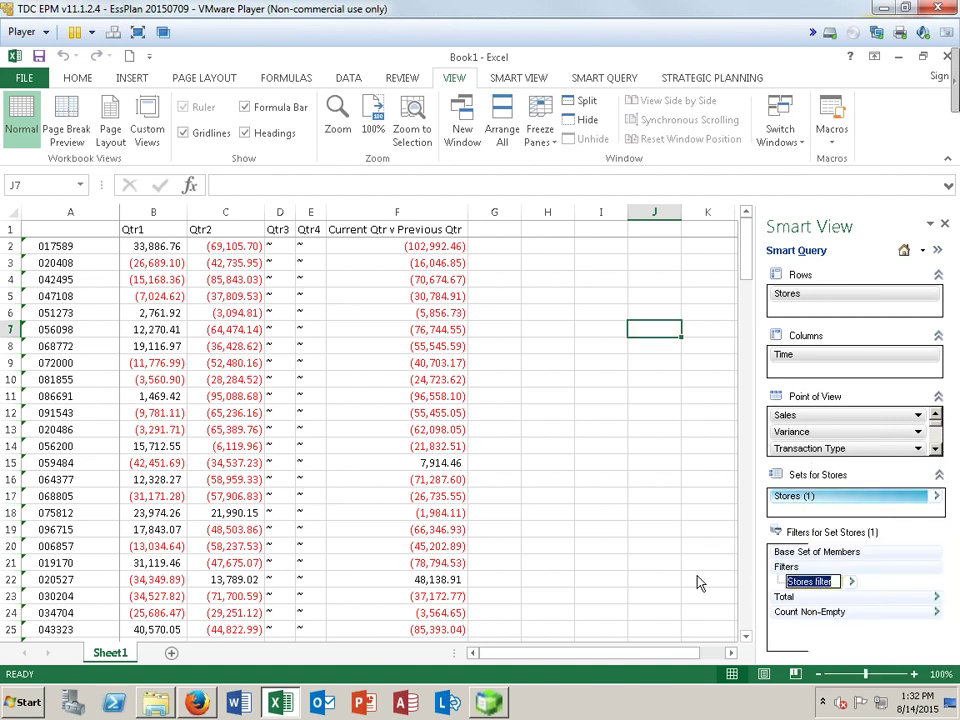
- Define the stores filter as a Top selection by Count
{"action": "left_click", "coordinate": [851, 581]}
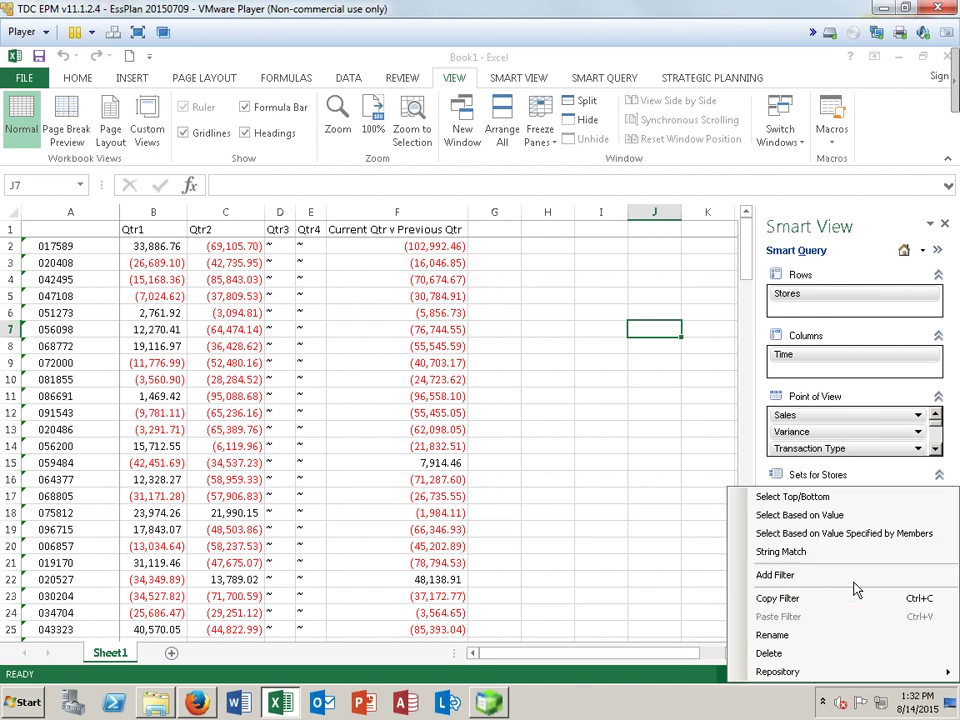
{"action": "left_click", "coordinate": [800, 497]}
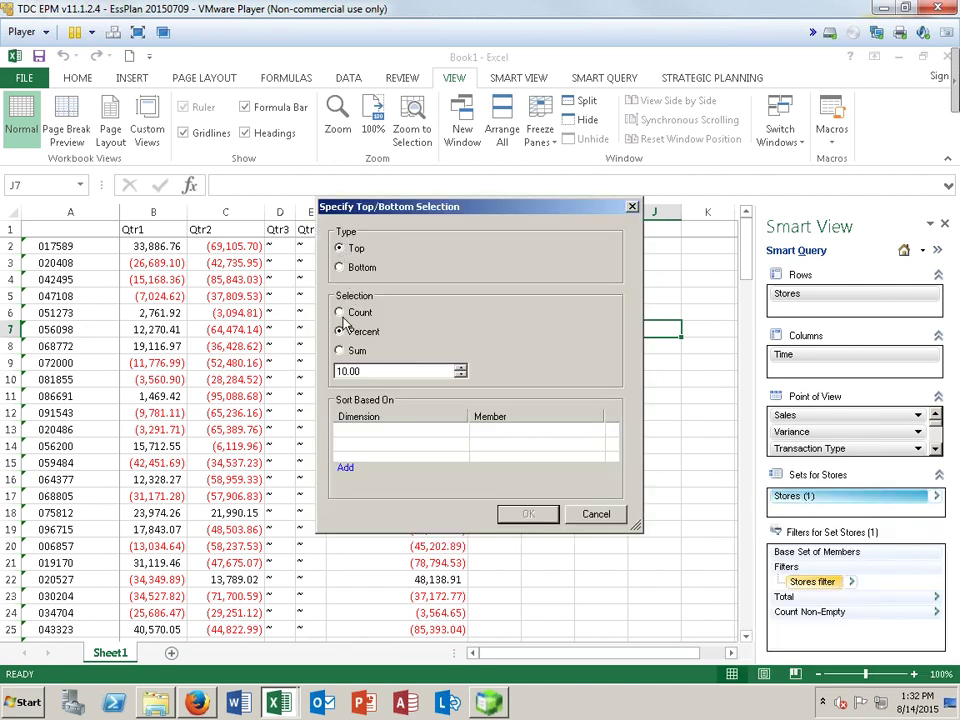
{"action": "left_click", "coordinate": [339, 313]}
- Base the Top selection's sort on the Time member Qtr2 under MTD, 1st Half, and apply the stores filter
{"action": "left_click", "coordinate": [346, 468]}
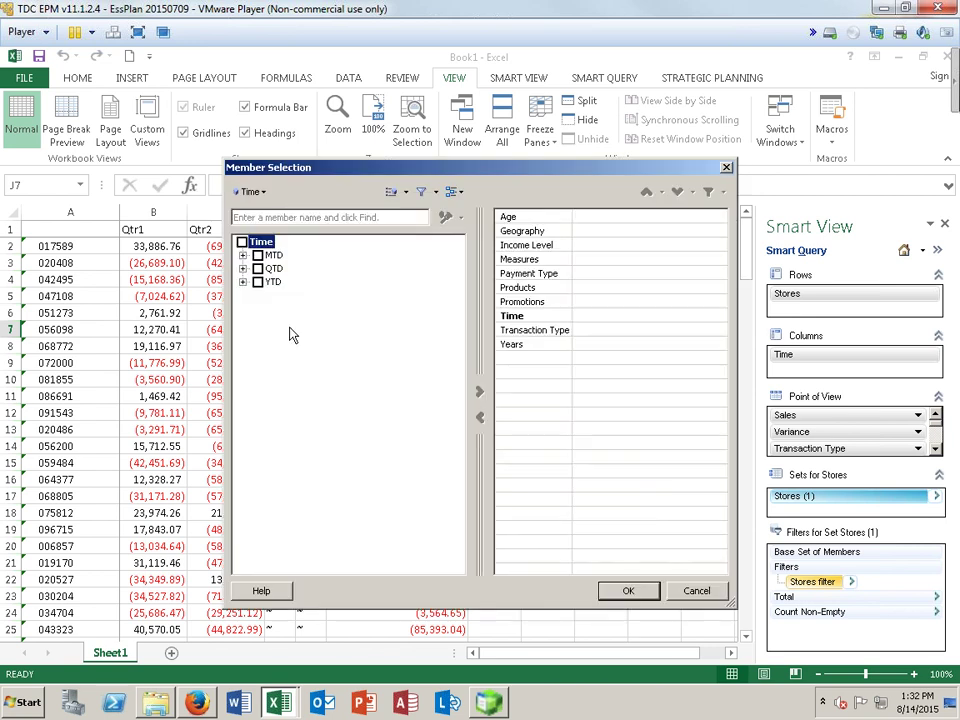
{"action": "left_click", "coordinate": [242, 255]}
{"action": "left_click", "coordinate": [258, 268]}
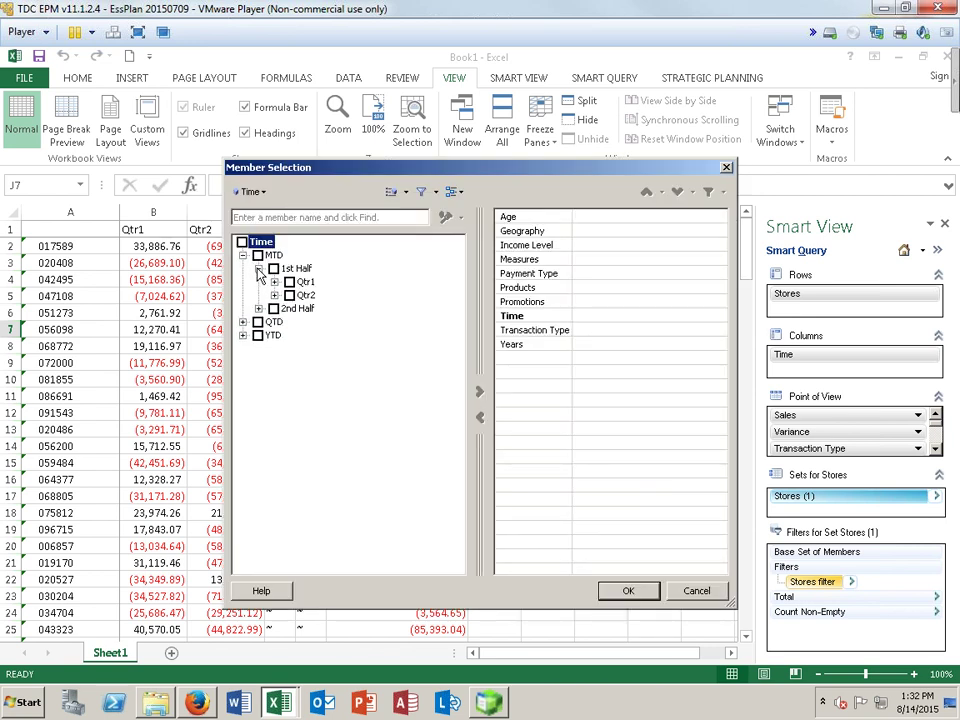
{"action": "left_click", "coordinate": [289, 295]}
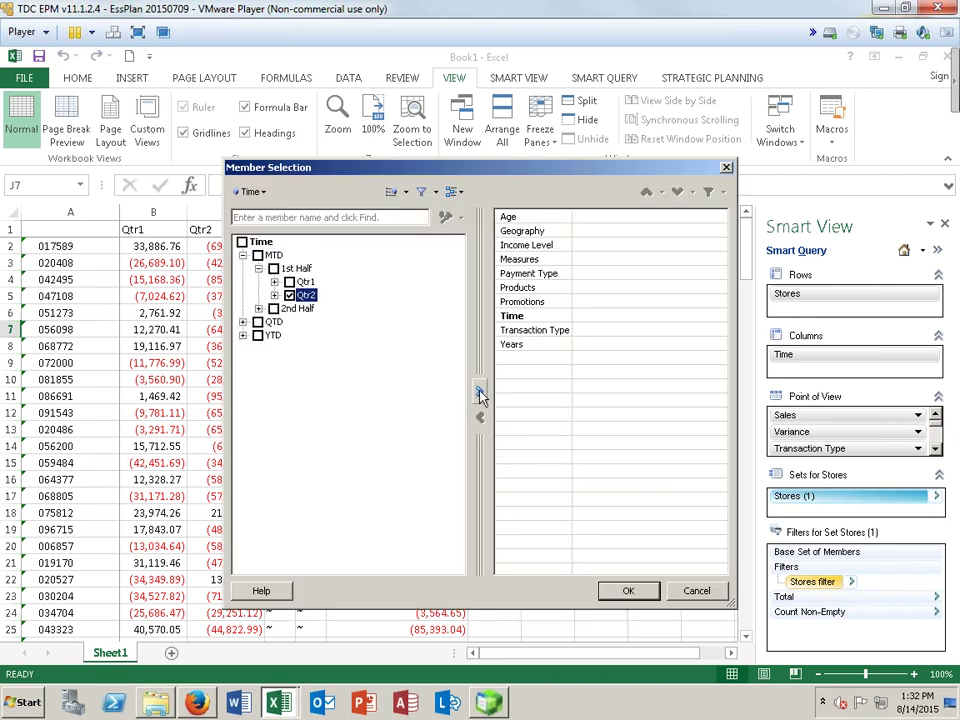
{"action": "left_click", "coordinate": [480, 392]}
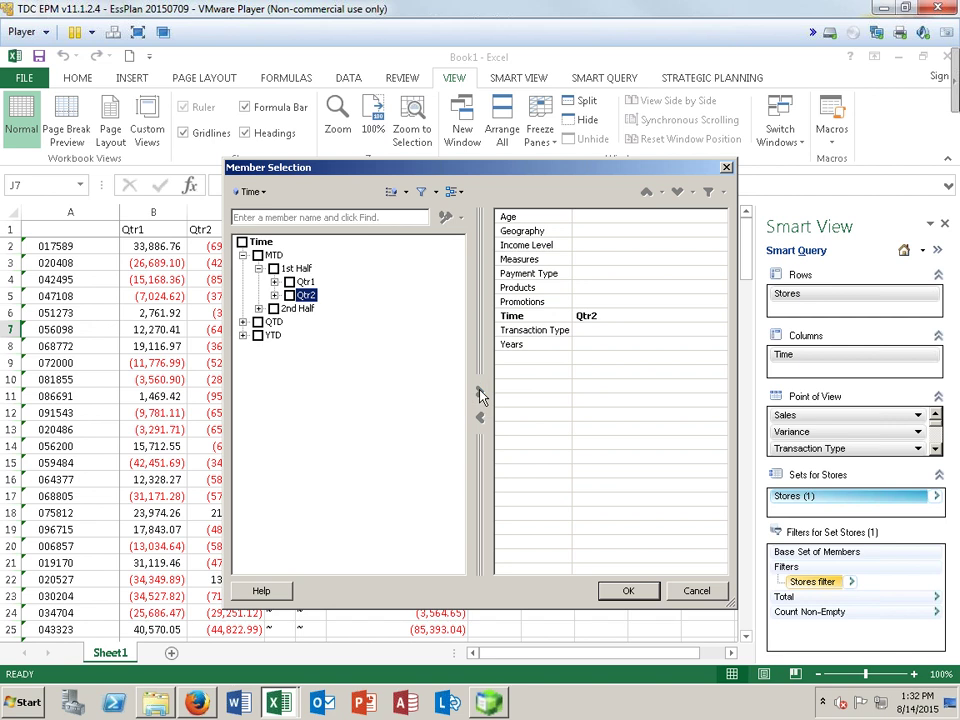
{"action": "left_click", "coordinate": [628, 591]}
{"action": "left_click", "coordinate": [528, 514]}
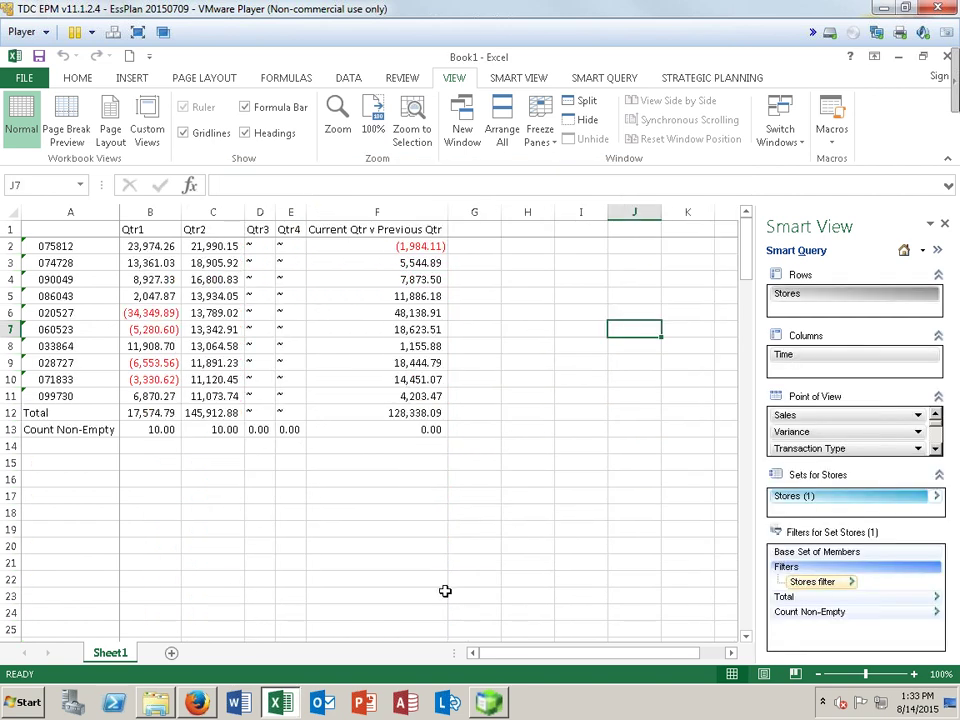
{"action": "left_click", "coordinate": [9, 429]}
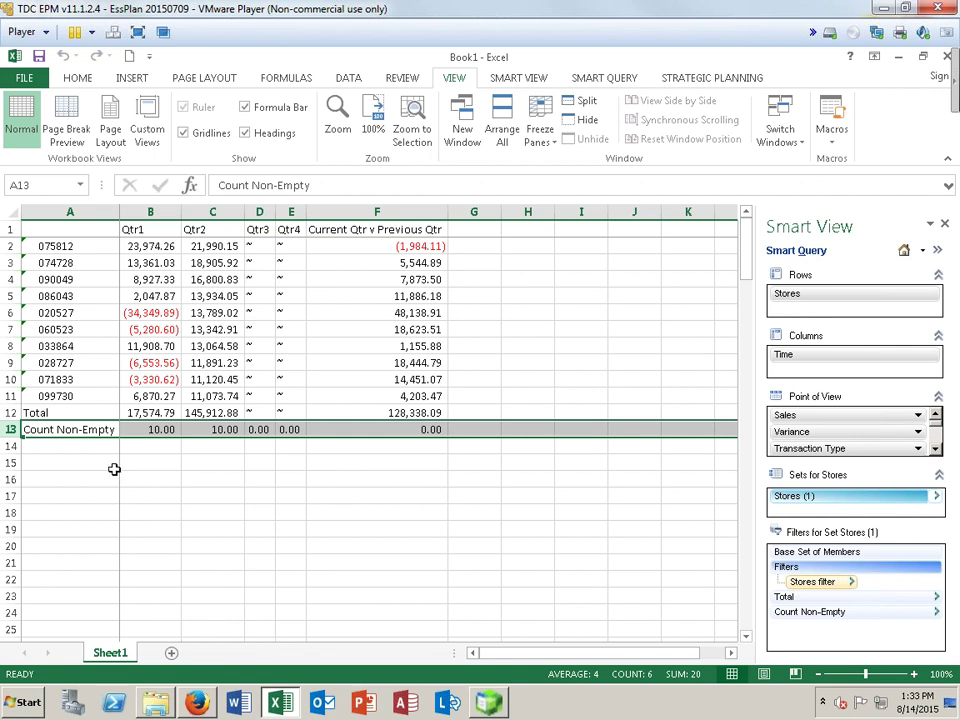
{"action": "left_click", "coordinate": [12, 413]}
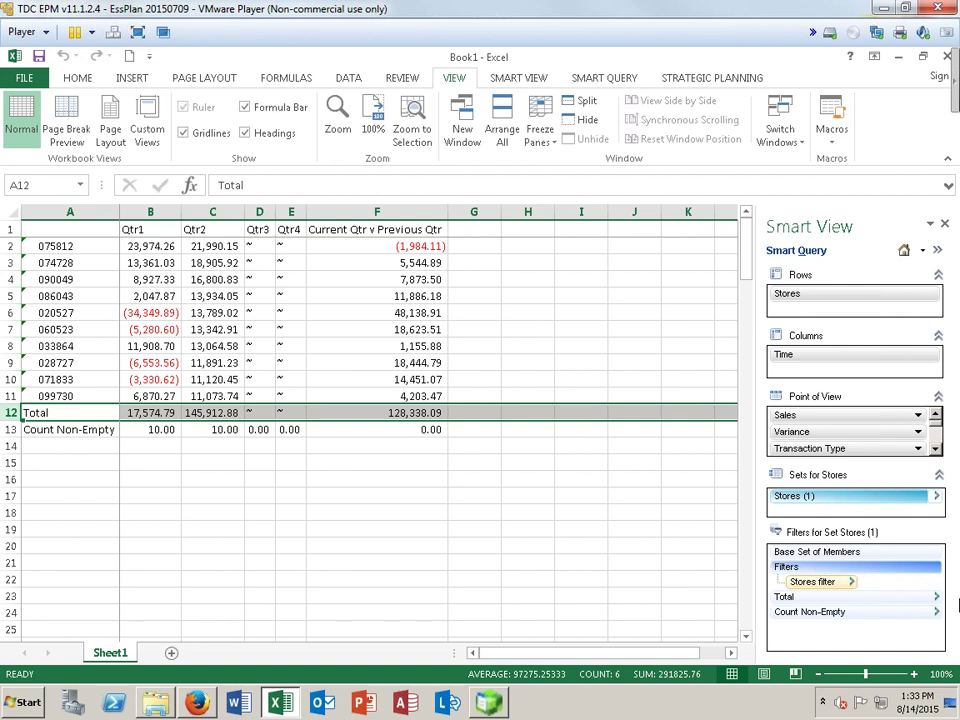
- Clone the complete Stores (1) set, including its filter, and rename the original set Top 10 stores
{"action": "left_click", "coordinate": [940, 500]}
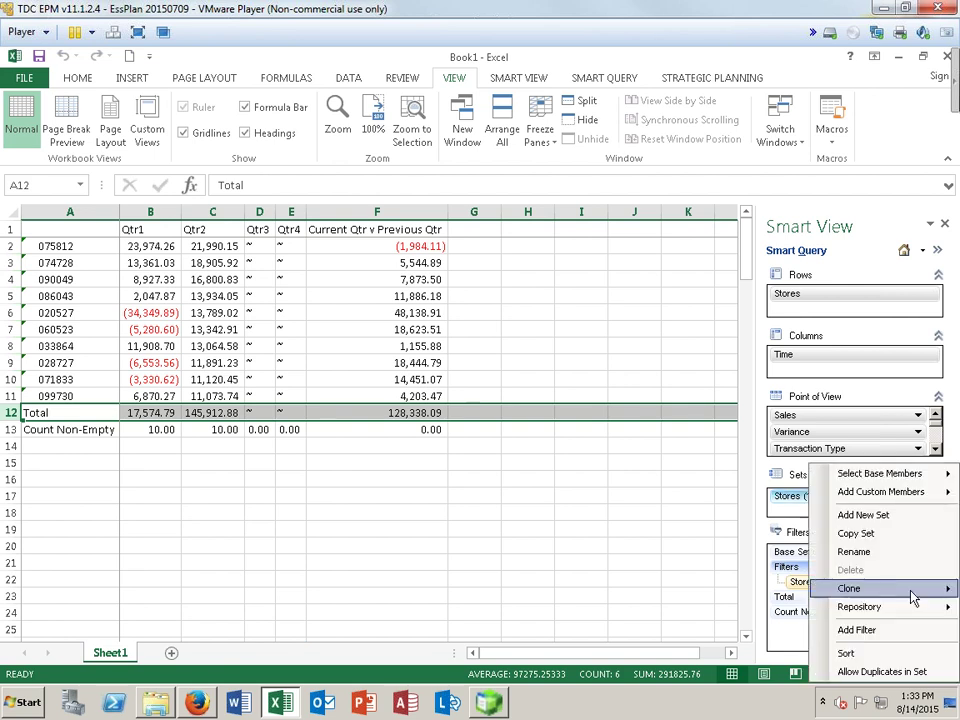
{"action": "mouse_move", "coordinate": [901, 597]}
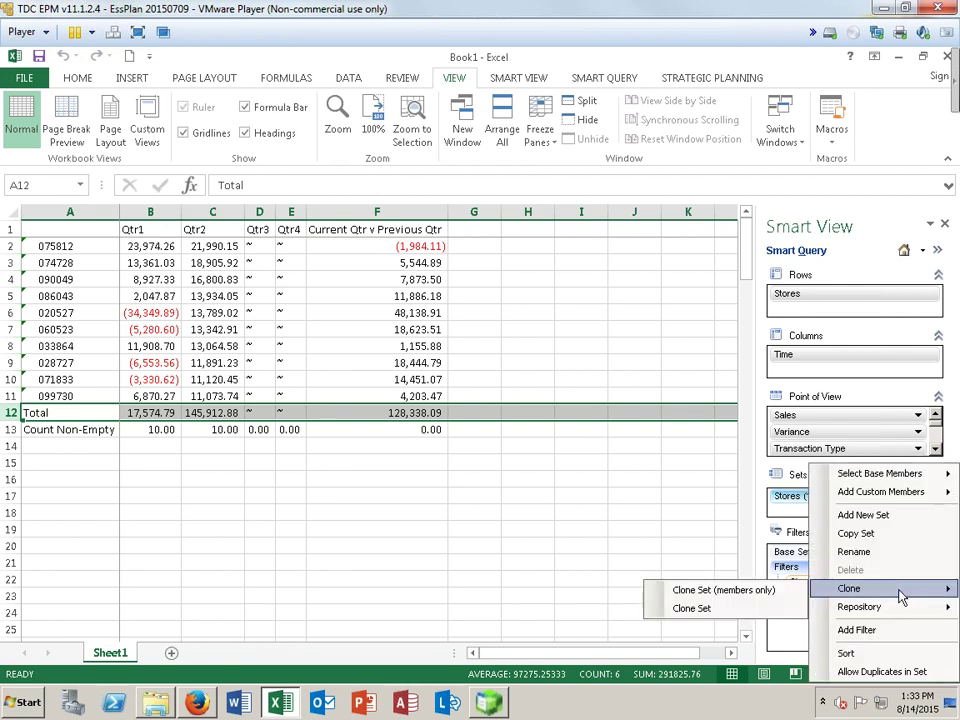
{"action": "left_click", "coordinate": [731, 610]}
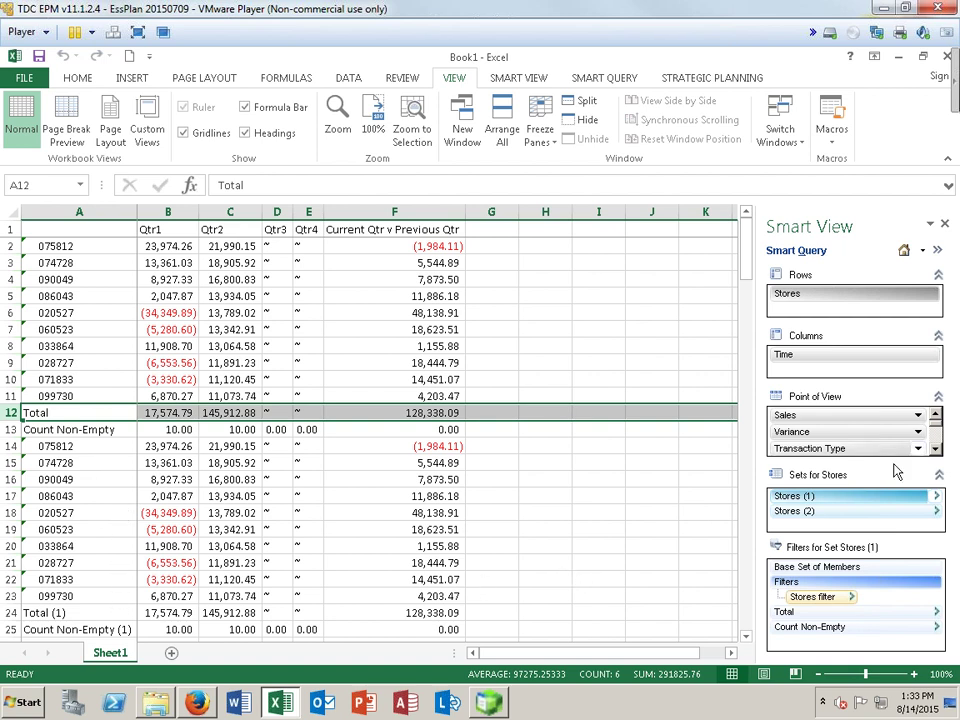
{"action": "left_click", "coordinate": [936, 497]}
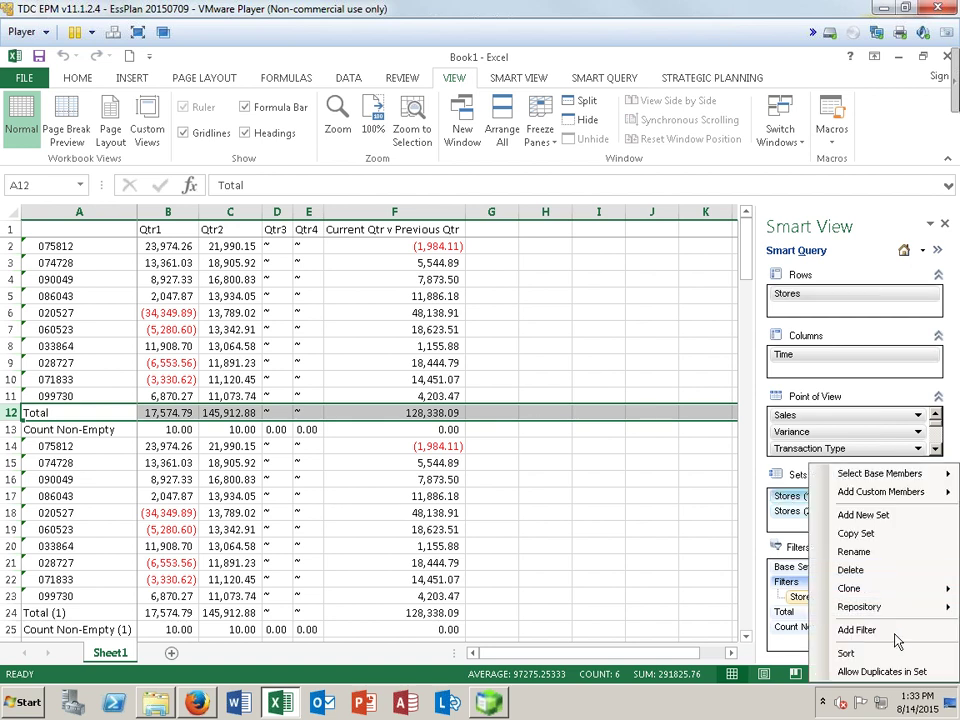
{"action": "left_click", "coordinate": [896, 552]}
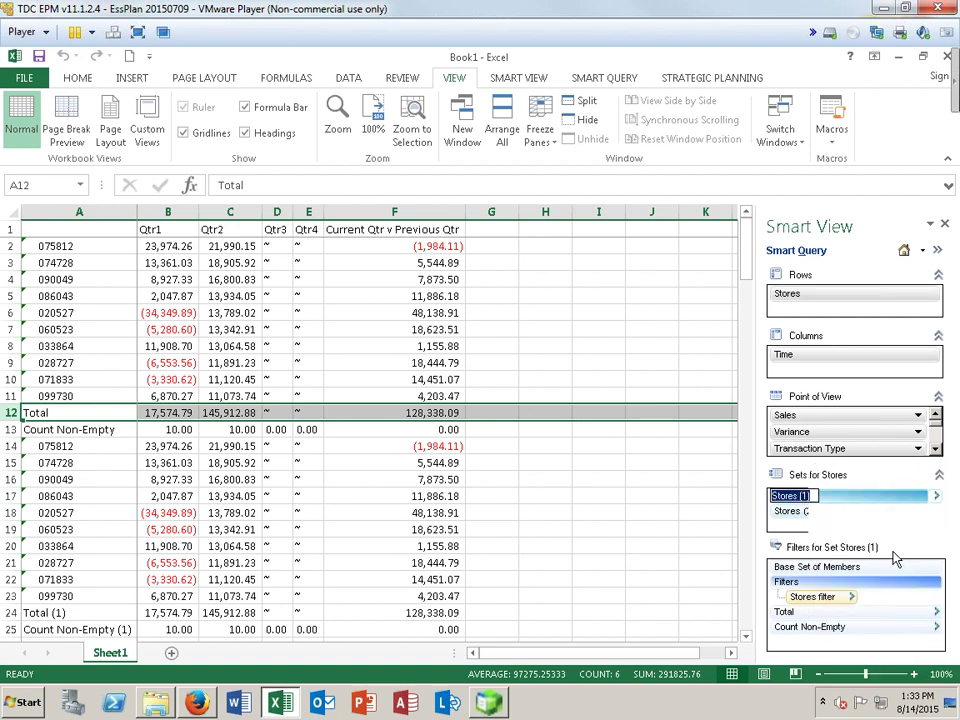
{"action": "type", "text": "Top 10 stores"}
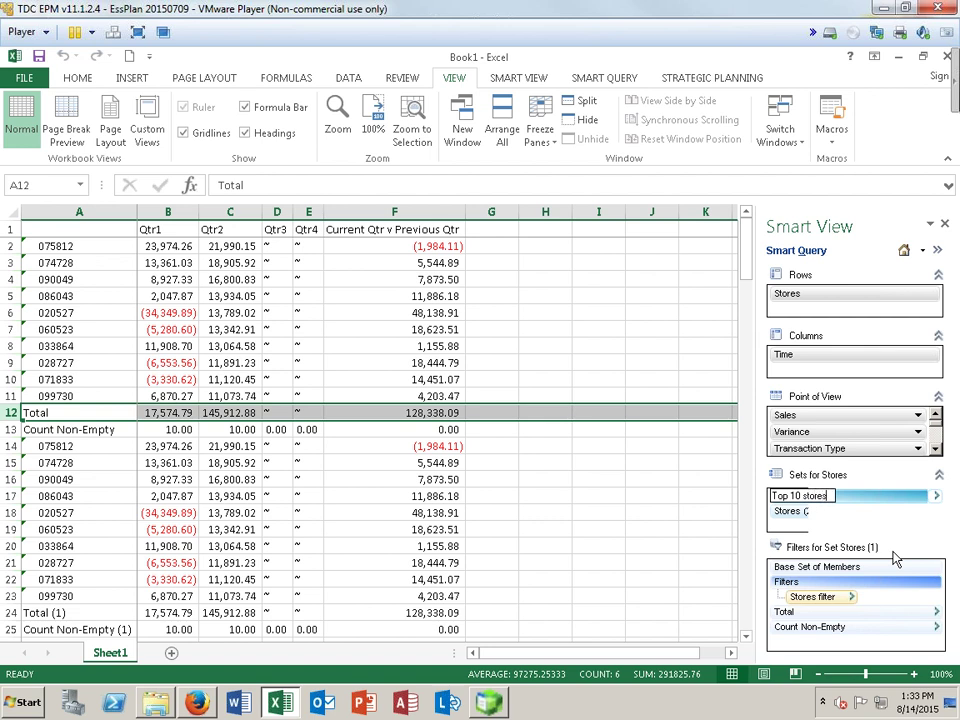
{"action": "key", "text": "Return"}
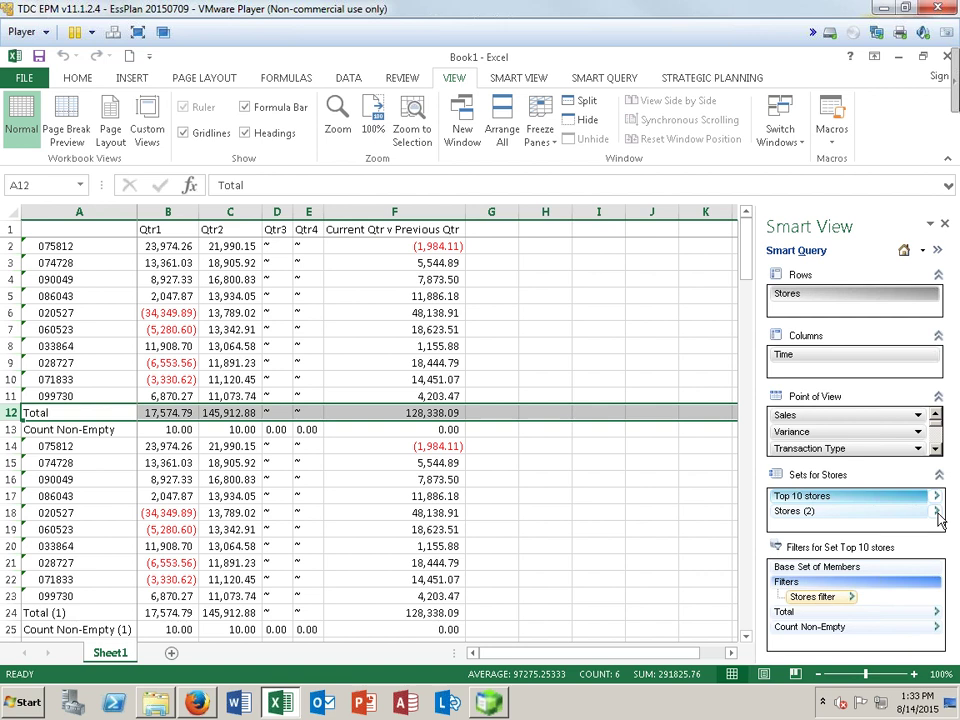
- Change the filter of the Stores (2) set from a Top to a Bottom selection and apply it
{"action": "left_click", "coordinate": [938, 513]}
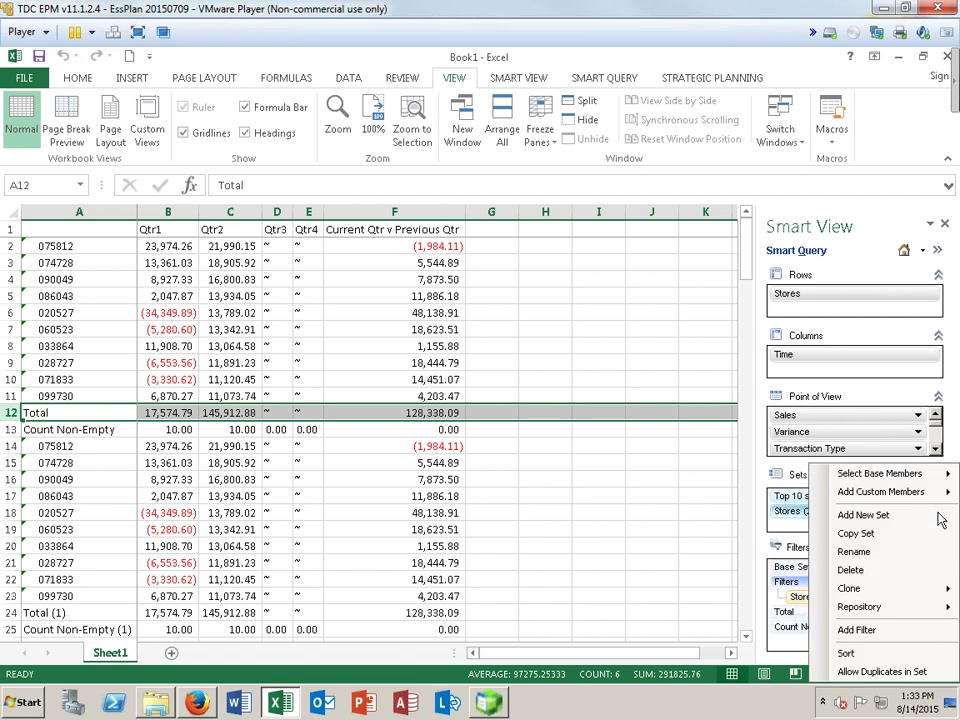
{"action": "left_click", "coordinate": [796, 598]}
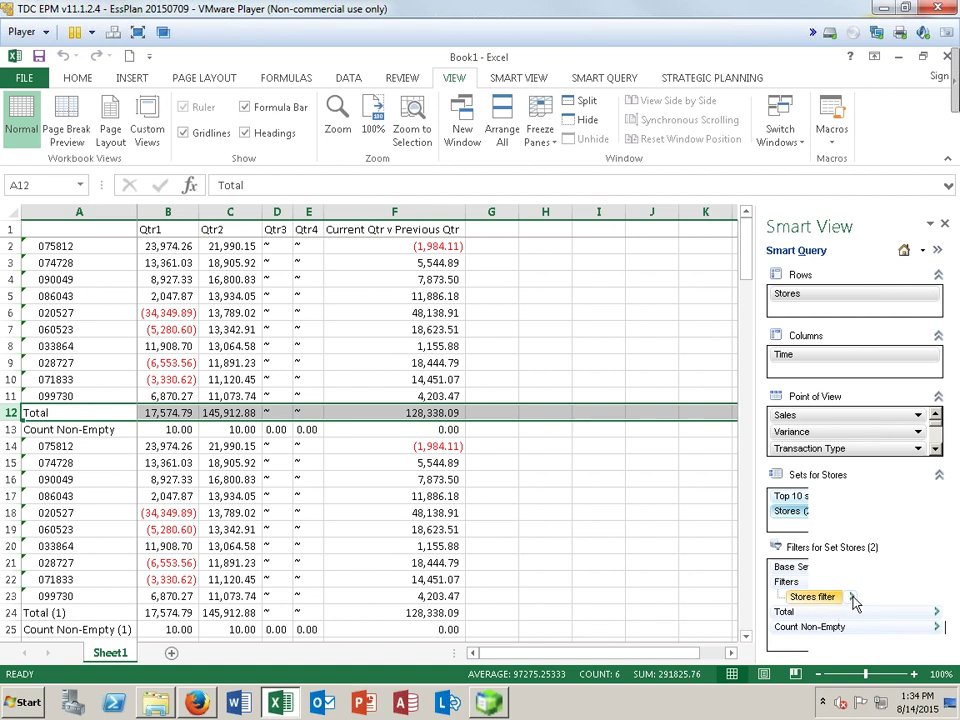
{"action": "left_click", "coordinate": [853, 599]}
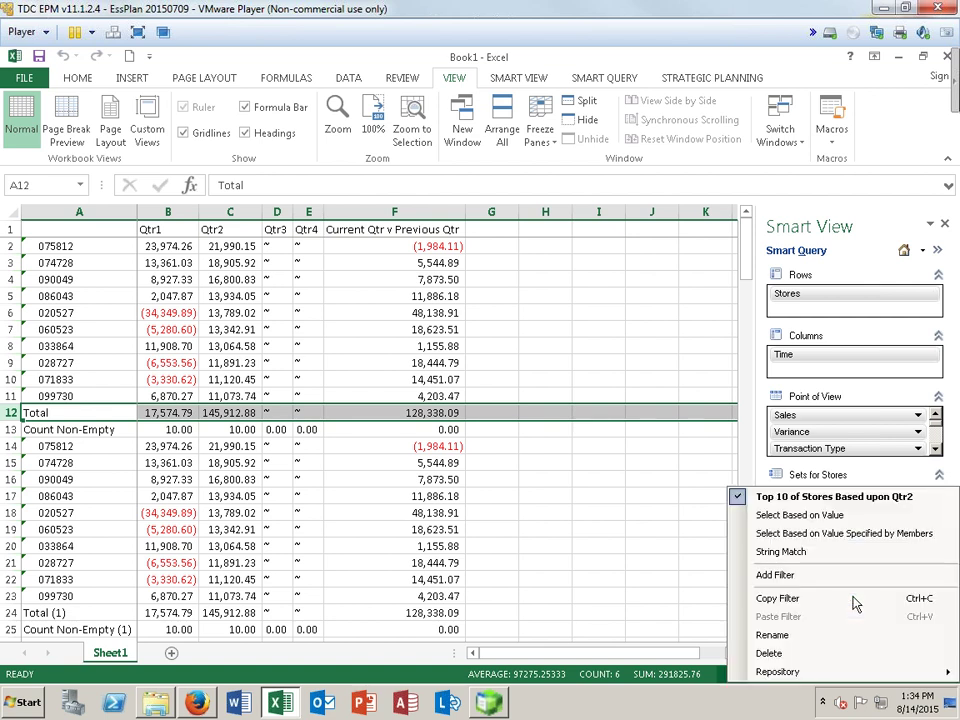
{"action": "left_click", "coordinate": [812, 497]}
{"action": "left_click", "coordinate": [339, 267]}
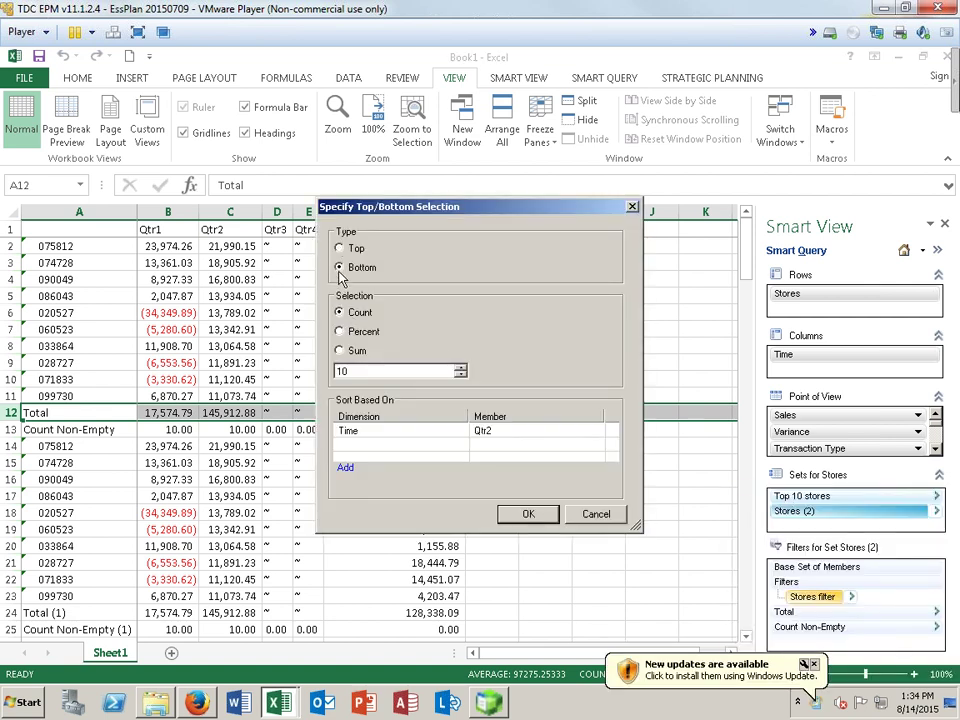
{"action": "left_click", "coordinate": [538, 516]}
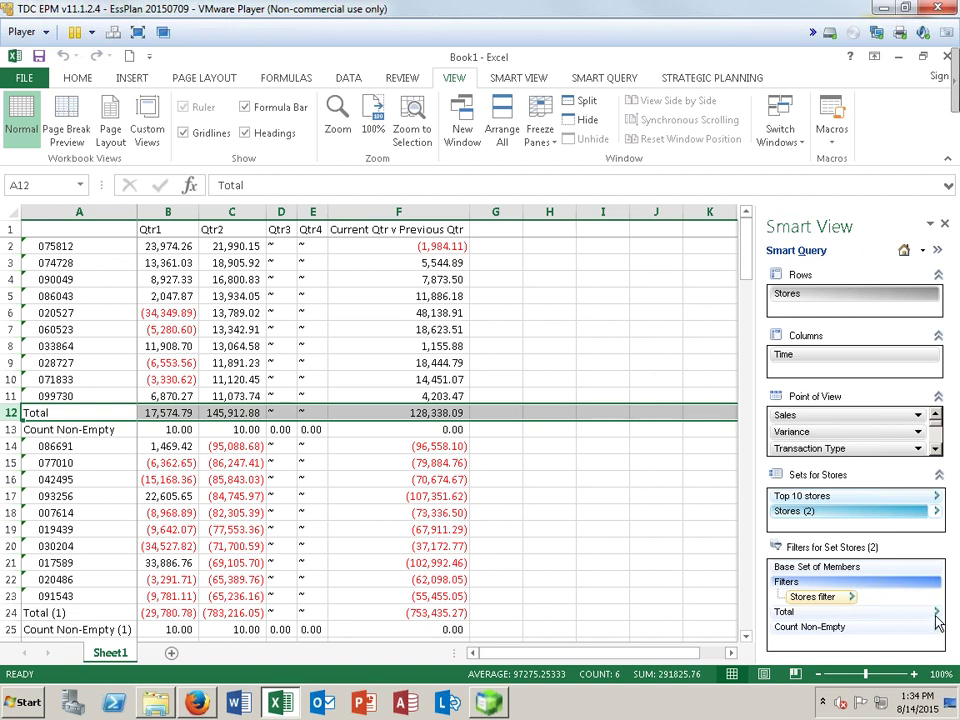
- Rename the Total custom member of the Stores (2) set as Bottom 10 stores
{"action": "right_click", "coordinate": [938, 620]}
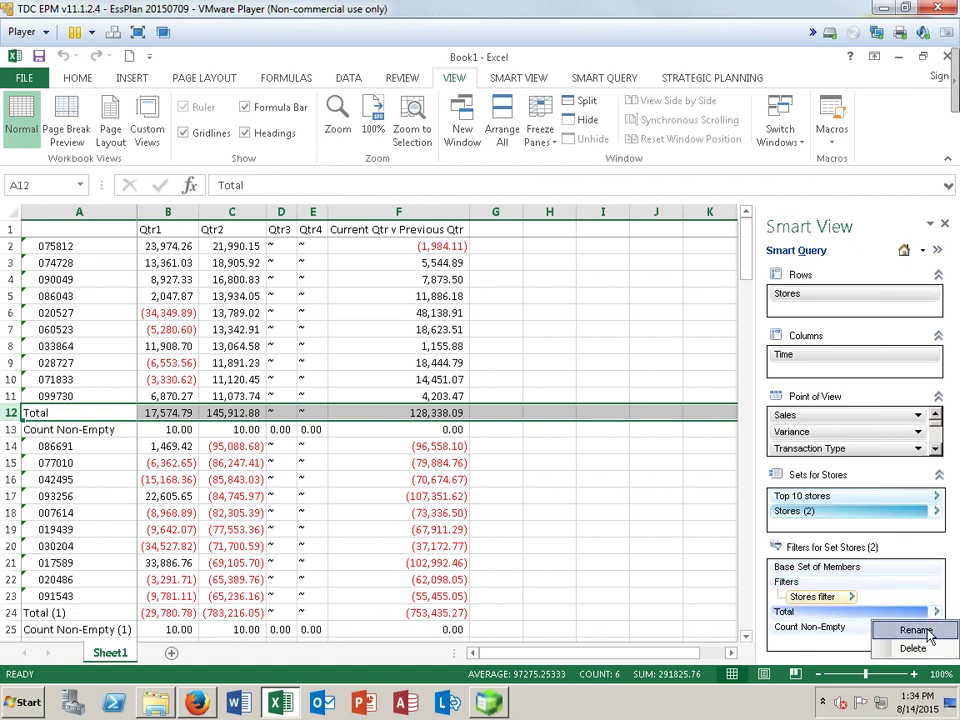
{"action": "left_click", "coordinate": [925, 691]}
{"action": "type", "text": "Bottom 10"}
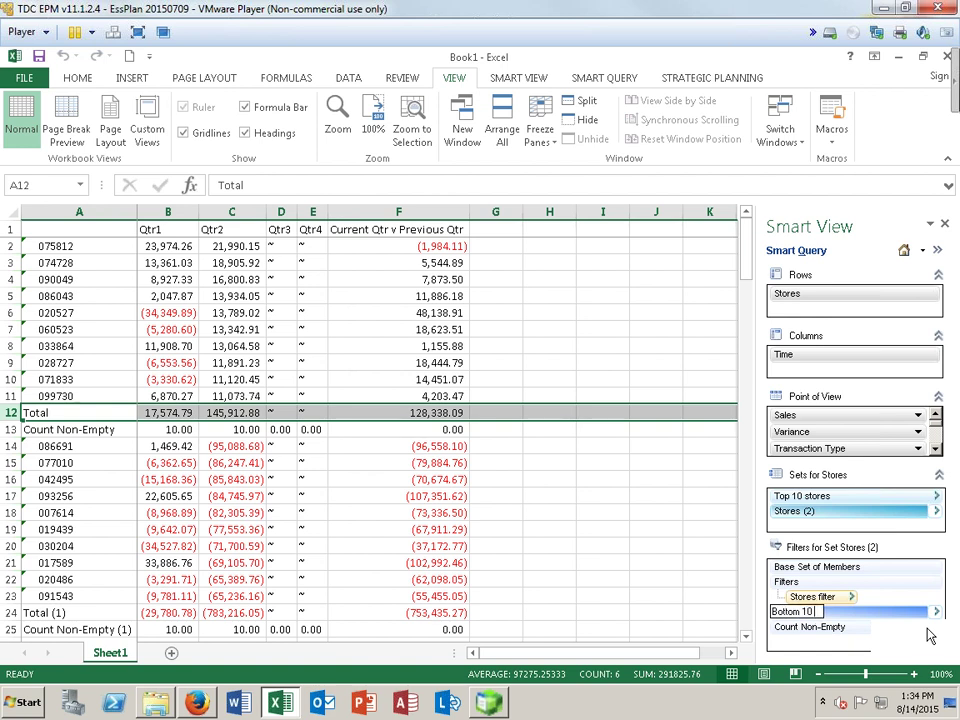
{"action": "type", "text": " stores"}
{"action": "key", "text": "Return"}
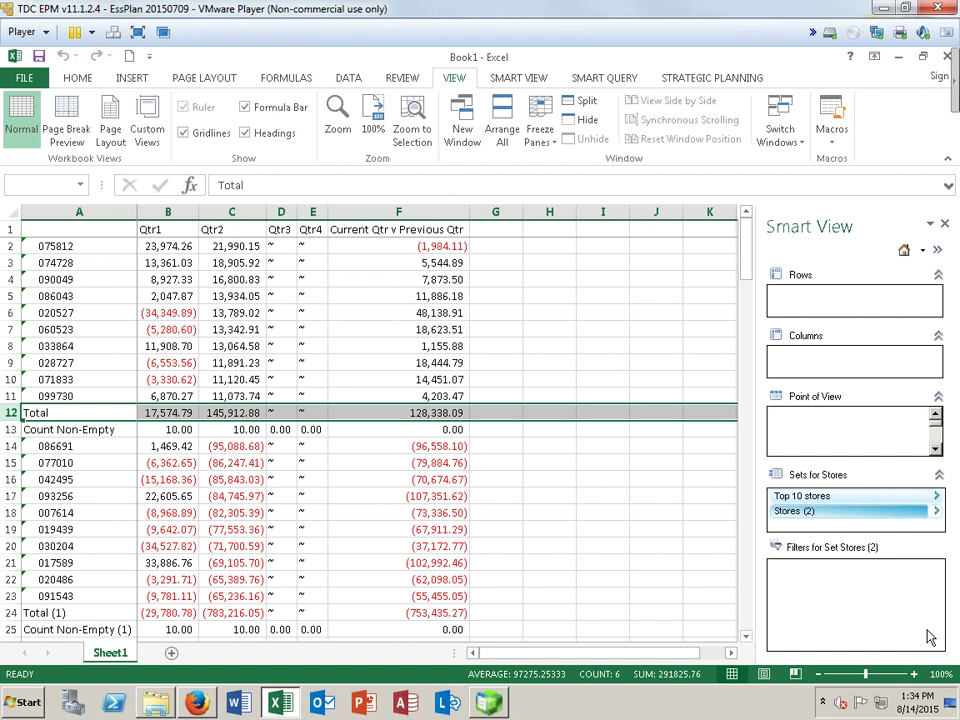
- Rename the Total custom member of the Top 10 stores set as Top 10 Stores
{"action": "left_click", "coordinate": [872, 496]}
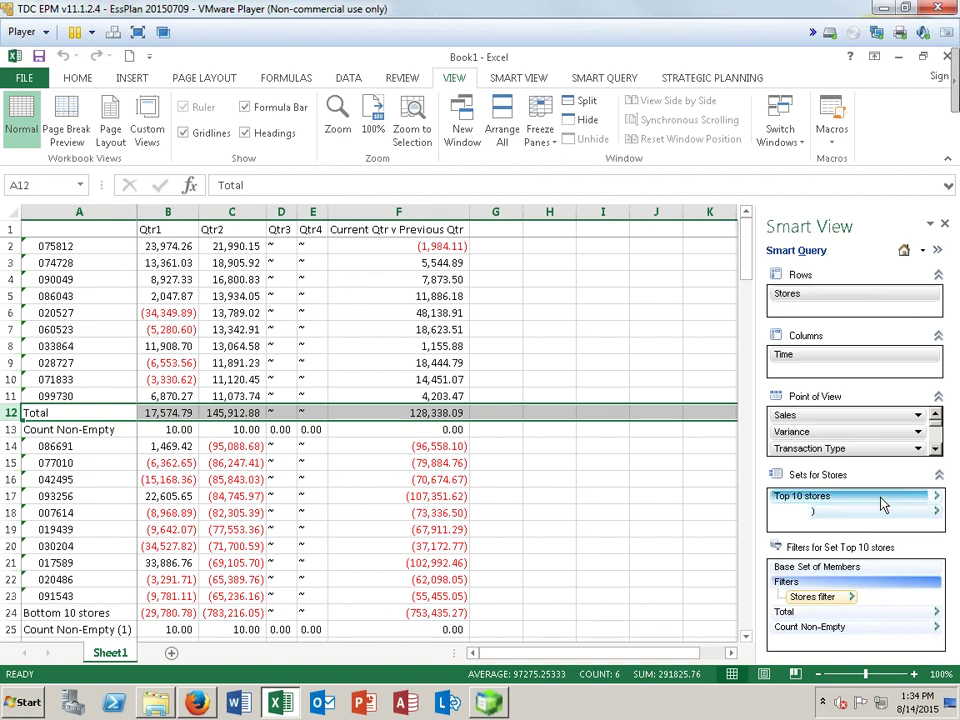
{"action": "right_click", "coordinate": [935, 614]}
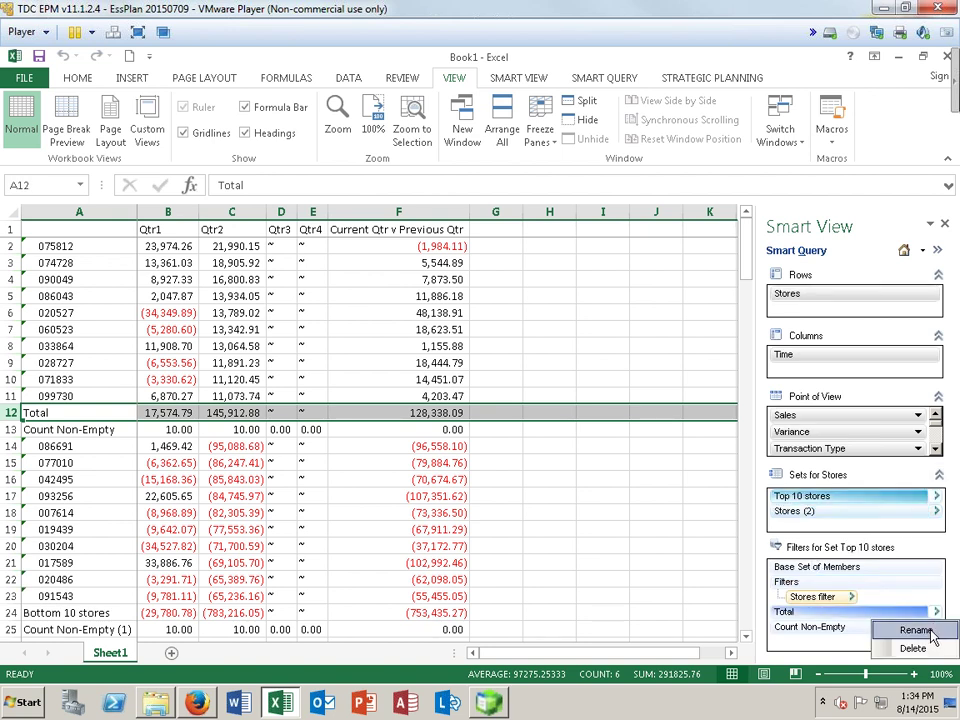
{"action": "left_click", "coordinate": [933, 631]}
{"action": "type", "text": "To"}
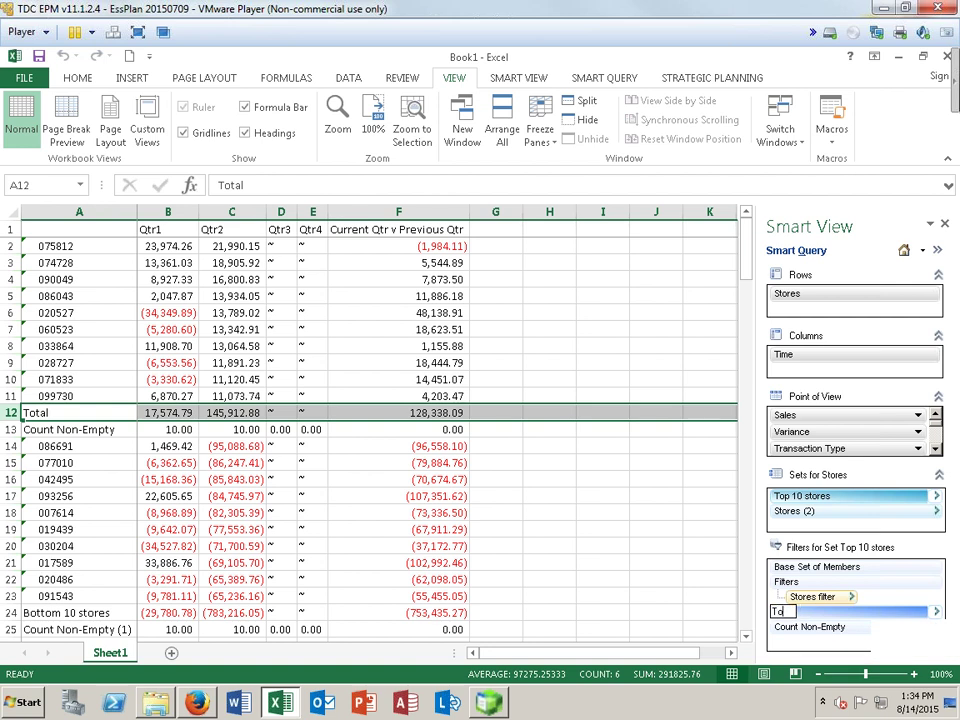
{"action": "type", "text": "p 10 Stores"}
{"action": "key", "text": "Return"}
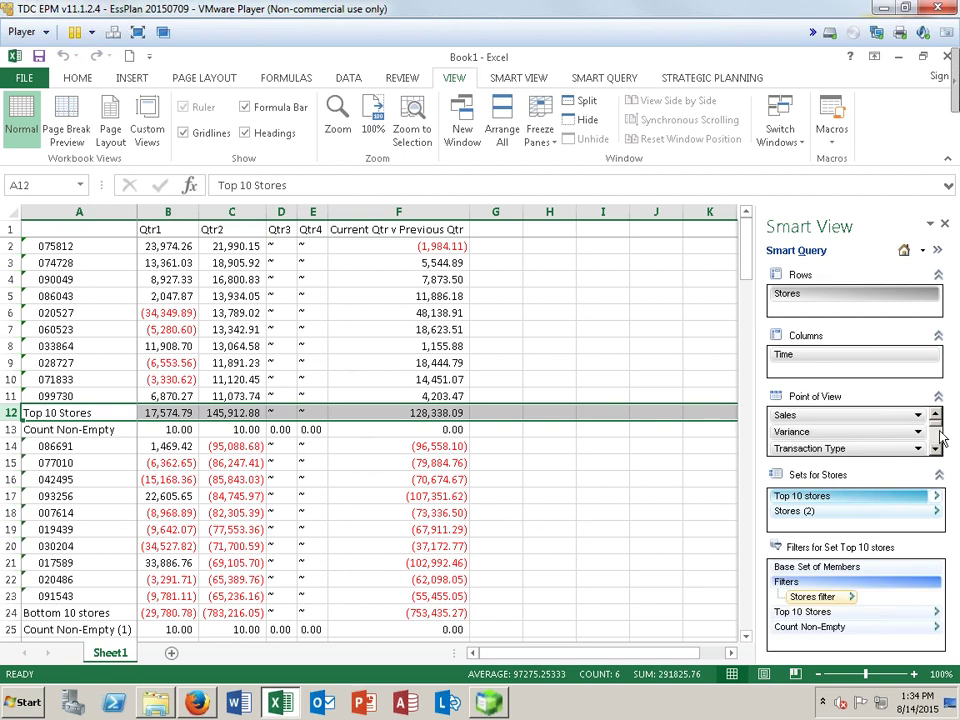
- Select the Products dimension in the point of view to show its sets and filters
{"action": "scroll", "coordinate": [940, 437], "scroll_direction": "down", "scroll_amount": 2}
{"action": "scroll", "coordinate": [817, 437], "scroll_direction": "up", "scroll_amount": 2}
{"action": "left_click", "coordinate": [935, 448]}
{"action": "left_click", "coordinate": [935, 448]}
{"action": "left_click", "coordinate": [935, 448]}
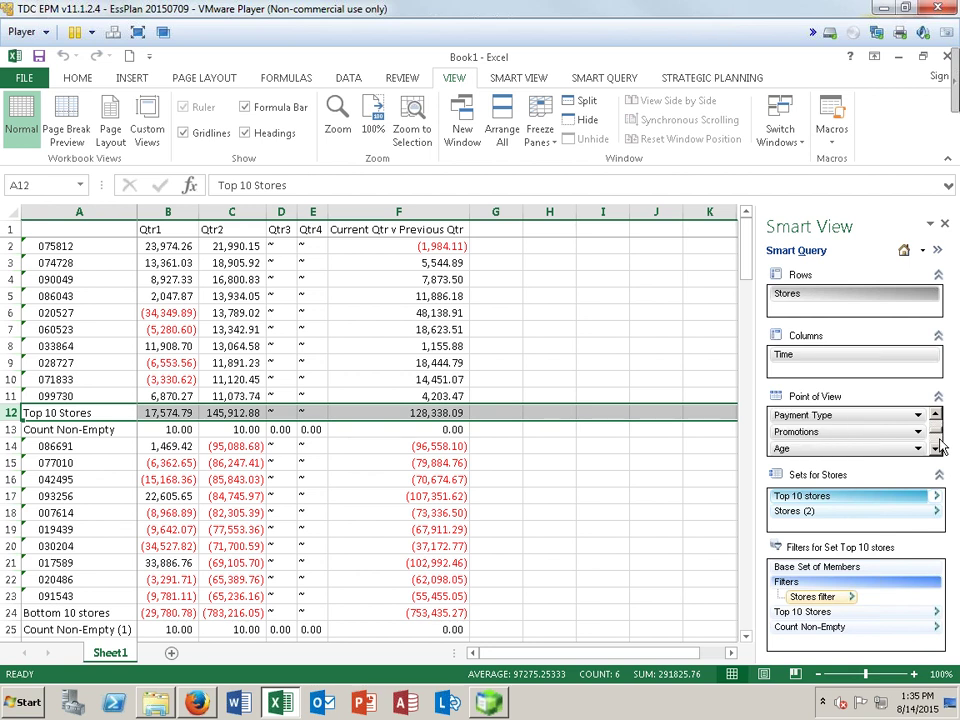
{"action": "left_click", "coordinate": [935, 448]}
{"action": "left_click", "coordinate": [935, 448]}
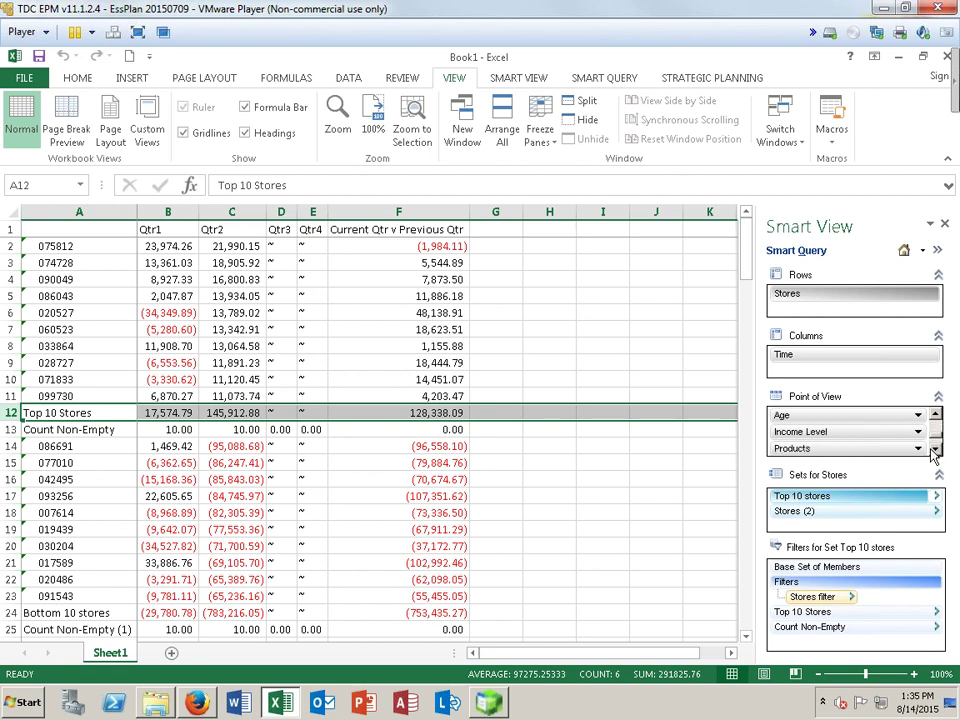
{"action": "left_click", "coordinate": [860, 450]}
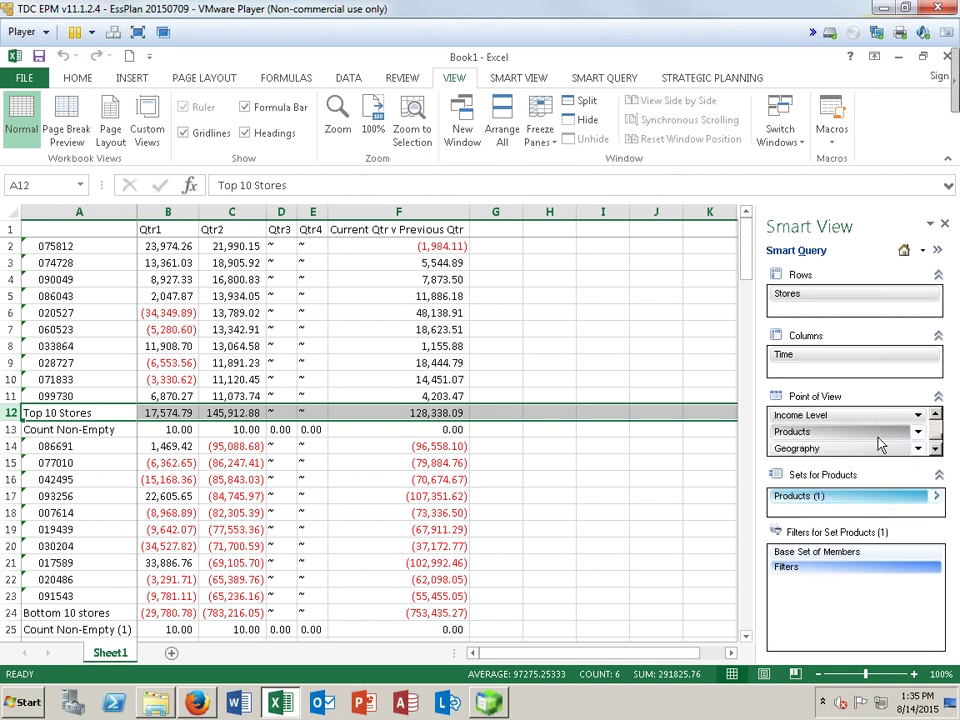
- Replace the Products (1) set's base members with All Merchandise, Personal Electronics, Home Entertainment and Other
{"action": "left_click", "coordinate": [936, 497]}
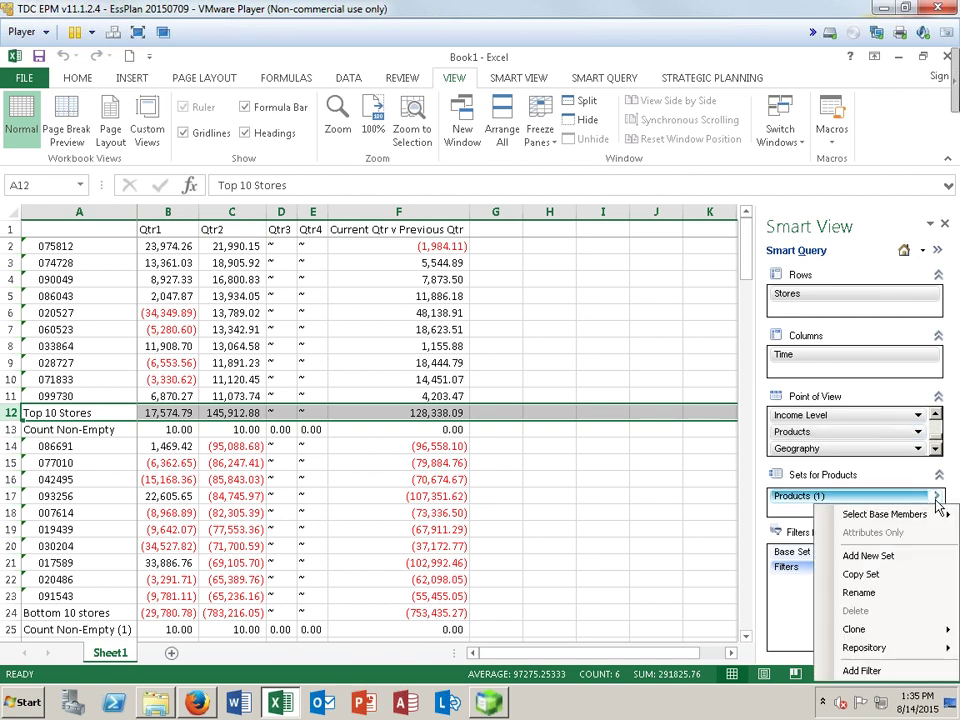
{"action": "mouse_move", "coordinate": [935, 515]}
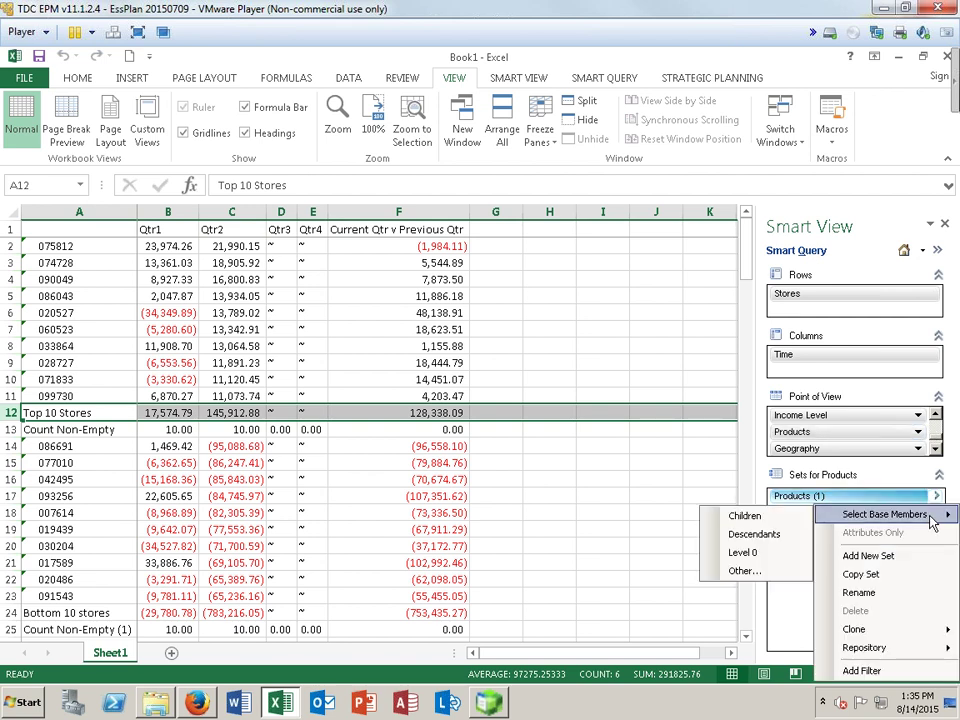
{"action": "left_click", "coordinate": [743, 572]}
{"action": "left_click", "coordinate": [242, 255]}
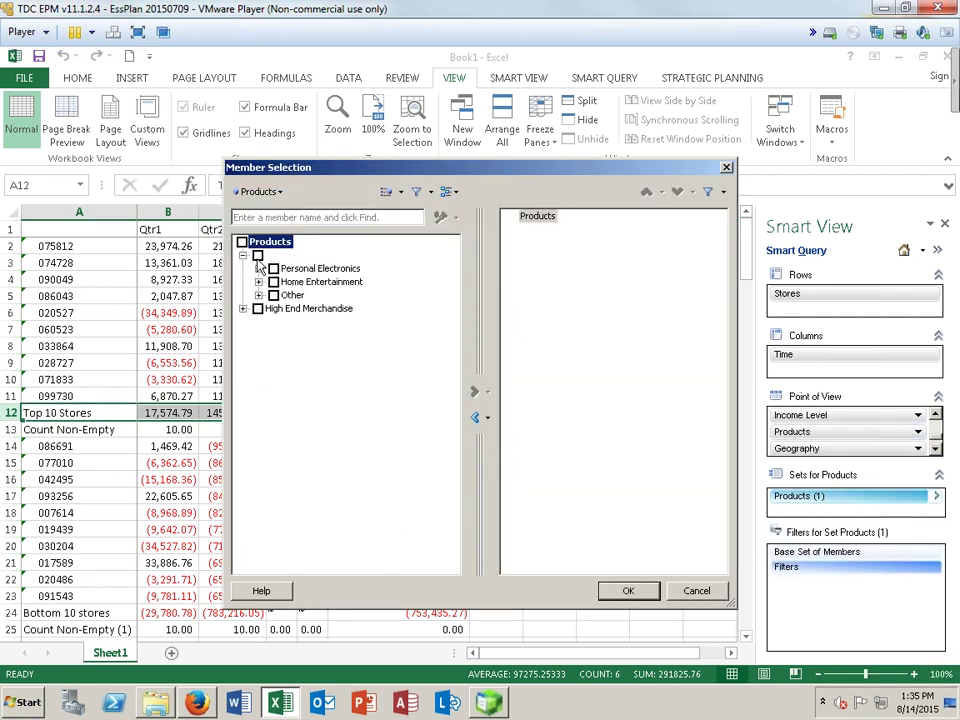
{"action": "left_click", "coordinate": [257, 255]}
{"action": "left_click", "coordinate": [273, 268]}
{"action": "left_click", "coordinate": [273, 282]}
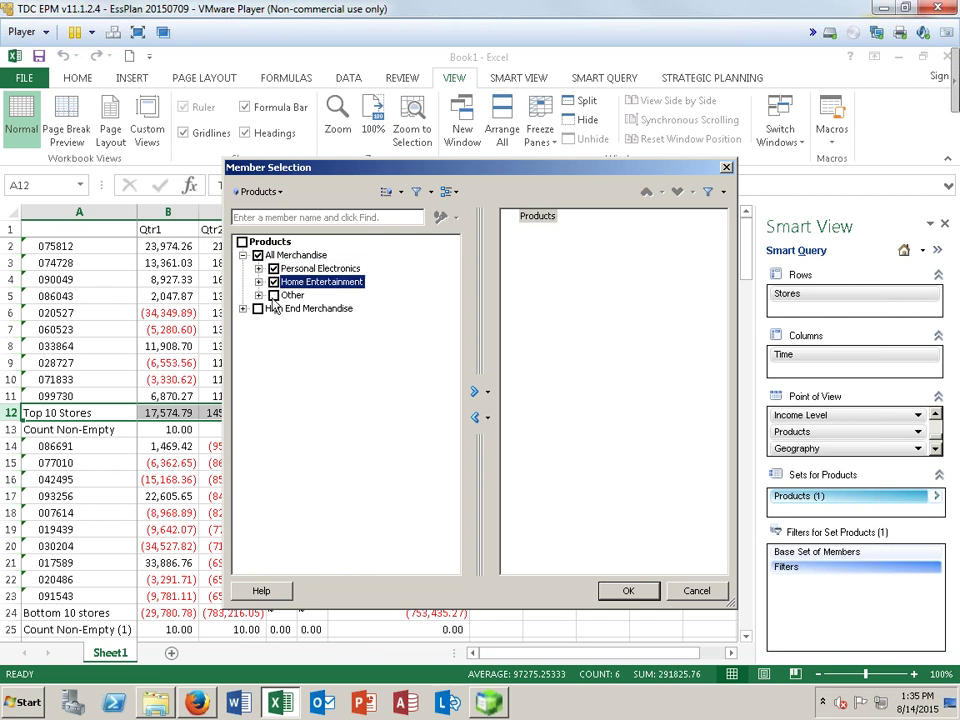
{"action": "left_click", "coordinate": [273, 295]}
{"action": "left_click", "coordinate": [476, 393]}
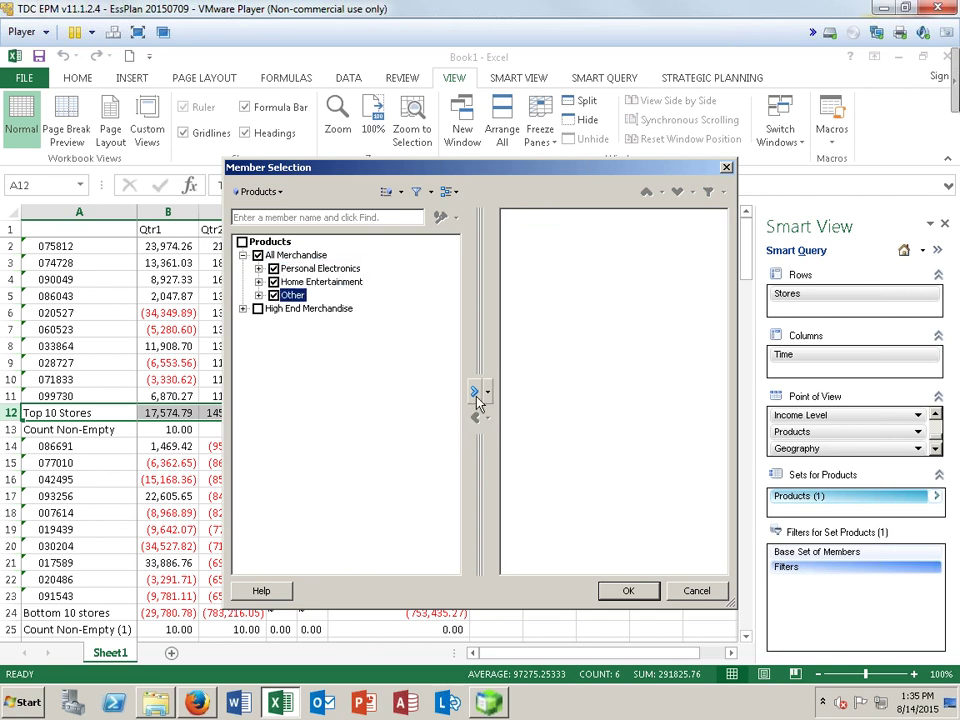
{"action": "left_click", "coordinate": [628, 592]}
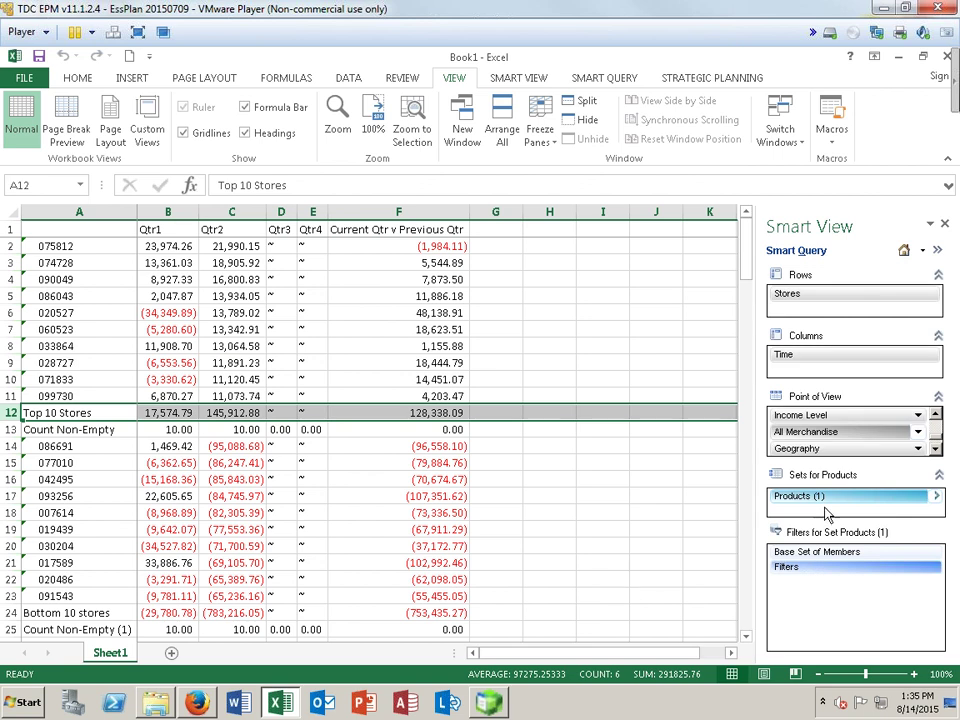
- Switch the point-of-view product to Personal Electronics and, after that query runs, to Home Entertainment
{"action": "left_click", "coordinate": [936, 449]}
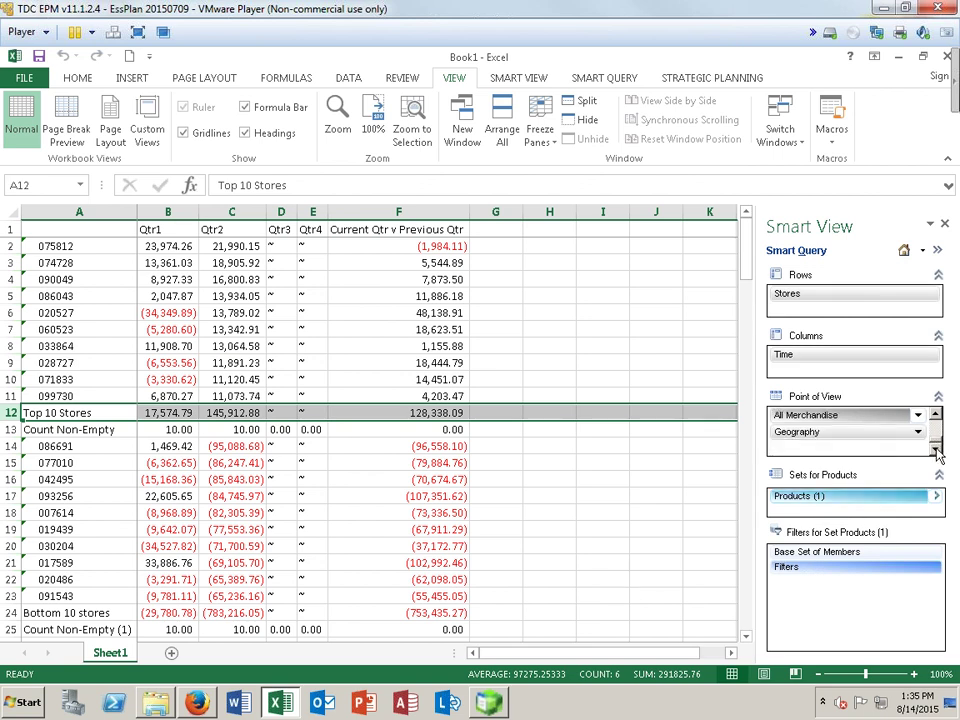
{"action": "left_click", "coordinate": [919, 416]}
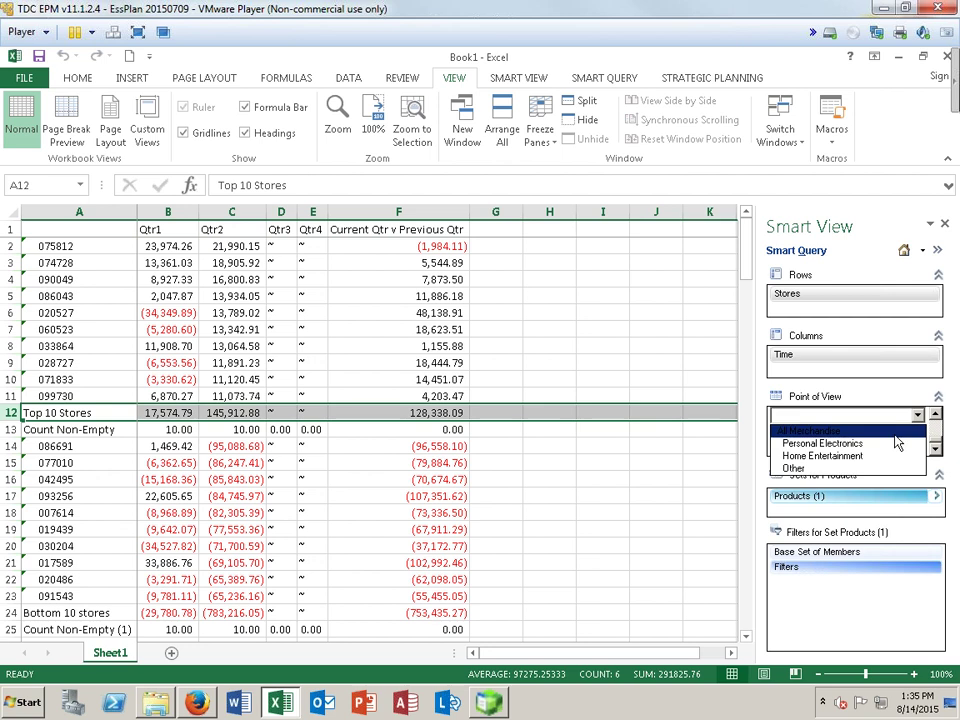
{"action": "left_click", "coordinate": [897, 442]}
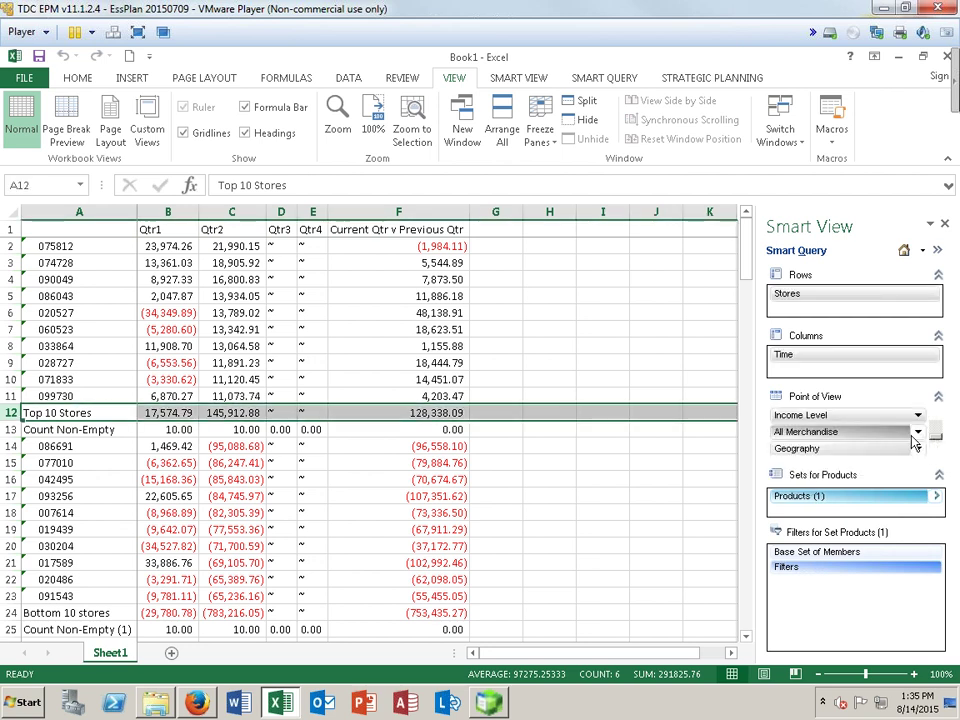
{"action": "left_click", "coordinate": [914, 434]}
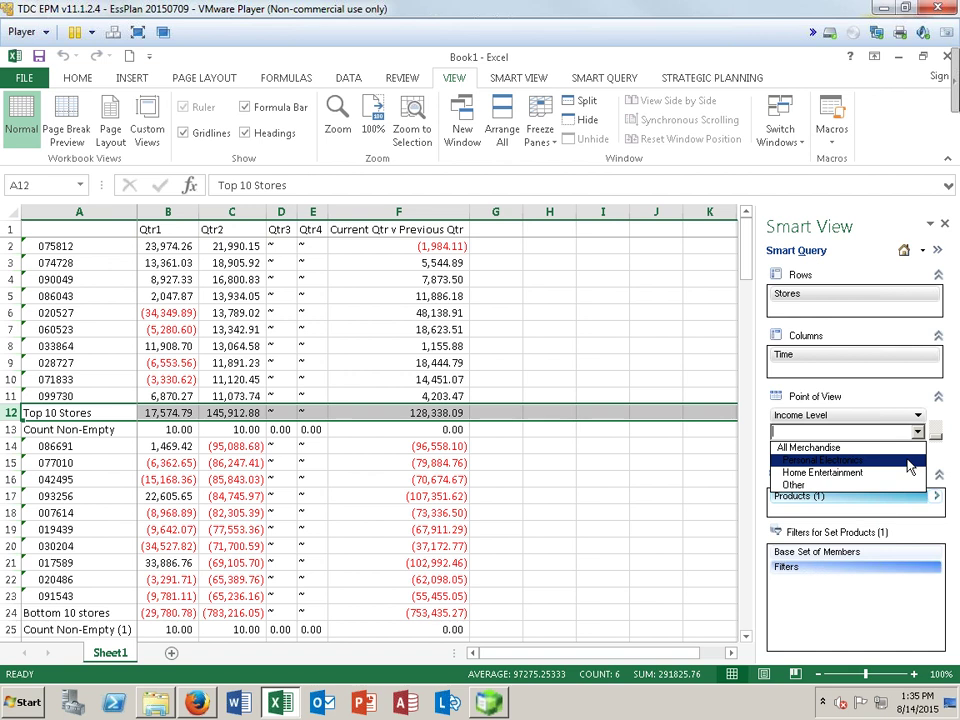
{"action": "left_click", "coordinate": [908, 462]}
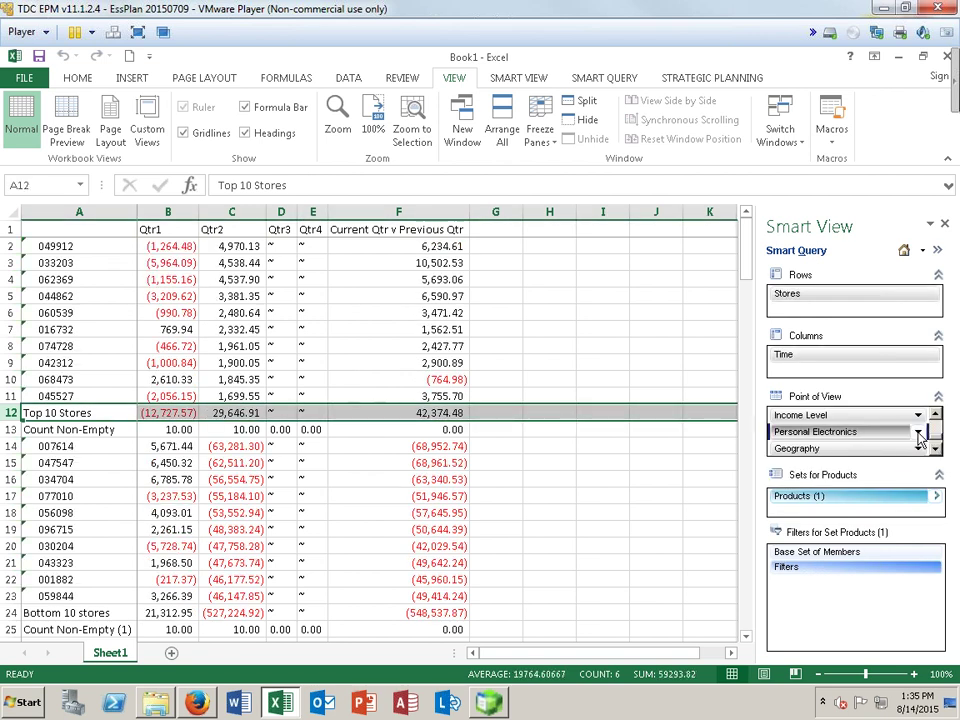
{"action": "left_click", "coordinate": [918, 433]}
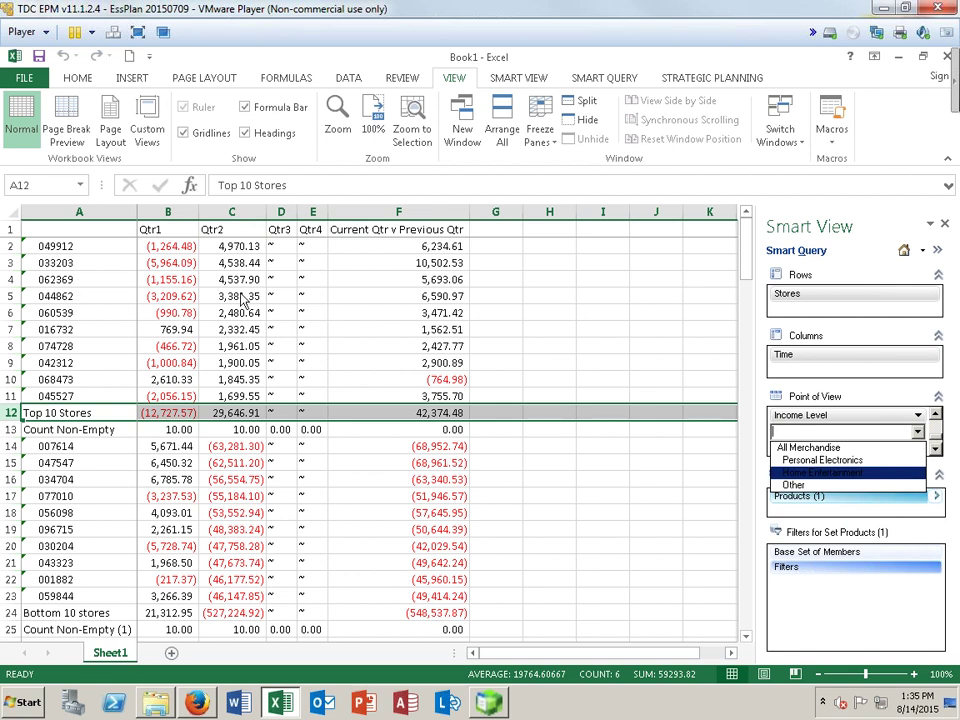
{"action": "left_click", "coordinate": [840, 474]}
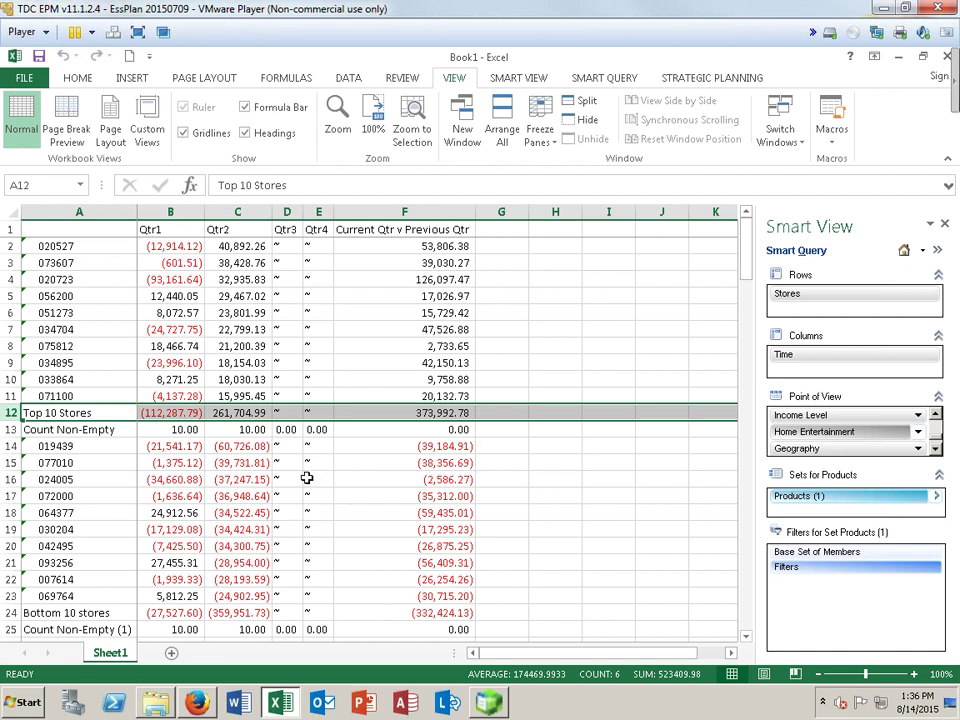
- Add a new worksheet and open the saved Smart Query "Demo - Start filter demo (2) (1)" in it
{"action": "left_click", "coordinate": [172, 655]}
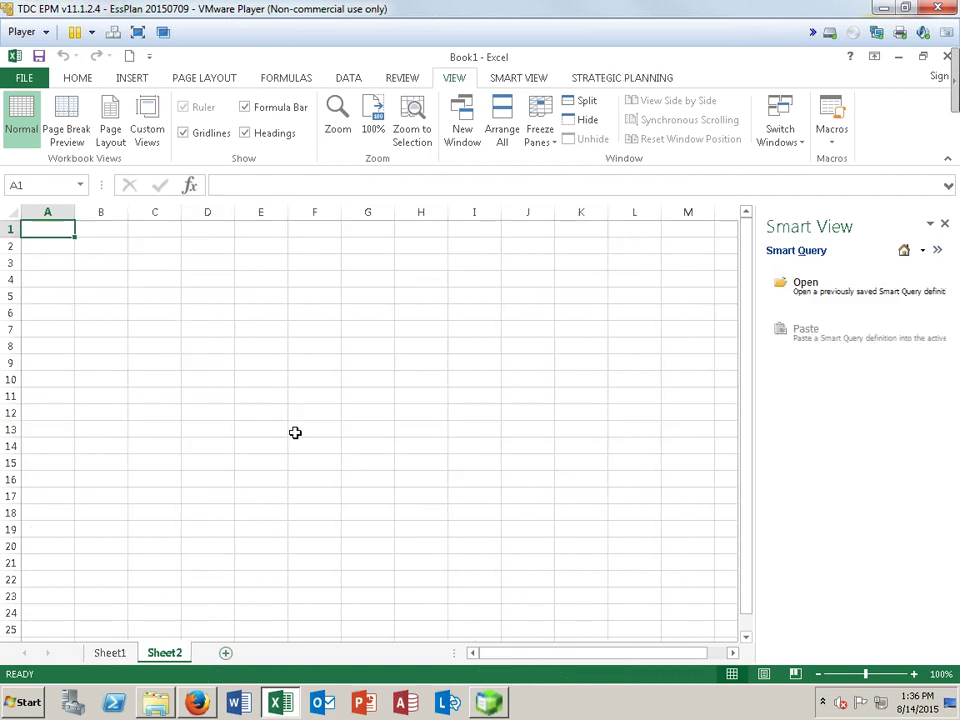
{"action": "left_click", "coordinate": [834, 292]}
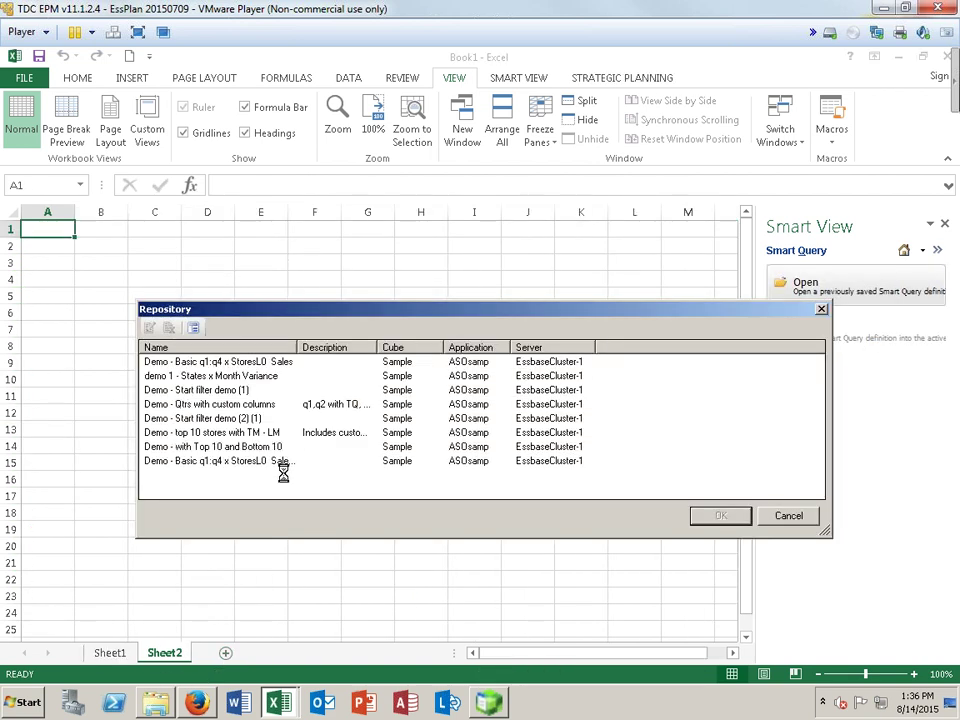
{"action": "left_click", "coordinate": [207, 419]}
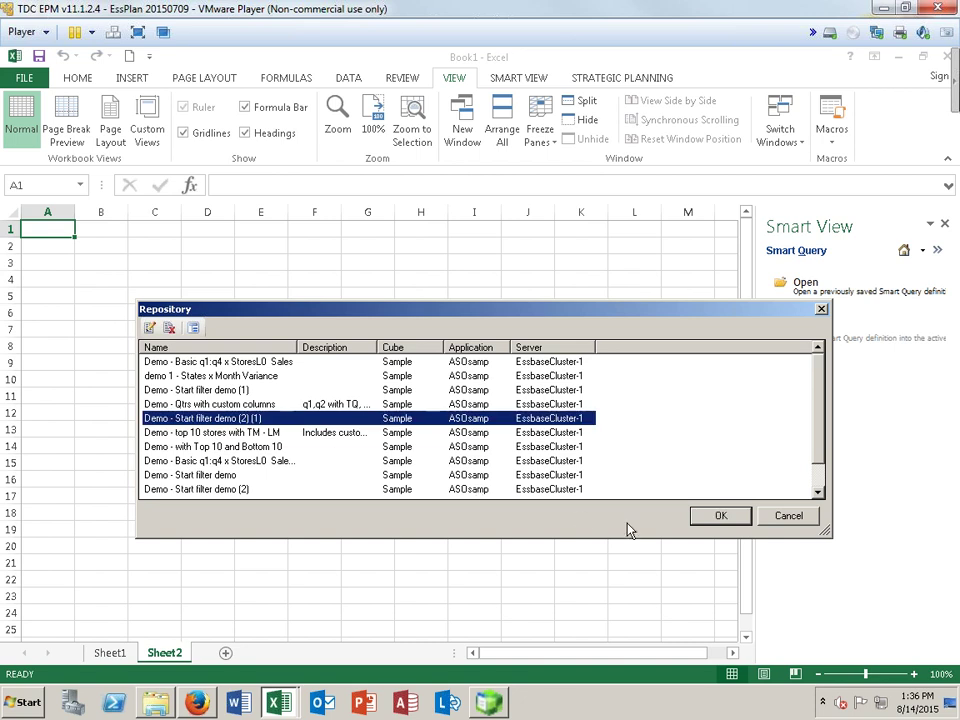
{"action": "left_click", "coordinate": [722, 518]}
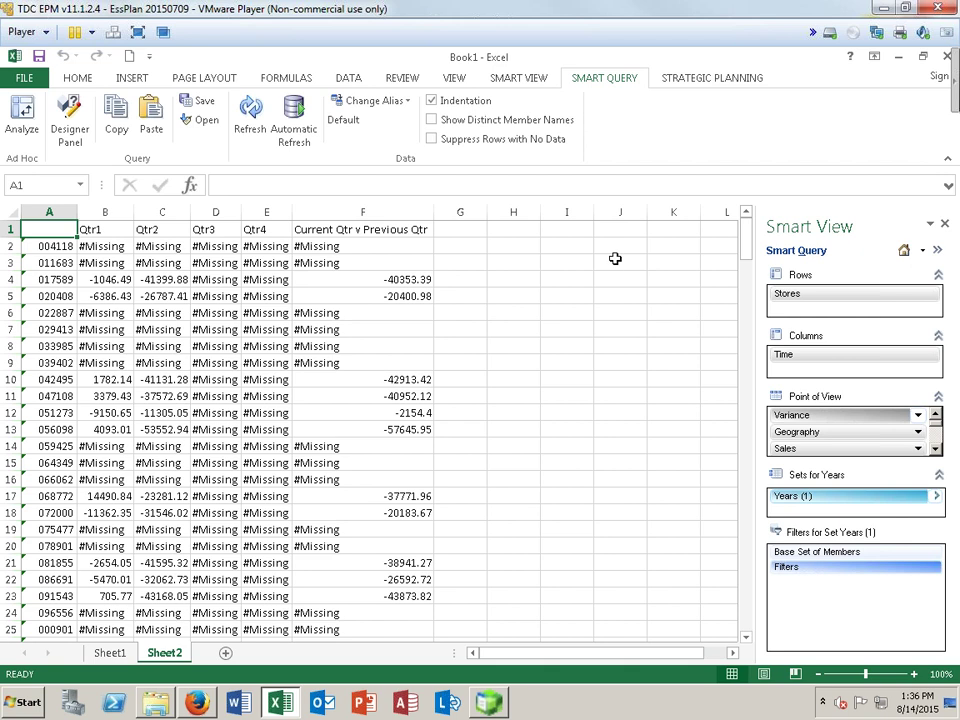
- Suppress rows with no data and set the #NoData/Missing replacement label to ~
{"action": "left_click", "coordinate": [435, 139]}
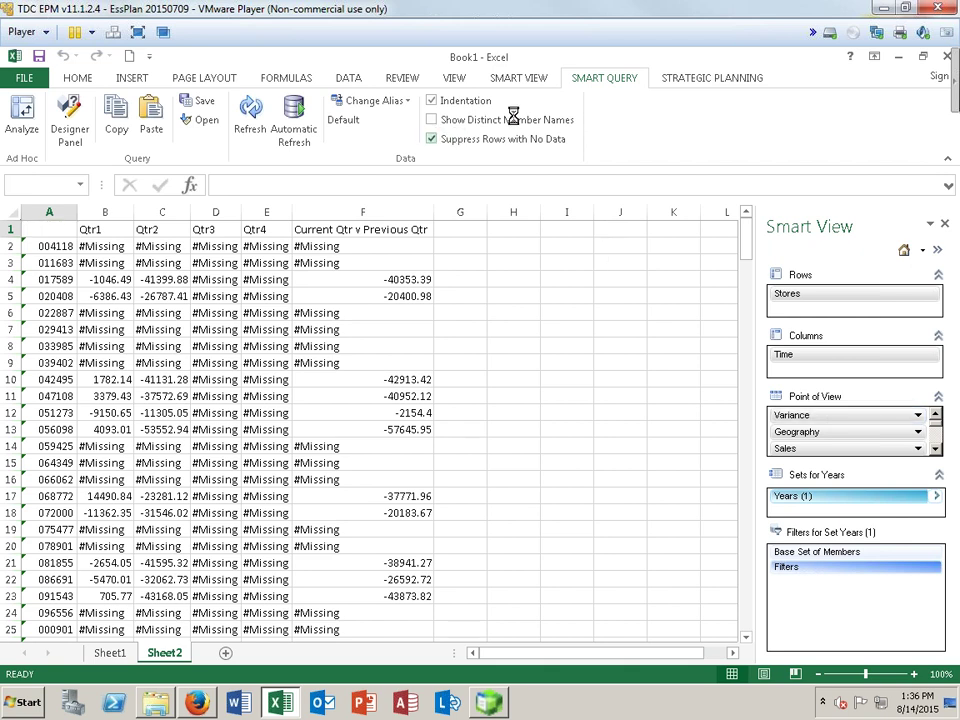
{"action": "left_click", "coordinate": [516, 80]}
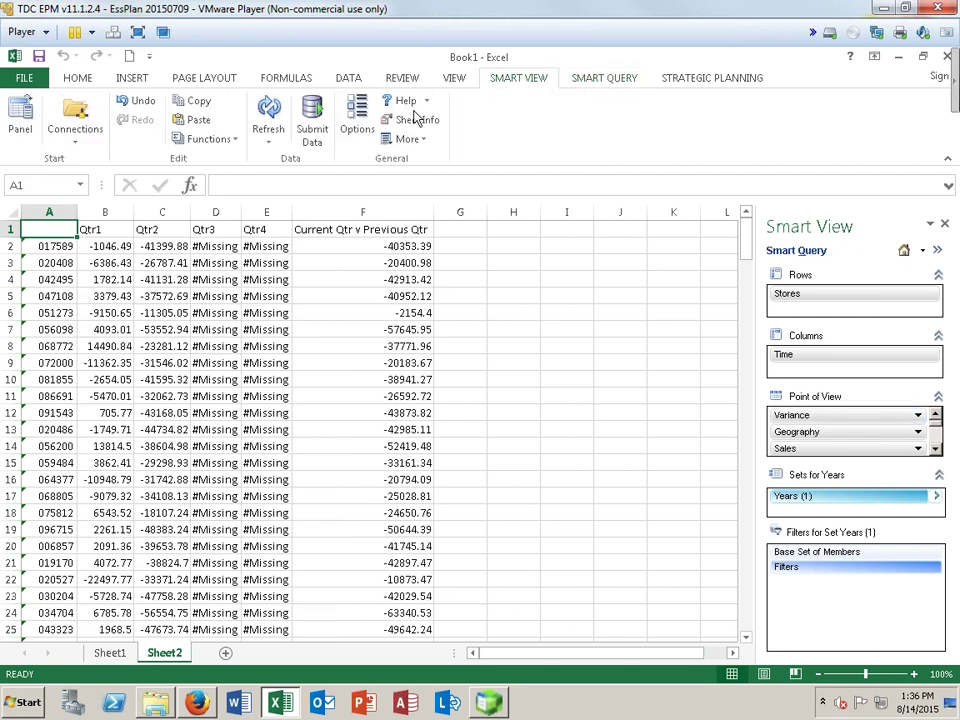
{"action": "left_click", "coordinate": [359, 118]}
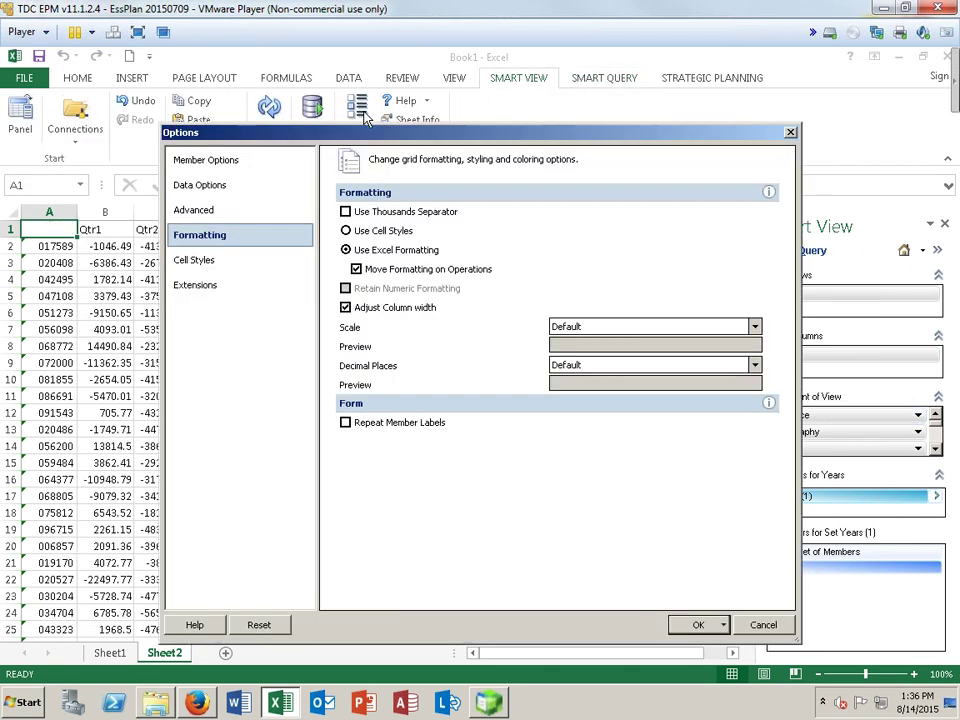
{"action": "left_click", "coordinate": [203, 185]}
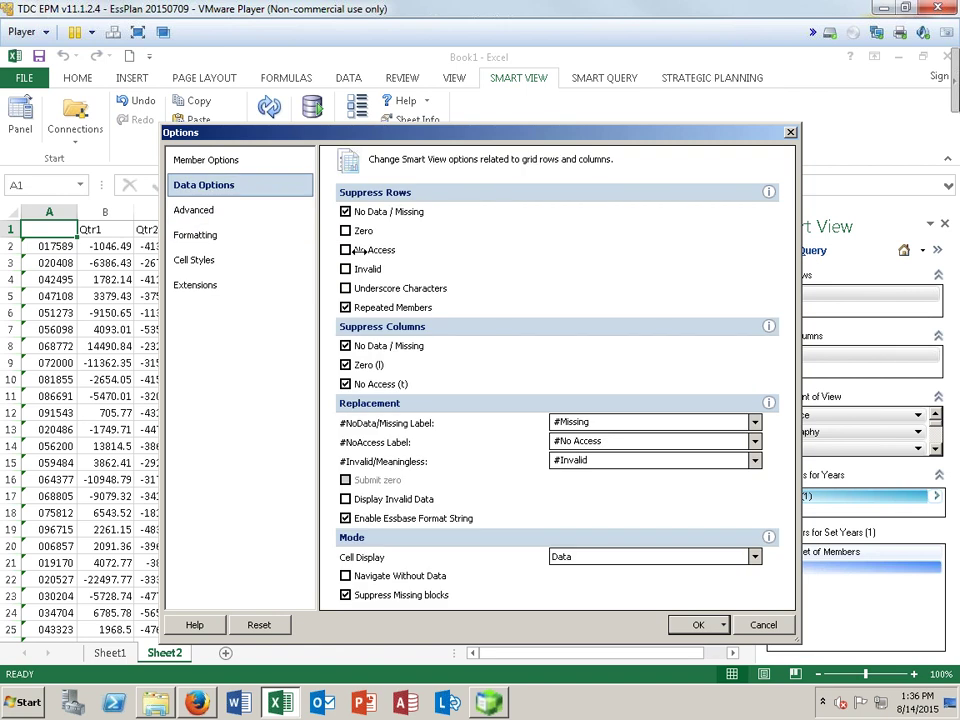
{"action": "left_click", "coordinate": [754, 422]}
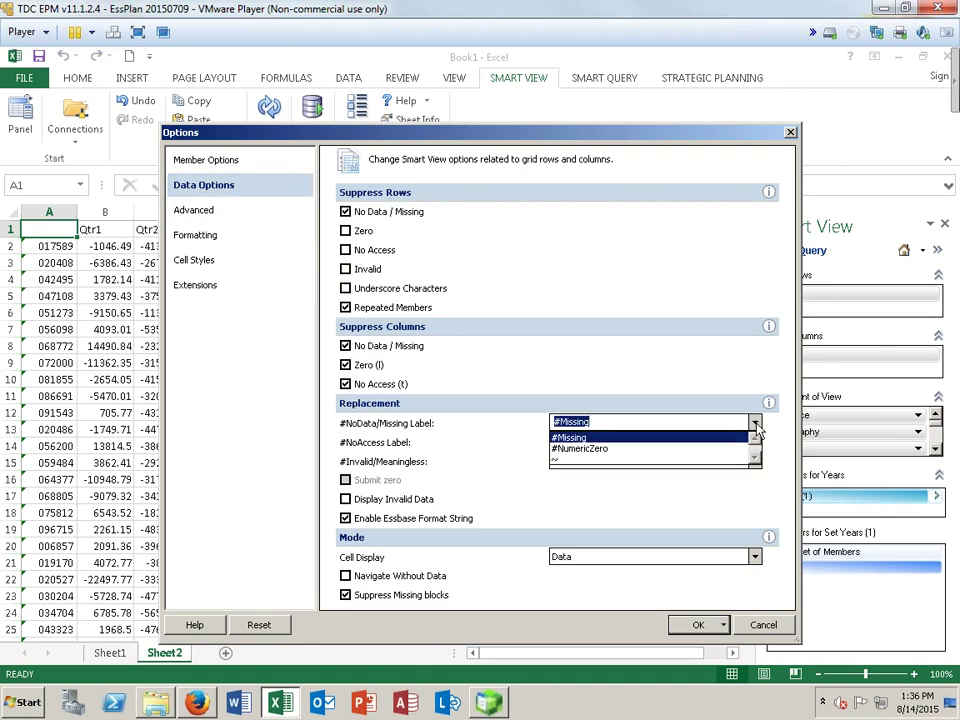
{"action": "left_click", "coordinate": [703, 459]}
{"action": "left_click", "coordinate": [697, 623]}
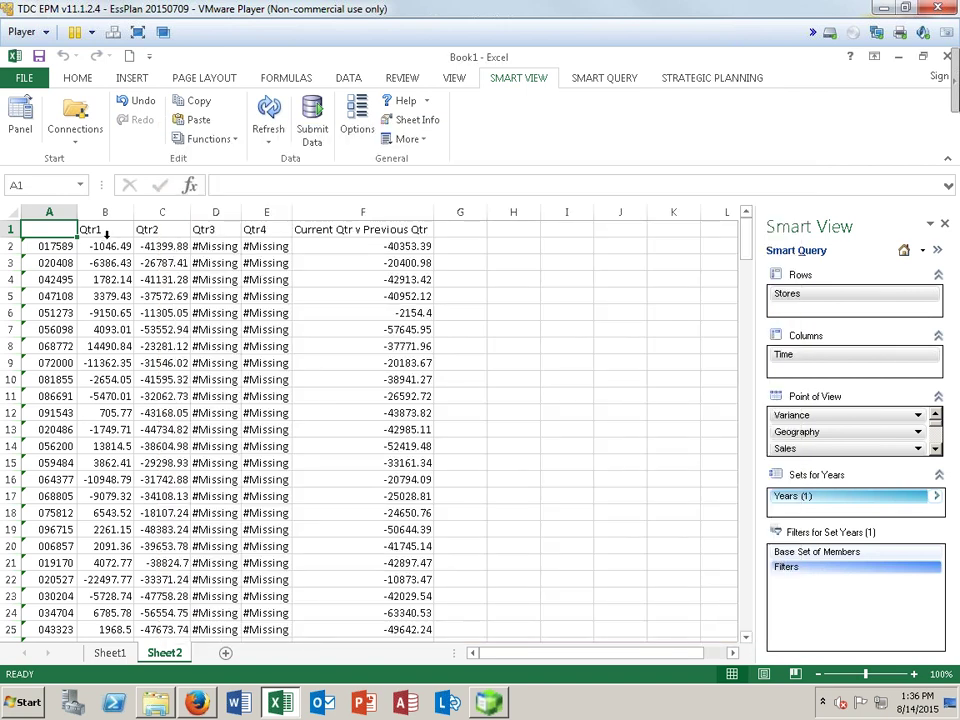
- Format all cells of Sheet2 as Number with two decimals, a thousands separator and negatives in red parentheses
{"action": "left_click", "coordinate": [9, 214]}
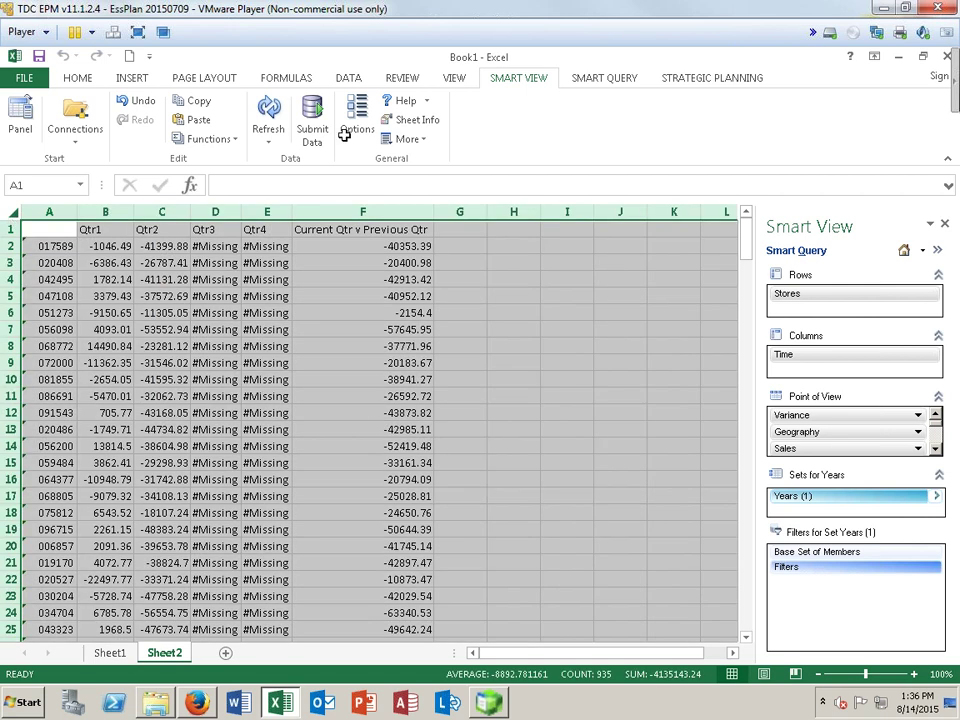
{"action": "left_click", "coordinate": [354, 330]}
{"action": "left_click", "coordinate": [12, 213]}
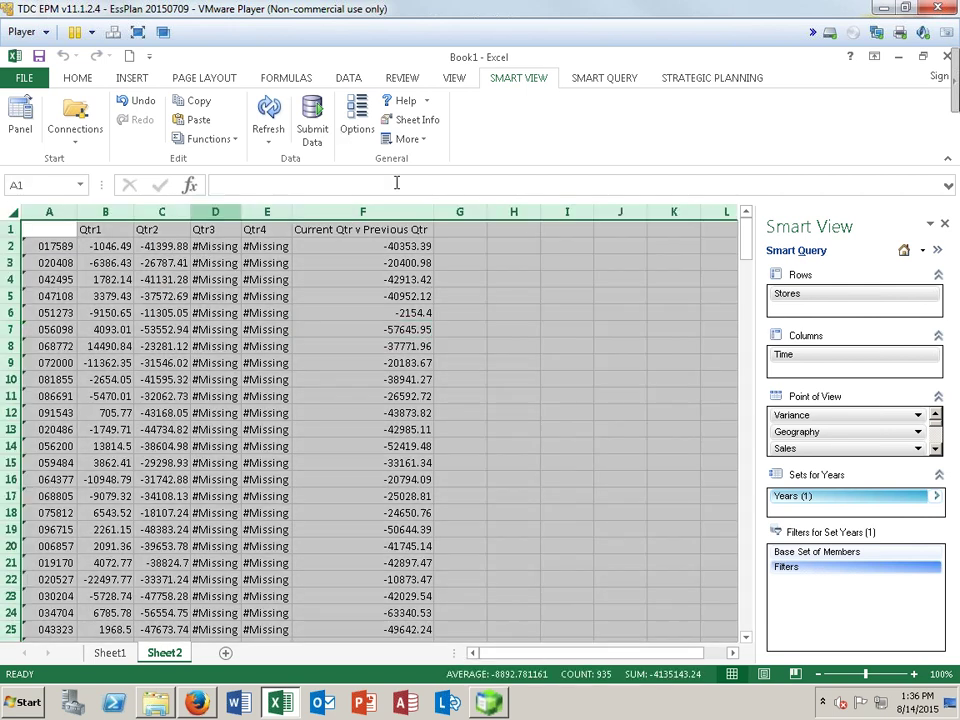
{"action": "left_click", "coordinate": [77, 77]}
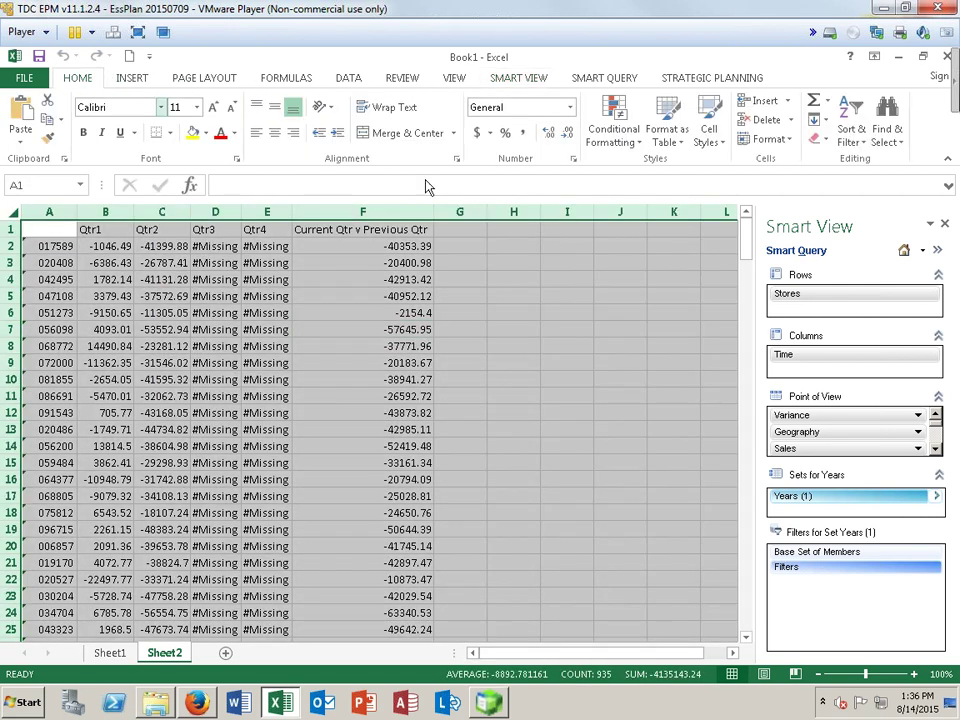
{"action": "left_click", "coordinate": [570, 108]}
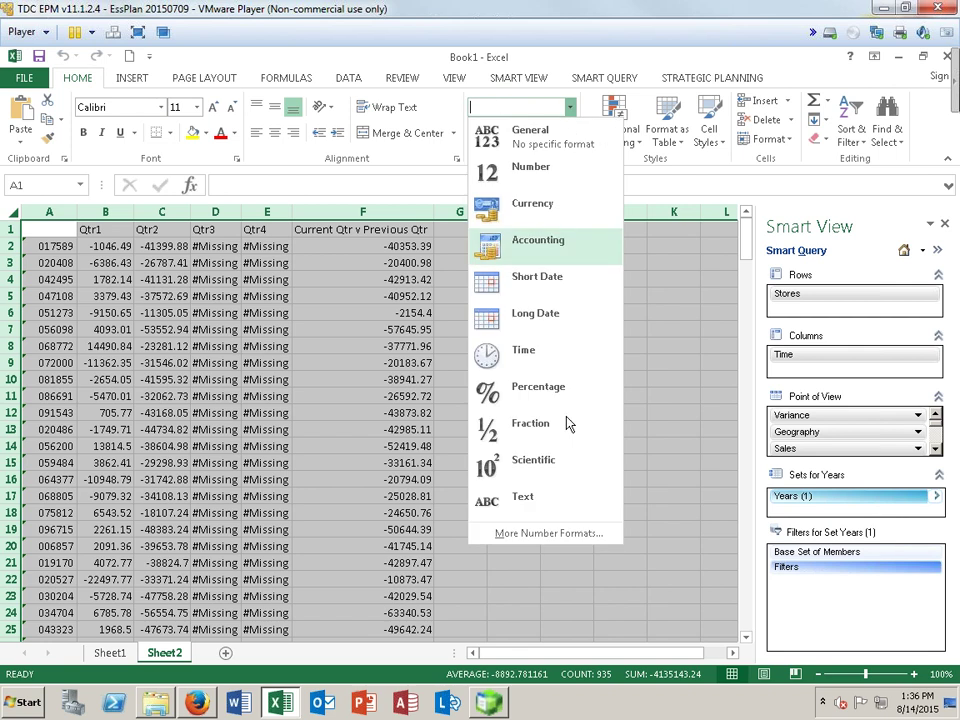
{"action": "left_click", "coordinate": [568, 535]}
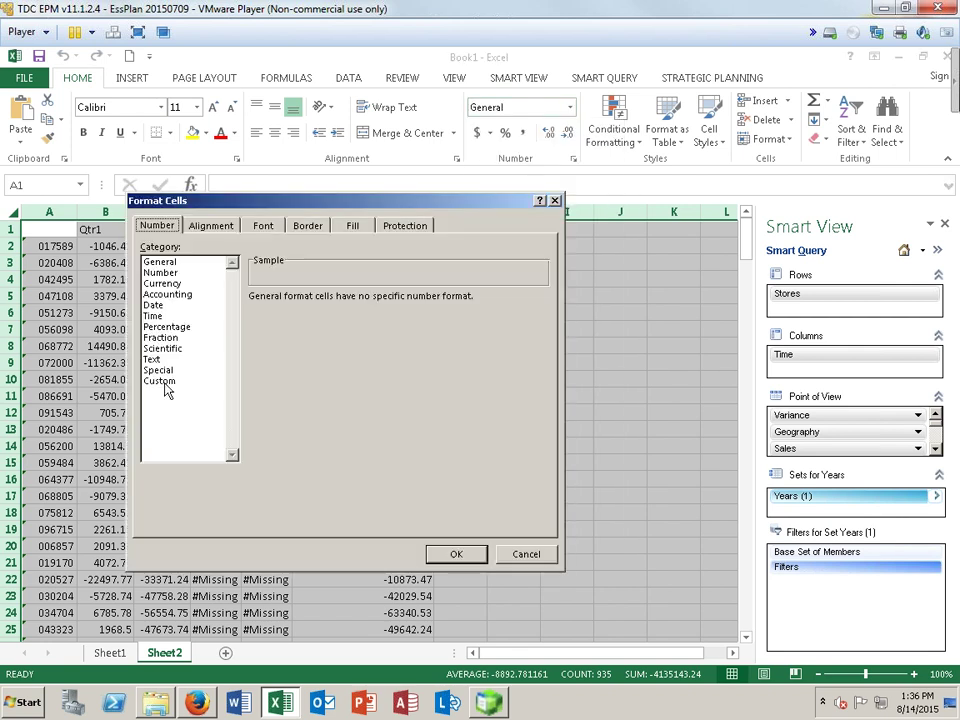
{"action": "left_click", "coordinate": [160, 262]}
{"action": "left_click", "coordinate": [160, 272]}
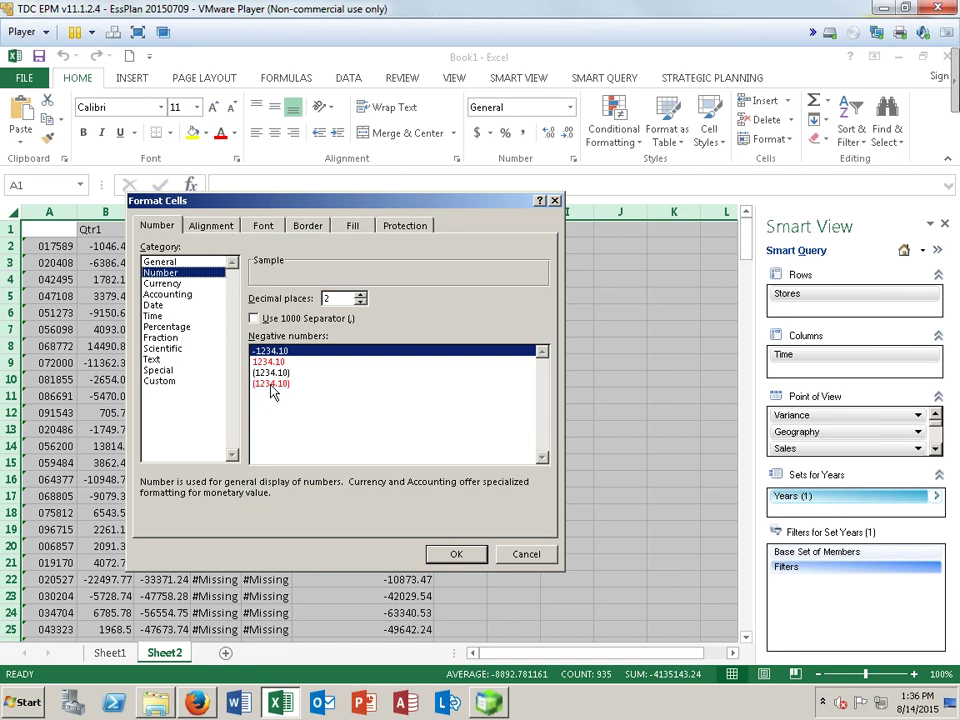
{"action": "left_click", "coordinate": [271, 384]}
{"action": "left_click", "coordinate": [254, 319]}
{"action": "left_click", "coordinate": [456, 553]}
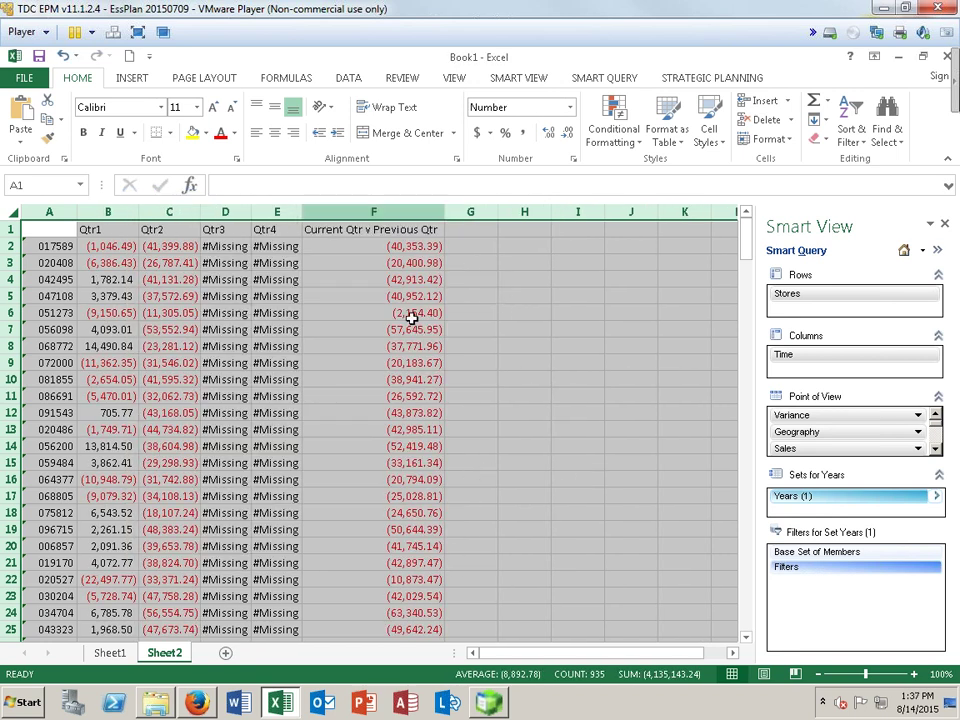
{"action": "left_click", "coordinate": [332, 318]}
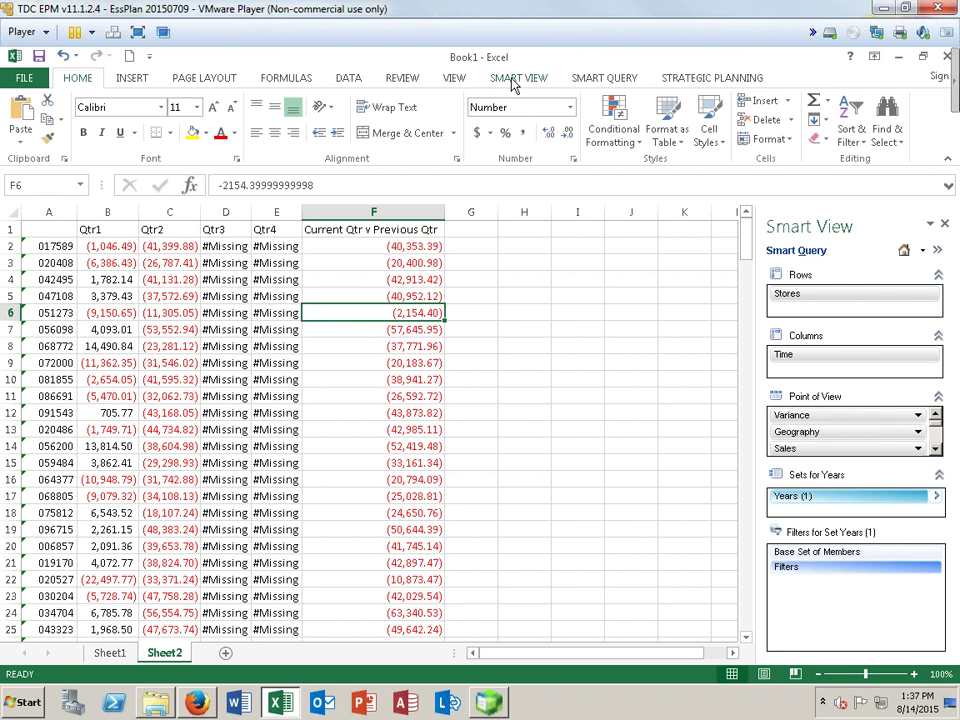
- Refresh the query on Sheet2 to apply the new missing-data label
{"action": "left_click", "coordinate": [512, 80]}
{"action": "left_click", "coordinate": [281, 125]}
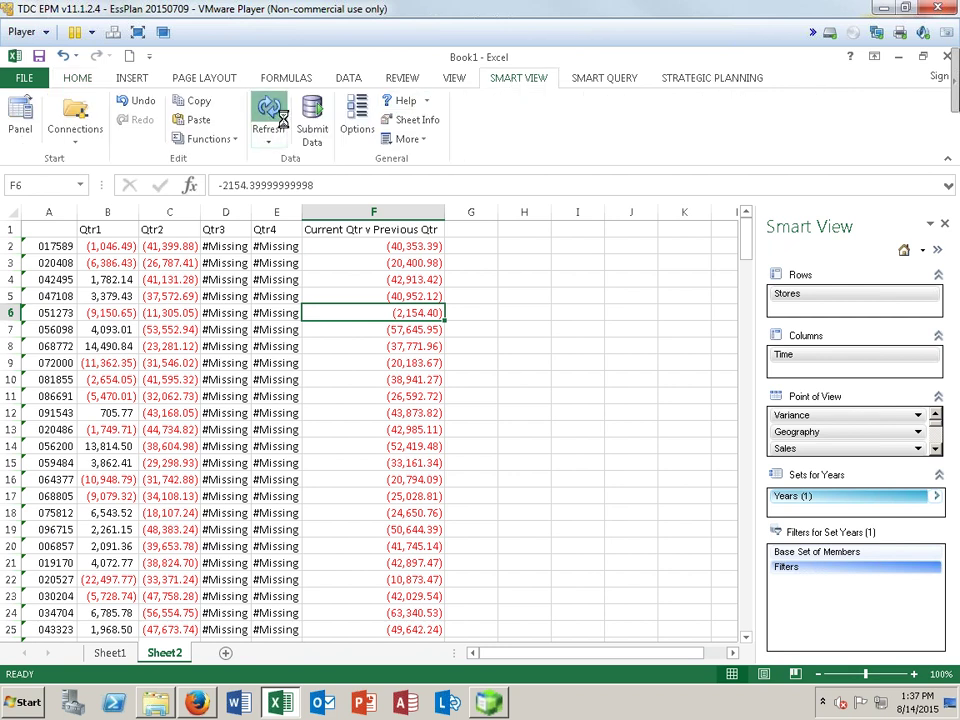
{"action": "left_click", "coordinate": [518, 396]}
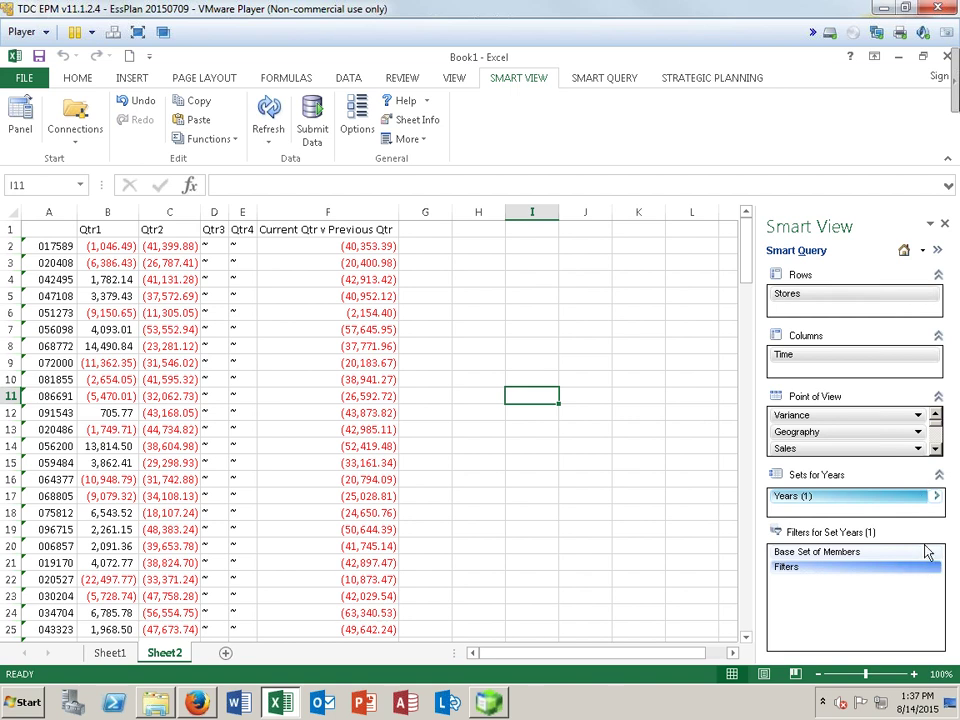
- Add a filter to the Years (1) set and base its selection on value
{"action": "left_click", "coordinate": [938, 497]}
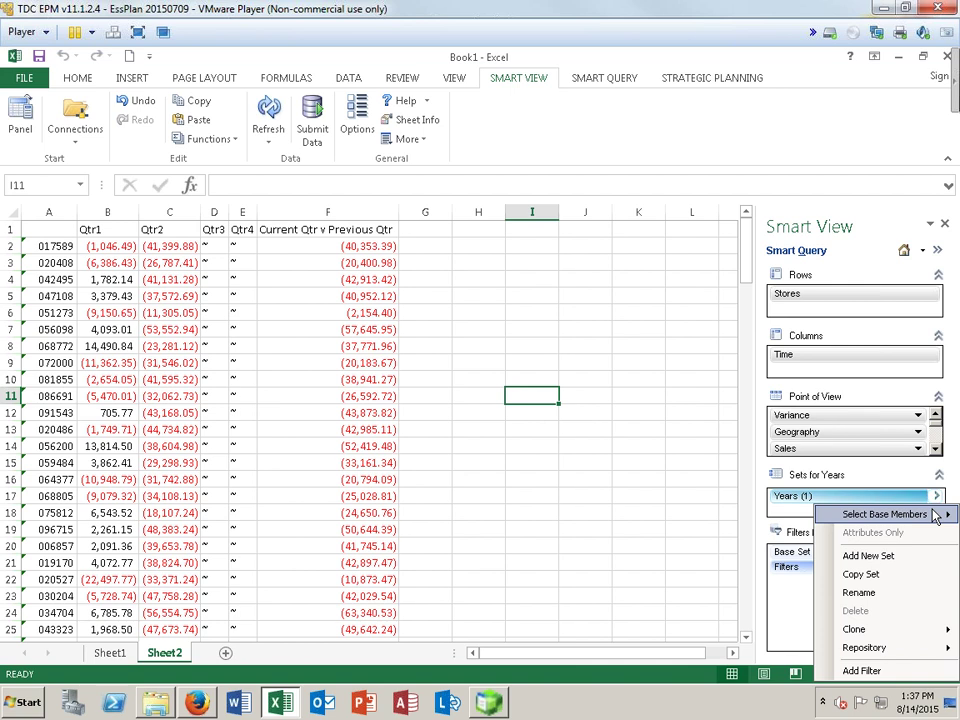
{"action": "left_click", "coordinate": [862, 671]}
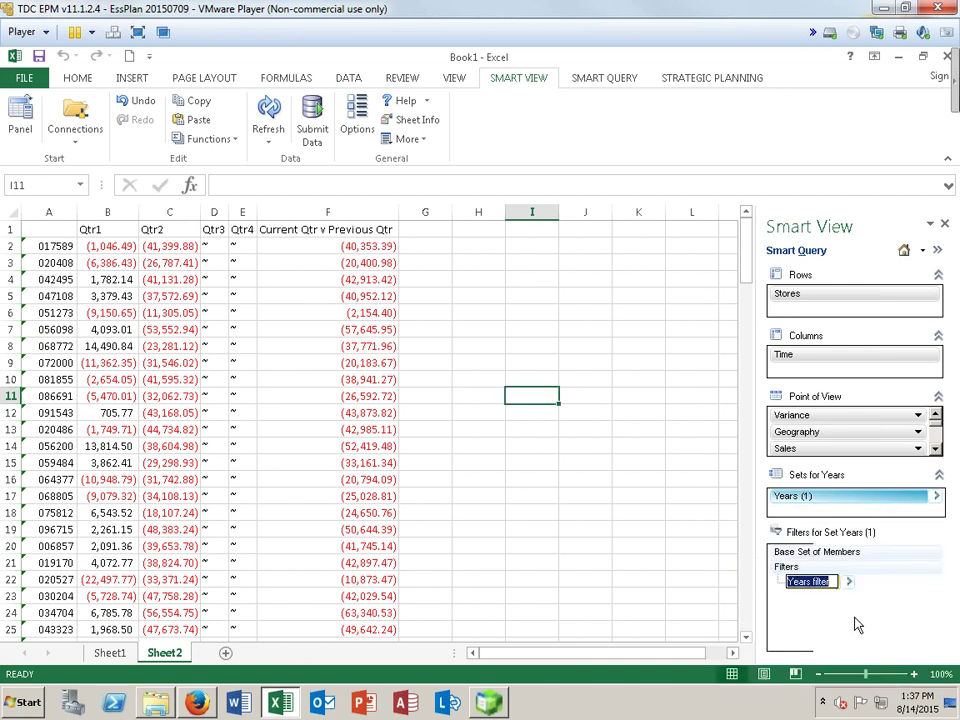
{"action": "left_click", "coordinate": [850, 583]}
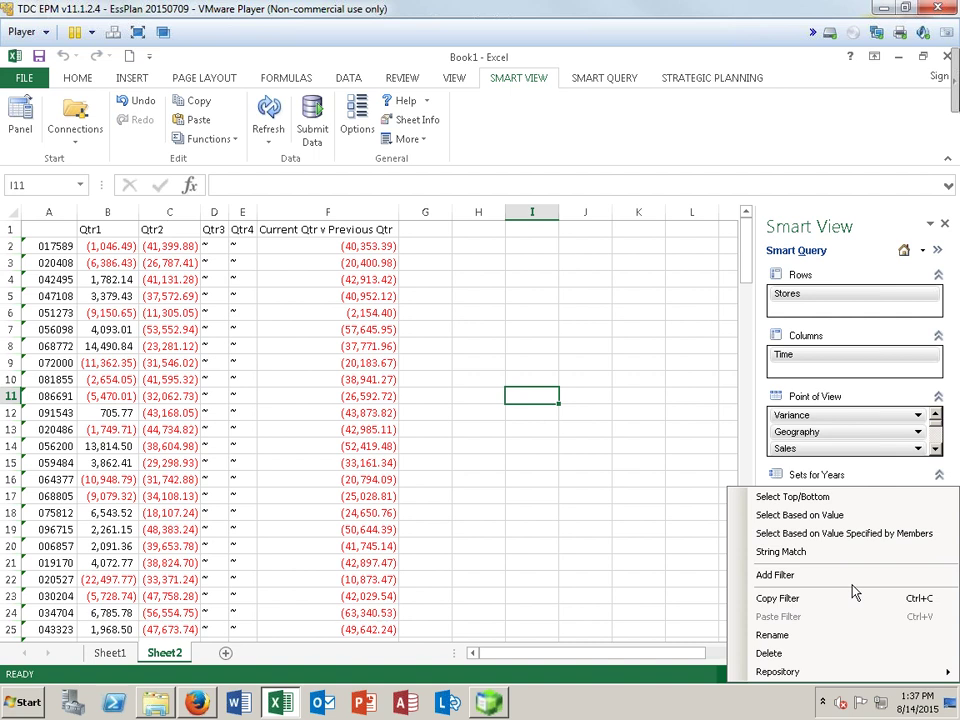
{"action": "left_click", "coordinate": [827, 518]}
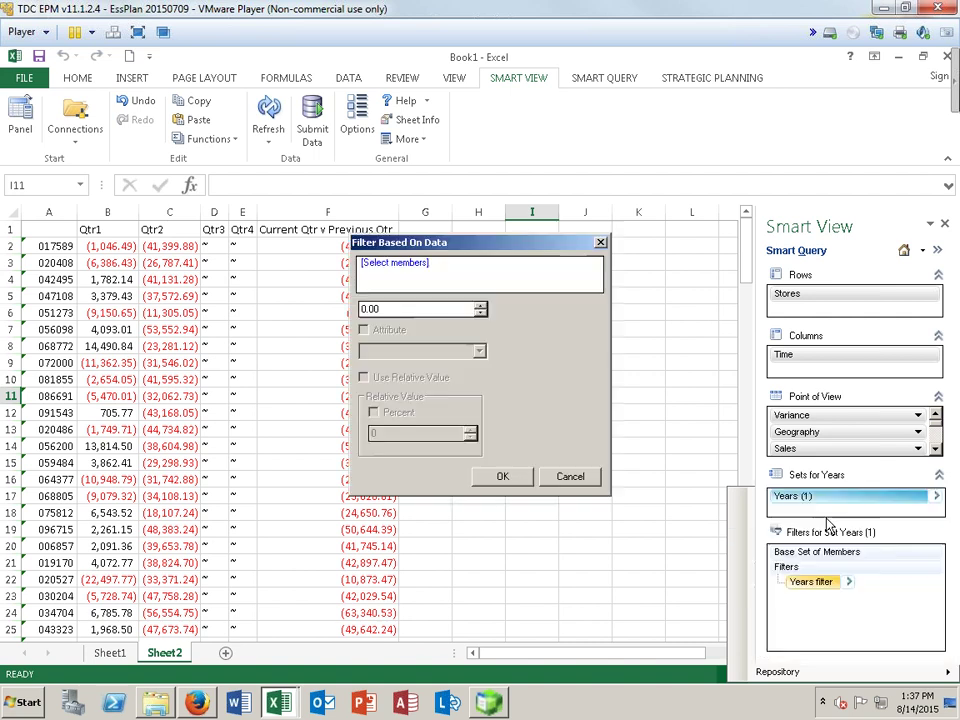
{"action": "left_click", "coordinate": [404, 264]}
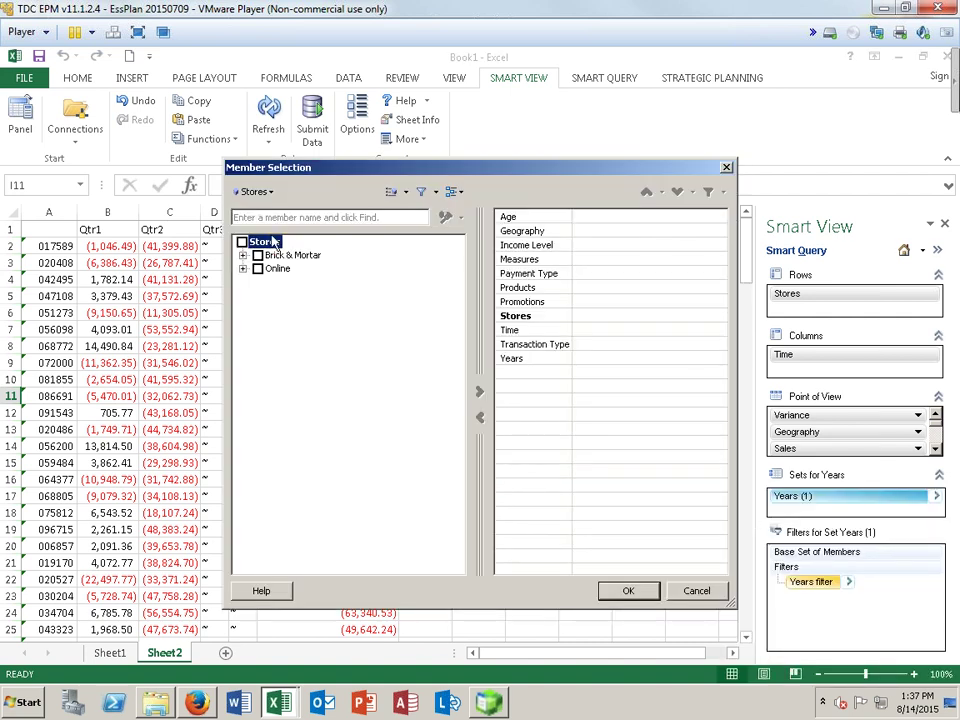
{"action": "left_click", "coordinate": [271, 192]}
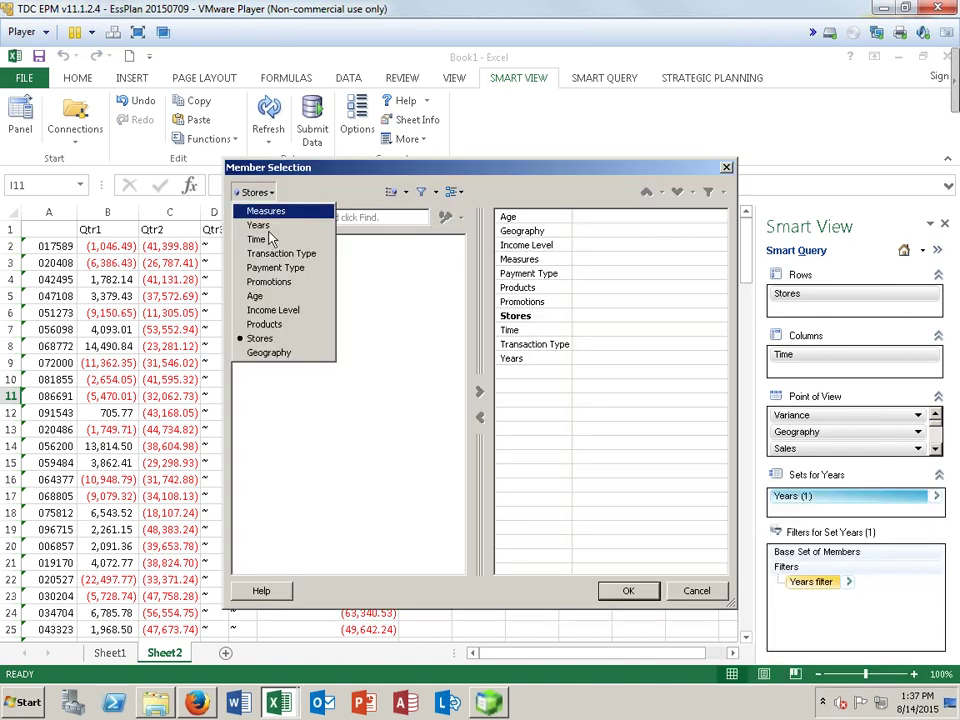
{"action": "left_click", "coordinate": [269, 241]}
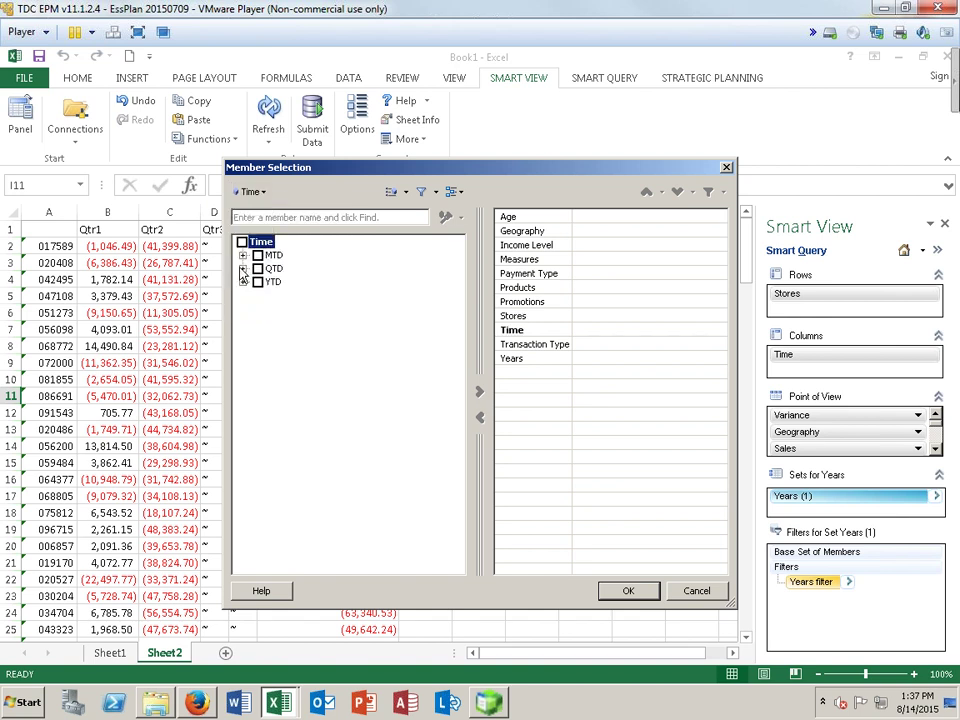
{"action": "left_click", "coordinate": [242, 255]}
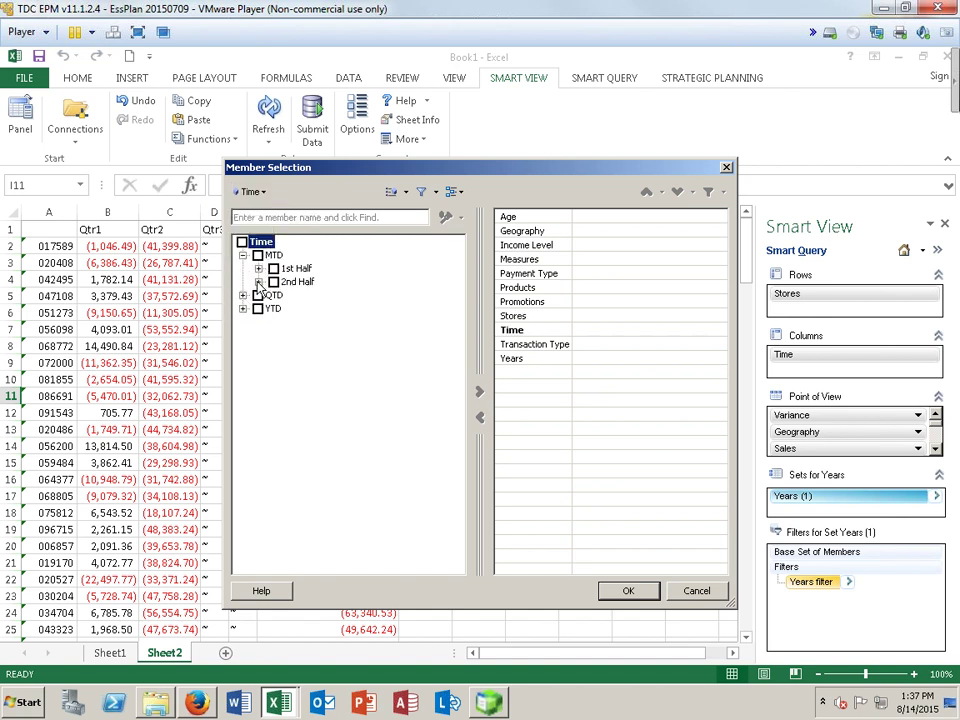
{"action": "left_click", "coordinate": [258, 268]}
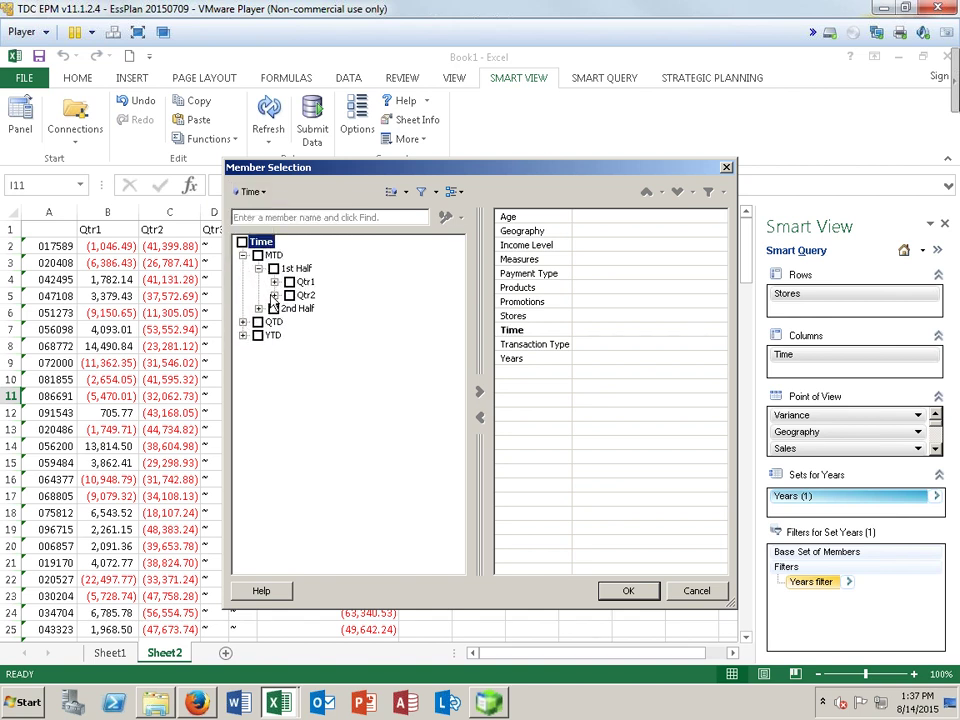
{"action": "left_click", "coordinate": [289, 295]}
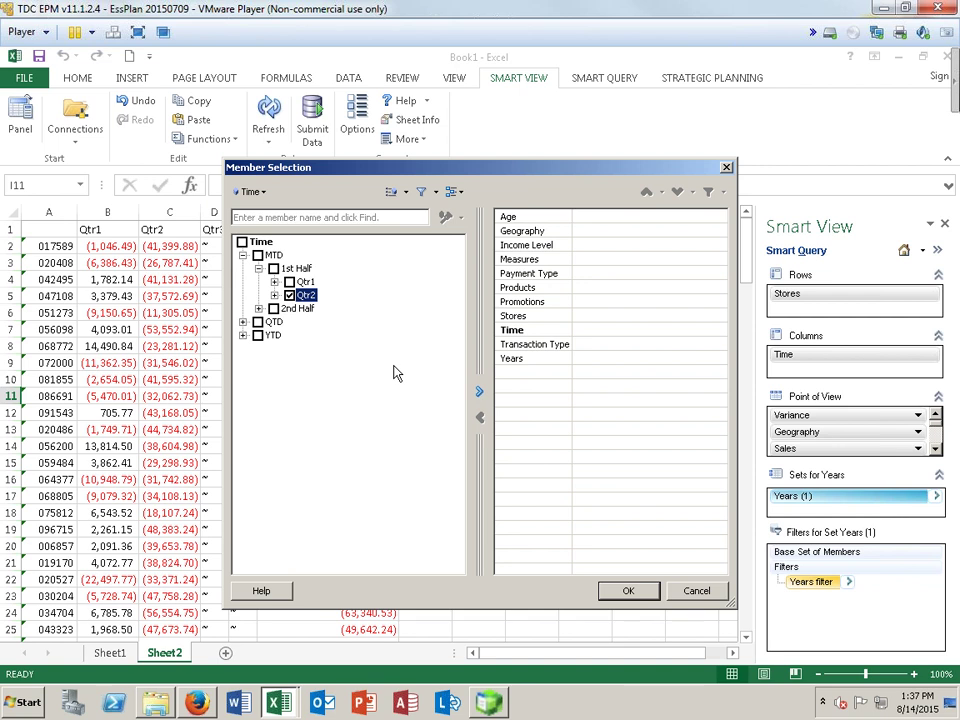
{"action": "left_click", "coordinate": [480, 391]}
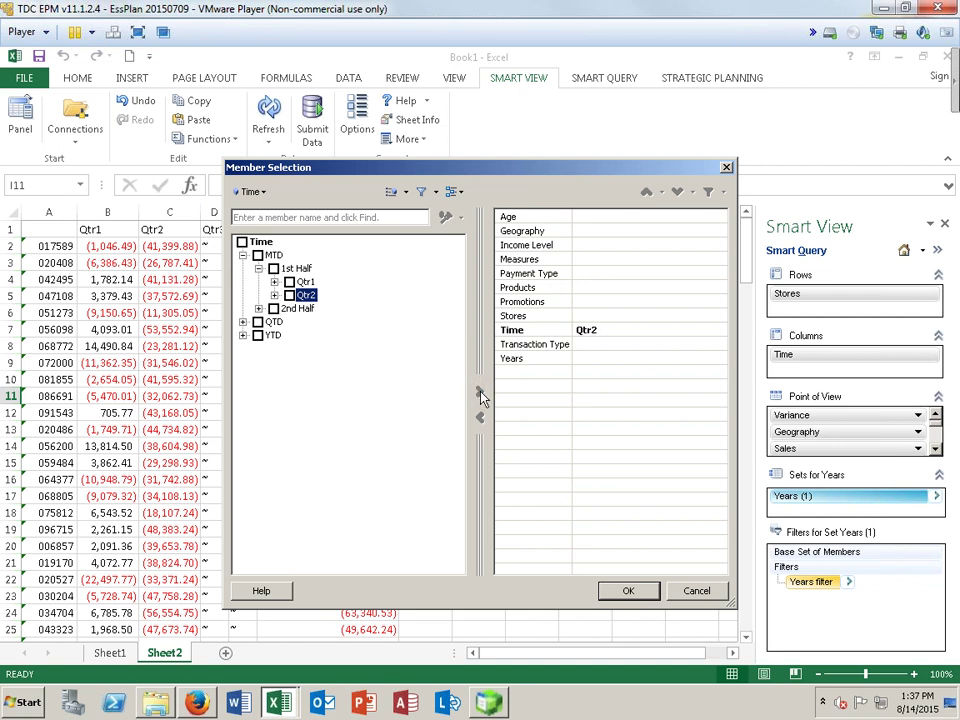
{"action": "left_click", "coordinate": [625, 591]}
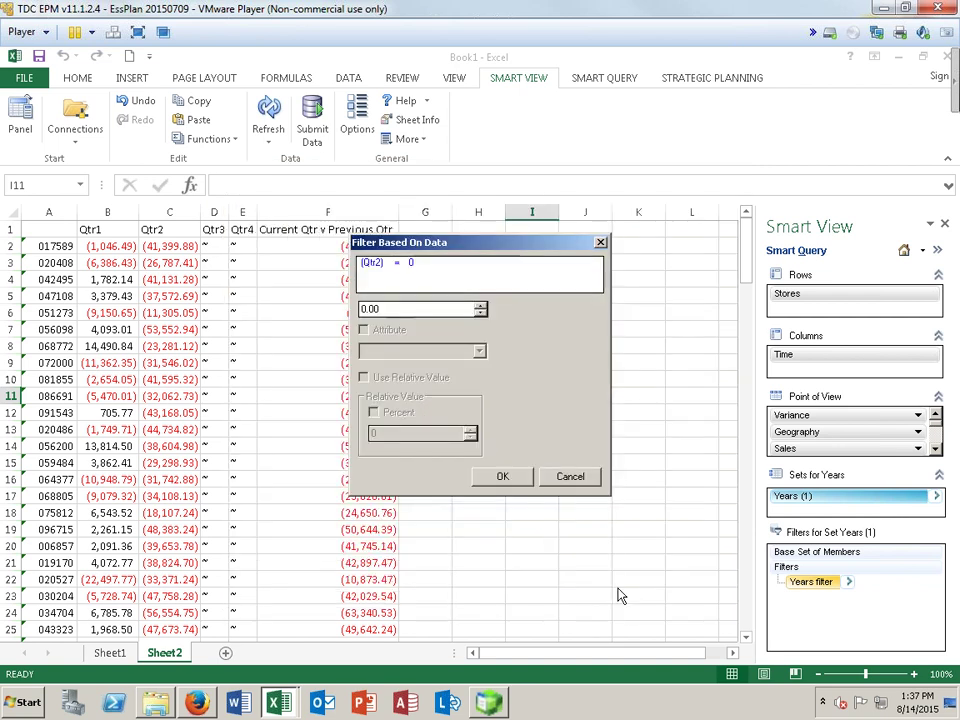
{"action": "left_click", "coordinate": [570, 478]}
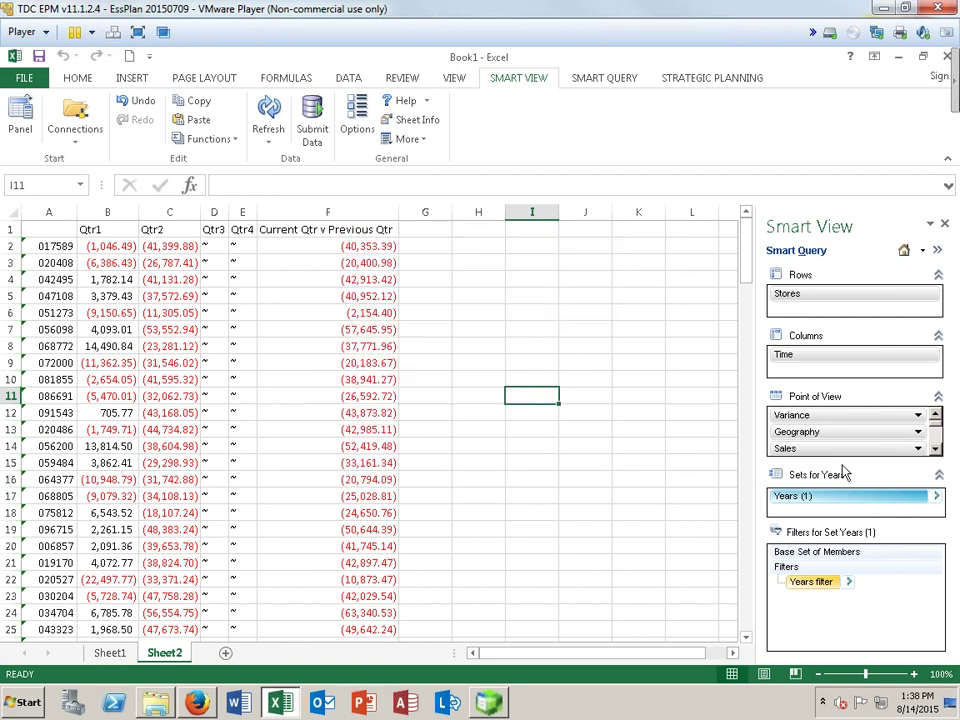
- Set the Years member in the point of view to Current Year
{"action": "left_click", "coordinate": [918, 416]}
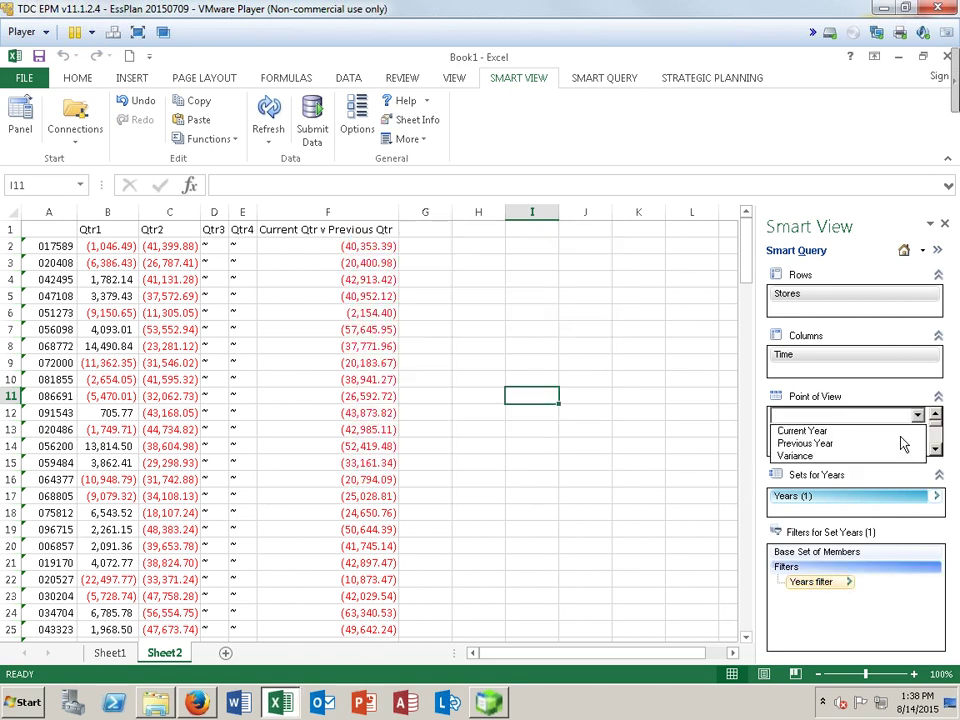
{"action": "left_click", "coordinate": [805, 430]}
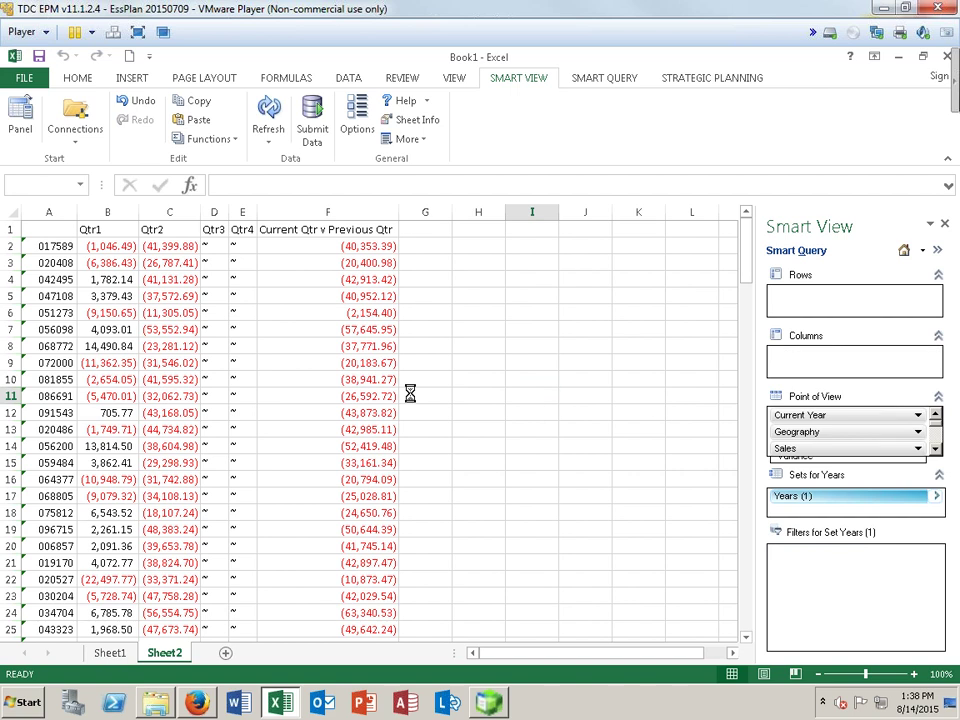
- Add a filter to the Stores (1) set of the row dimension
{"action": "left_click", "coordinate": [892, 306]}
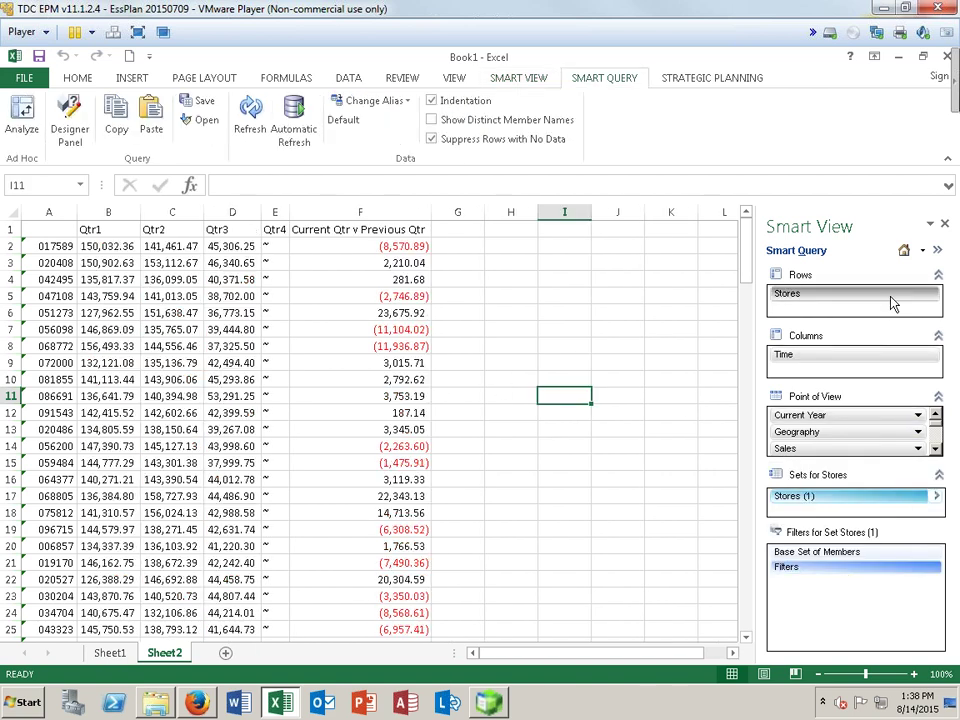
{"action": "right_click", "coordinate": [932, 497]}
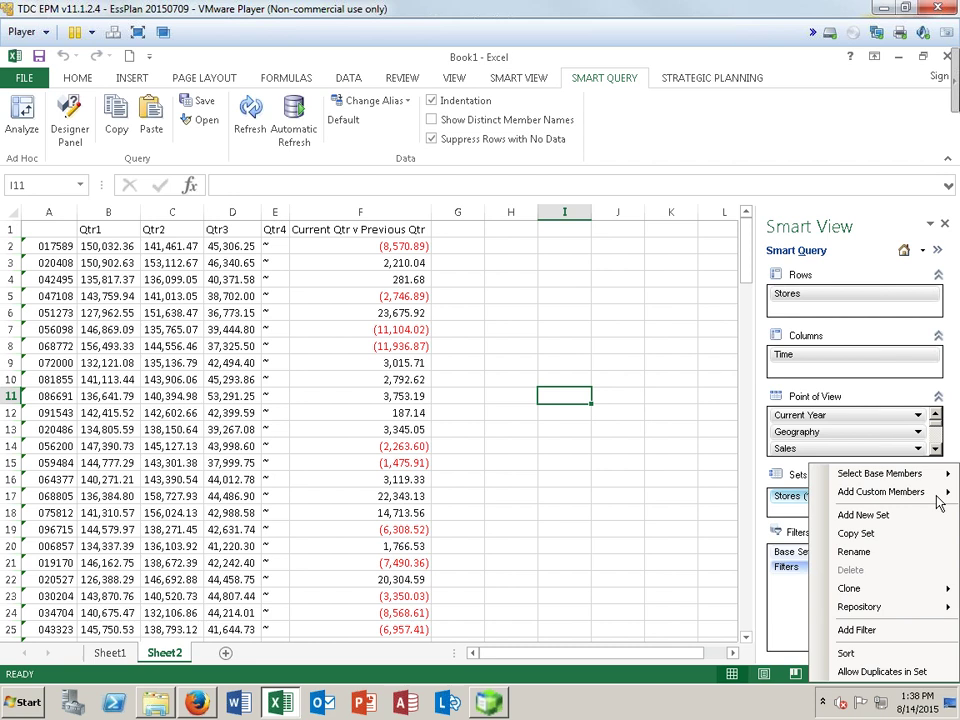
{"action": "left_click", "coordinate": [782, 500]}
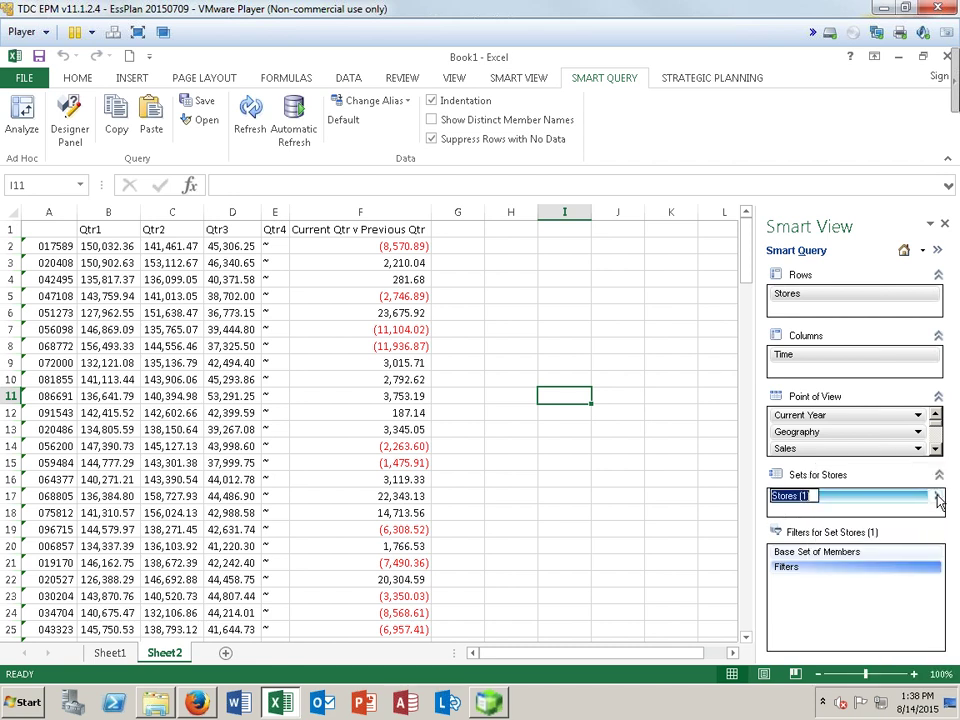
{"action": "right_click", "coordinate": [936, 500]}
{"action": "mouse_move", "coordinate": [906, 592]}
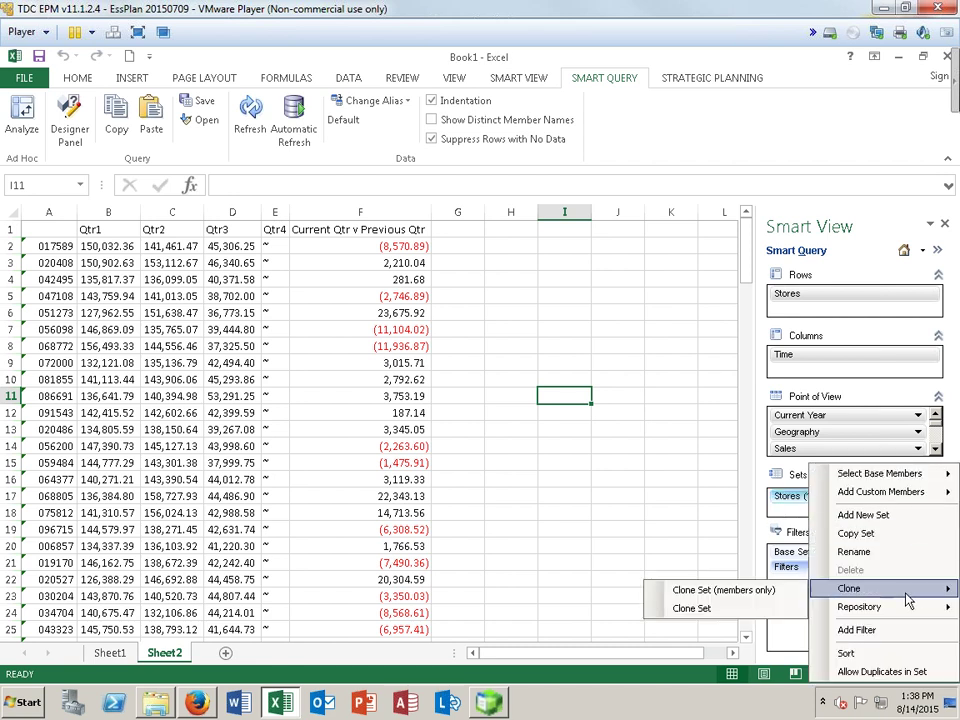
{"action": "left_click", "coordinate": [857, 630]}
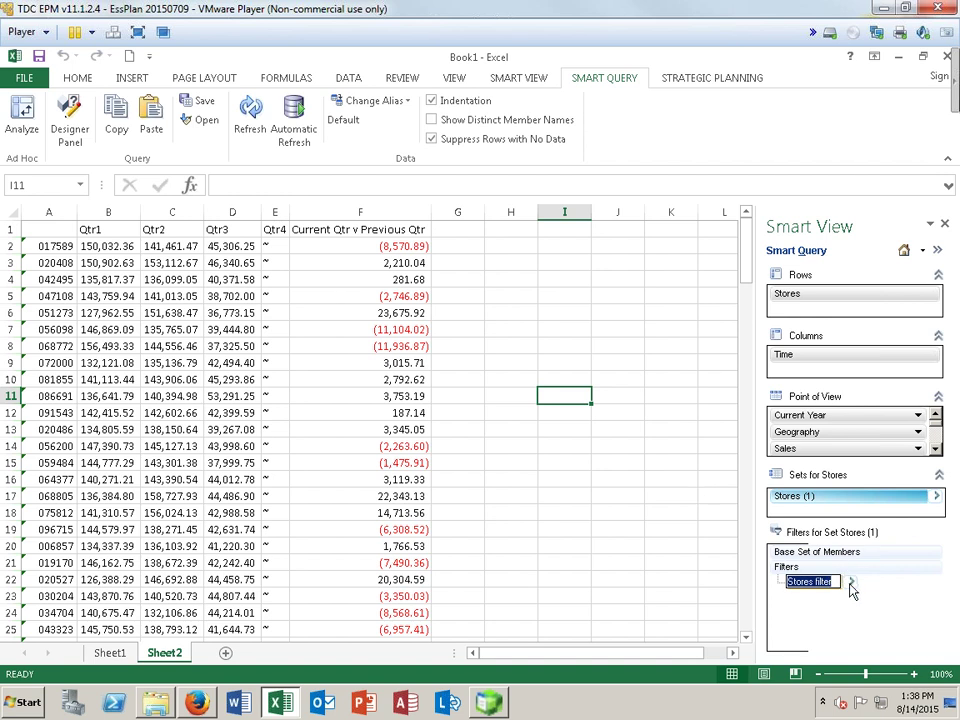
{"action": "right_click", "coordinate": [850, 590]}
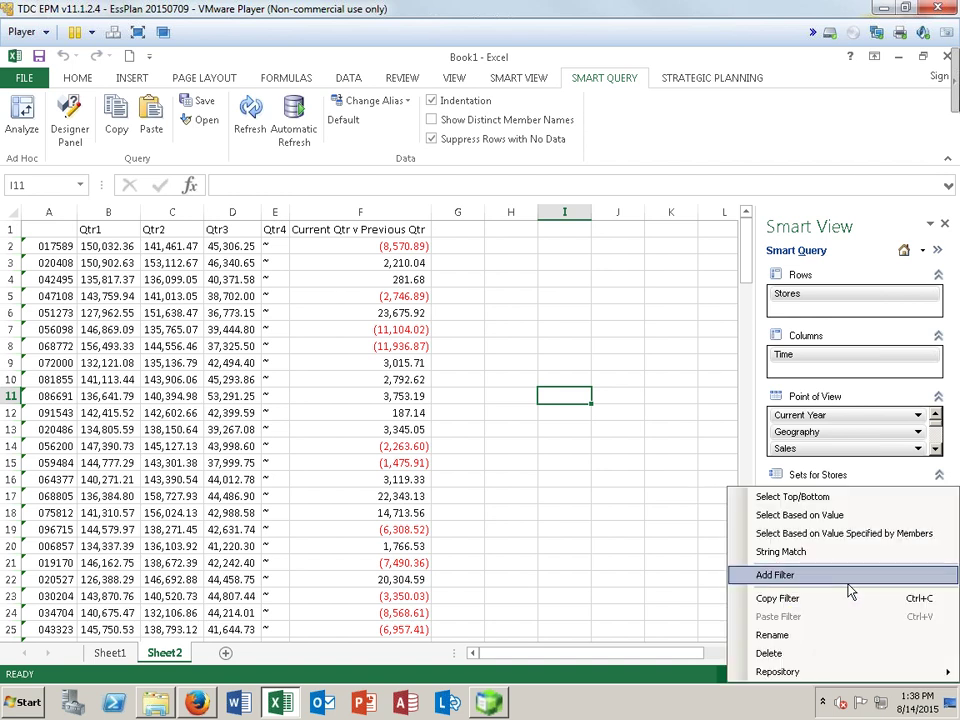
{"action": "left_click", "coordinate": [648, 548]}
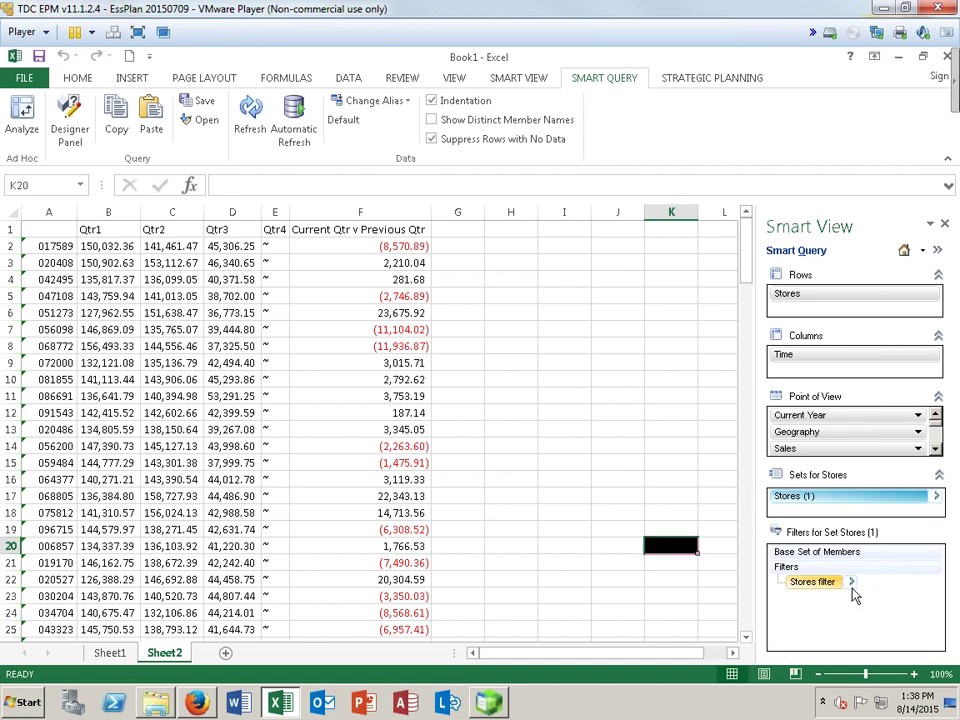
{"action": "left_click", "coordinate": [851, 582]}
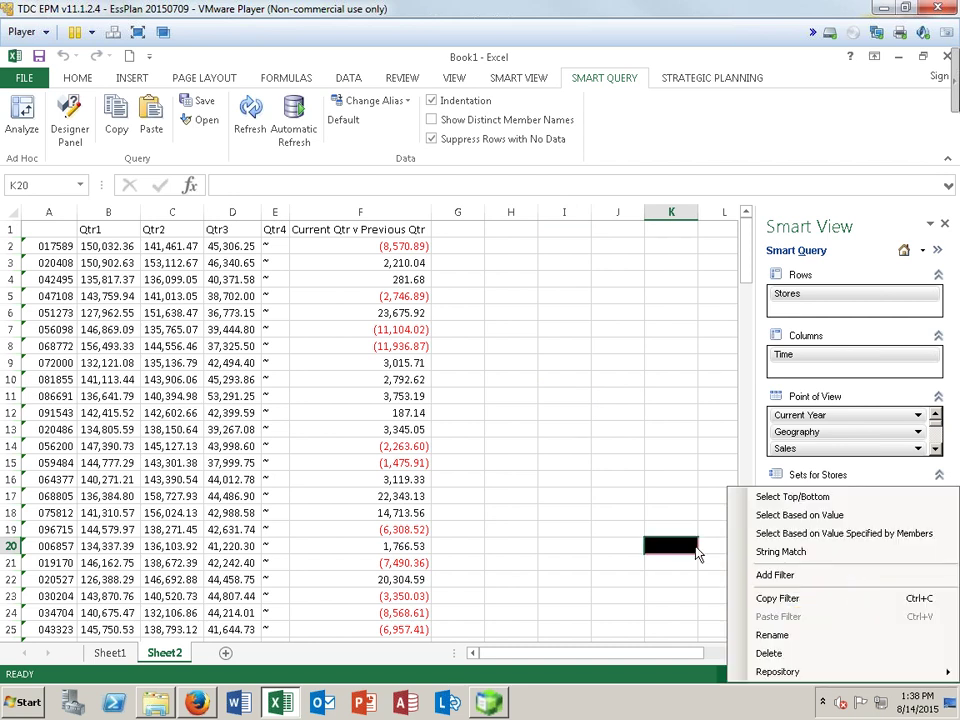
{"action": "left_click", "coordinate": [582, 498]}
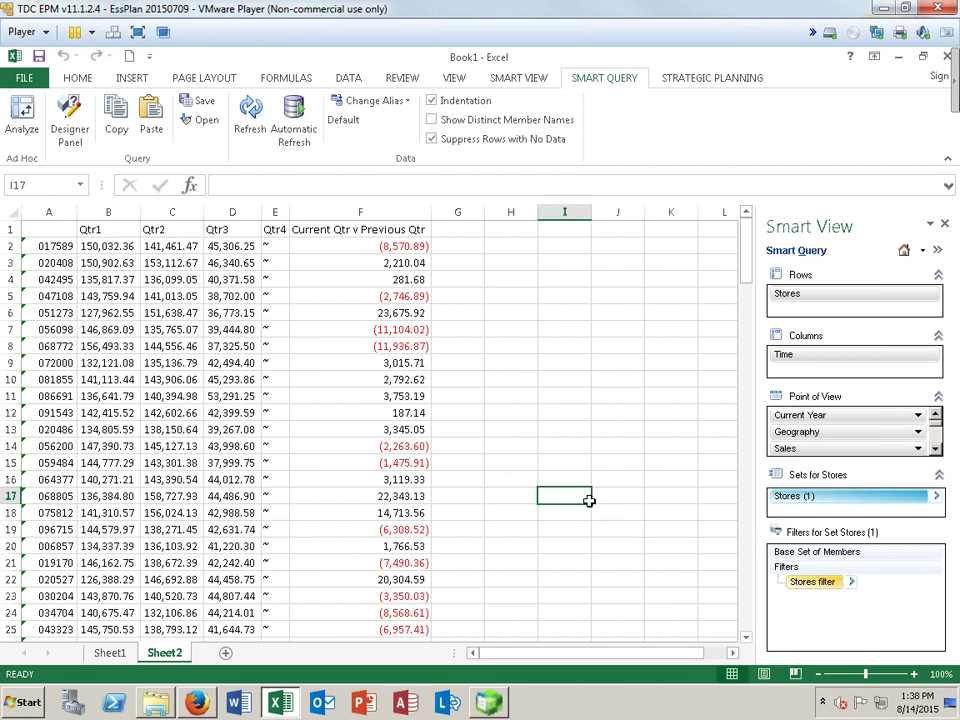
{"action": "left_click", "coordinate": [938, 503]}
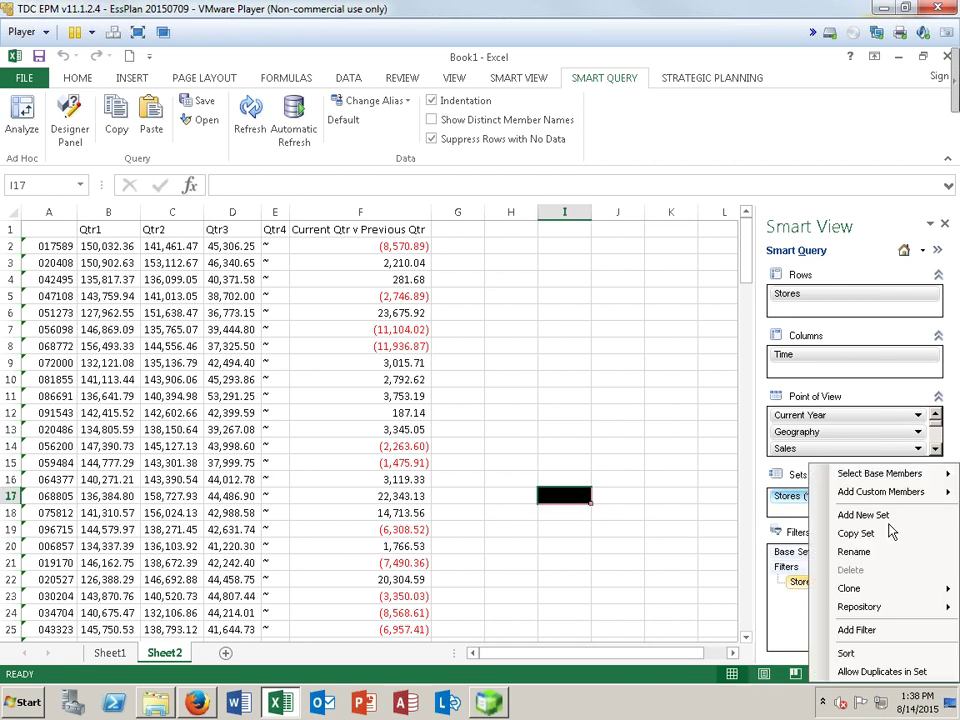
{"action": "left_click", "coordinate": [796, 587]}
- Base the Stores filter on value and choose Qtr2 from the Time dimension, under MTD and 1st Half, as its member
{"action": "left_click", "coordinate": [793, 585]}
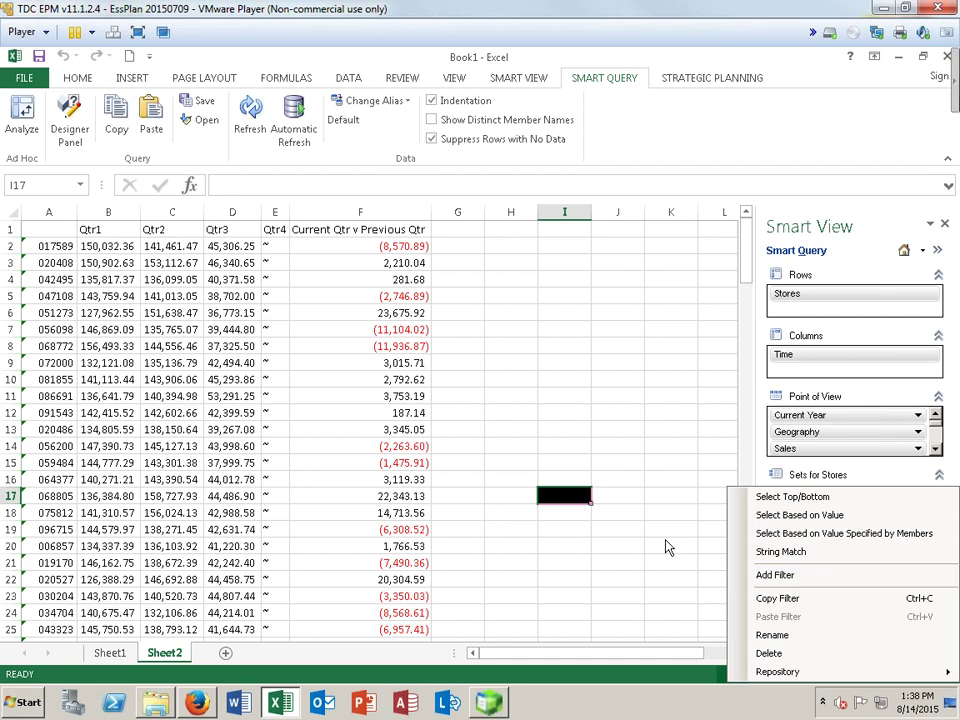
{"action": "left_click", "coordinate": [790, 533]}
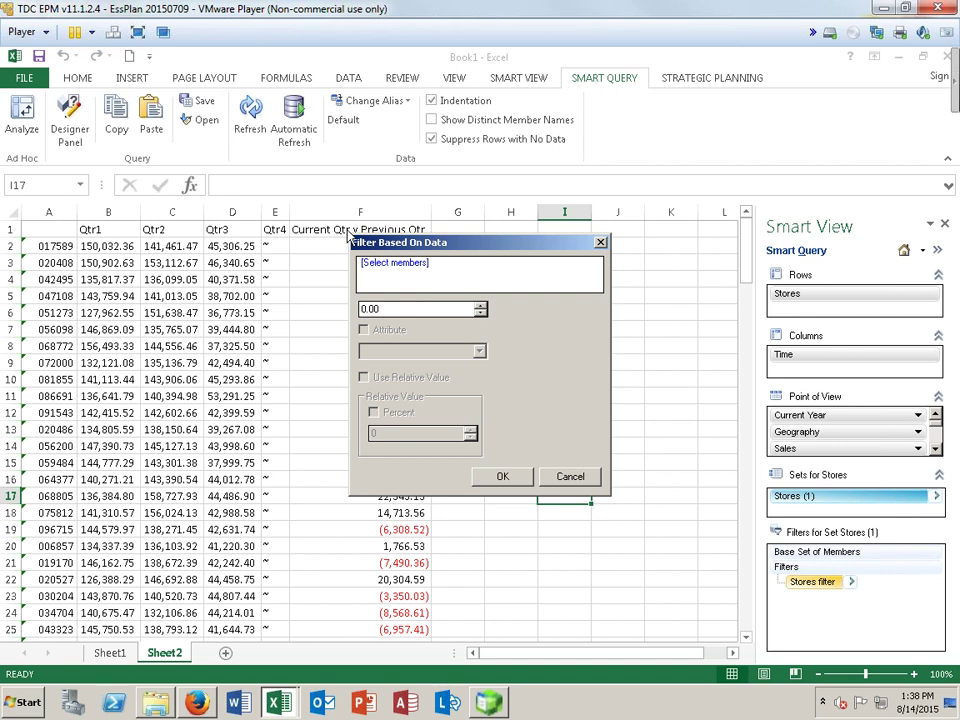
{"action": "left_click", "coordinate": [392, 264]}
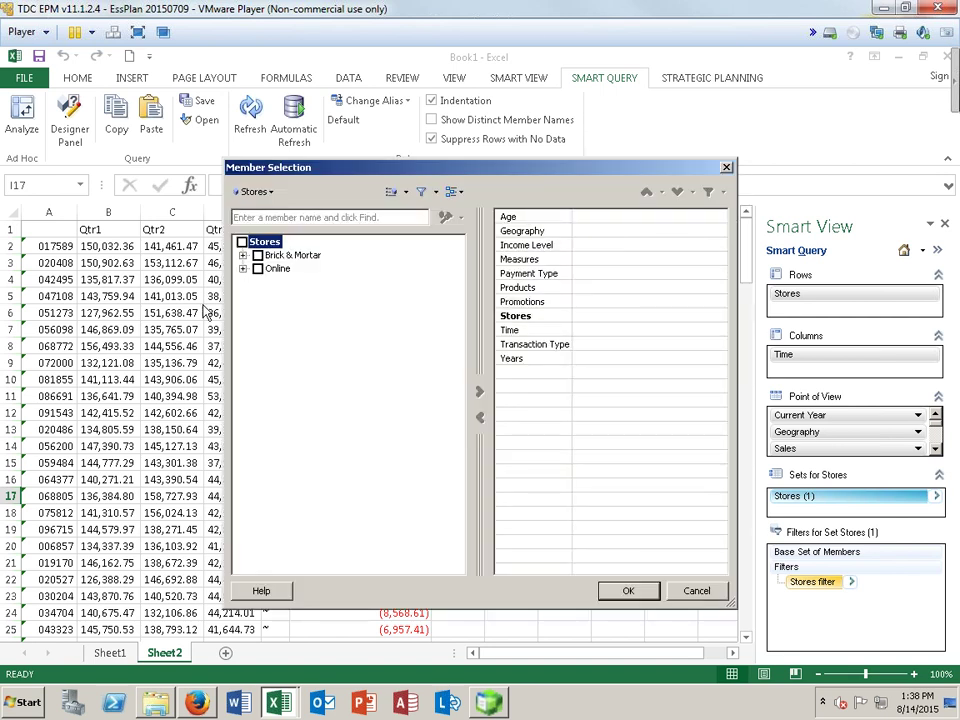
{"action": "left_click", "coordinate": [250, 192]}
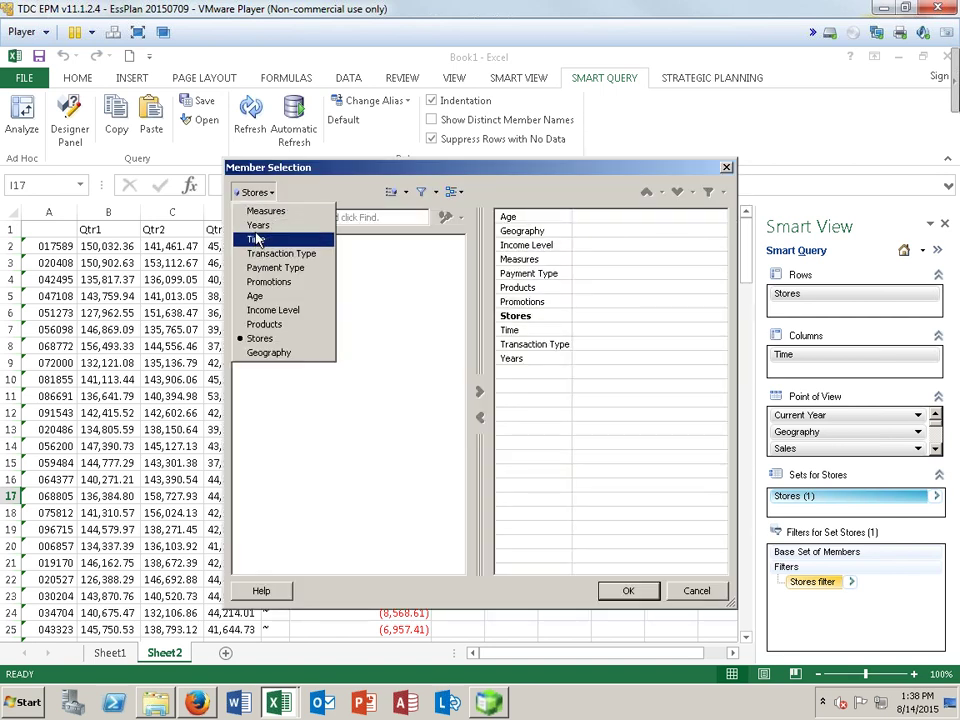
{"action": "left_click", "coordinate": [257, 239]}
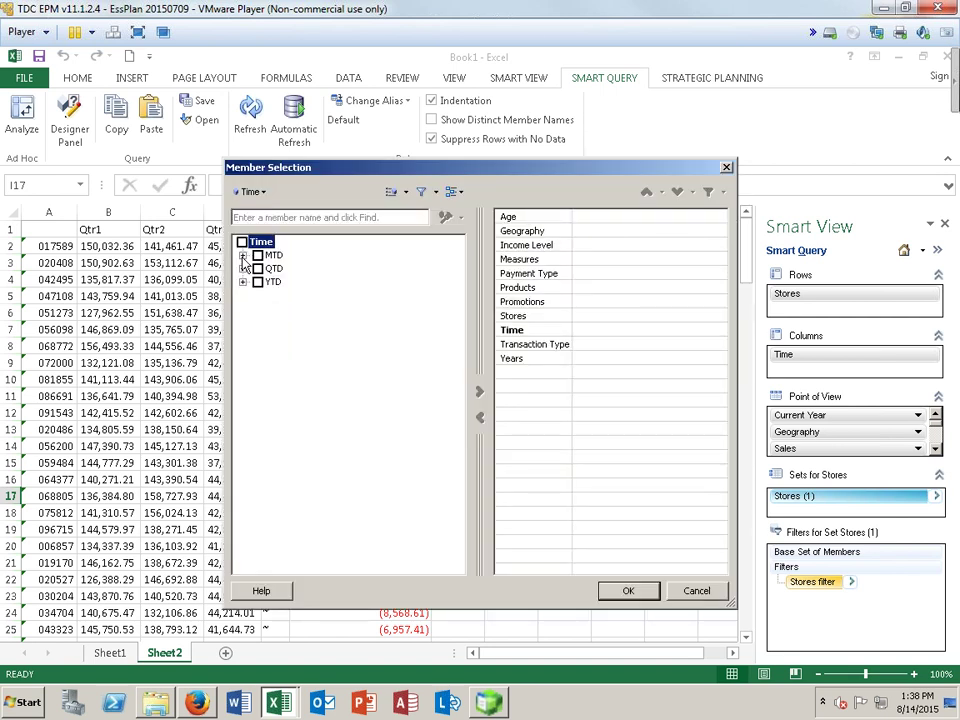
{"action": "left_click", "coordinate": [243, 255]}
{"action": "left_click", "coordinate": [258, 268]}
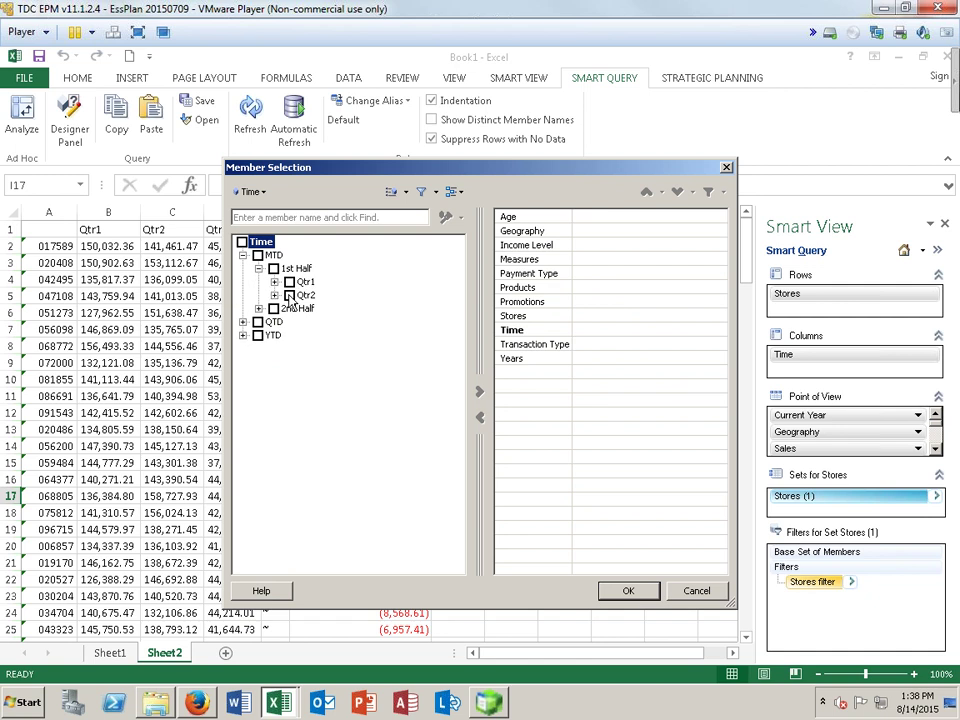
{"action": "left_click", "coordinate": [289, 295]}
{"action": "left_click", "coordinate": [480, 393]}
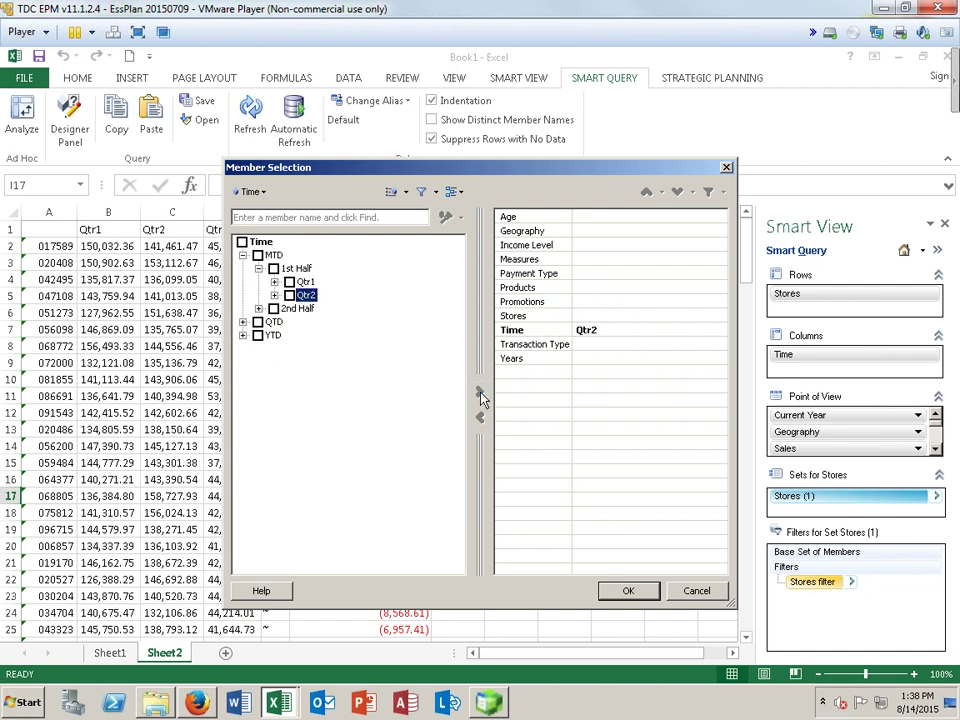
{"action": "left_click", "coordinate": [628, 591]}
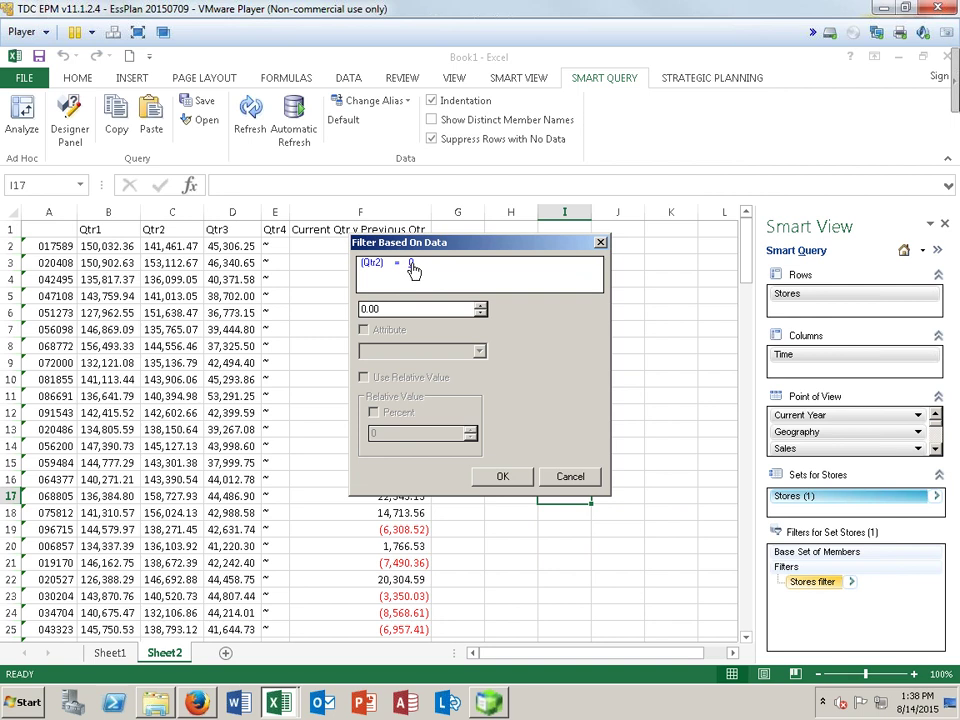
- Set the filter condition to Qtr2 greater than 150,000 and apply it
{"action": "left_click", "coordinate": [412, 309]}
{"action": "key", "text": "BackSpace"}
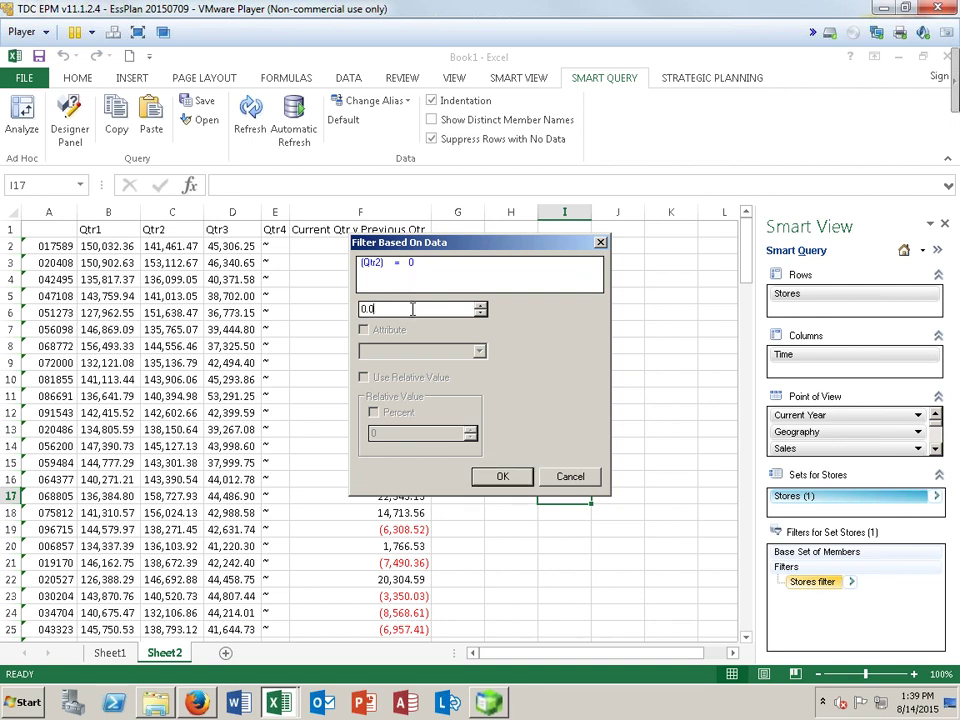
{"action": "key", "text": "BackSpace"}
{"action": "key", "text": "BackSpace"}
{"action": "key", "text": "BackSpace"}
{"action": "type", "text": "150"}
{"action": "type", "text": "000"}
{"action": "left_click", "coordinate": [397, 266]}
{"action": "left_click", "coordinate": [397, 265]}
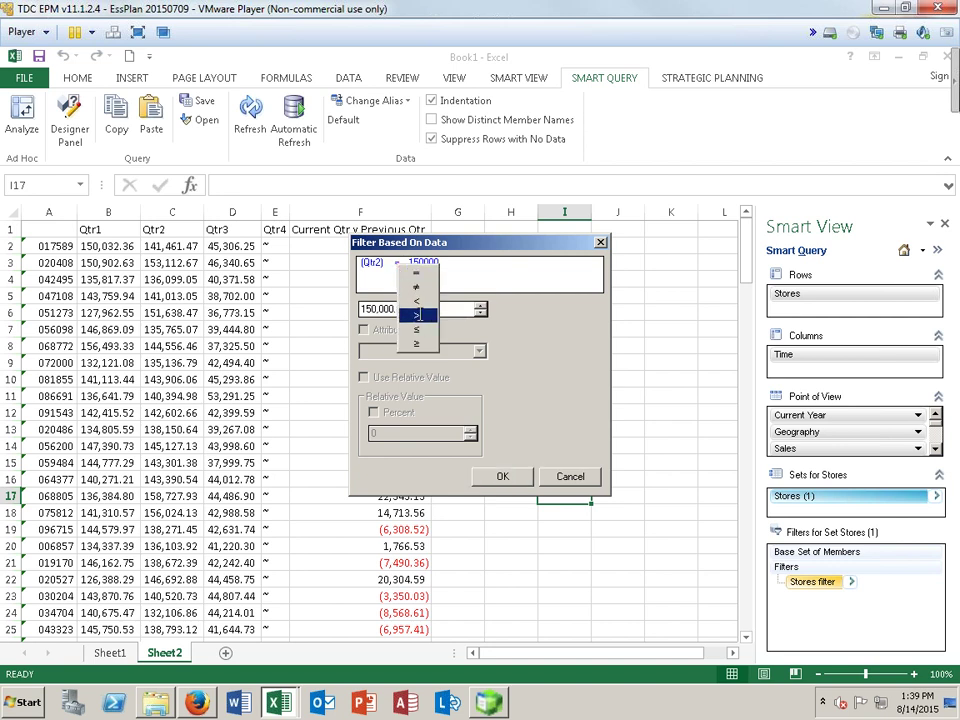
{"action": "left_click", "coordinate": [416, 311]}
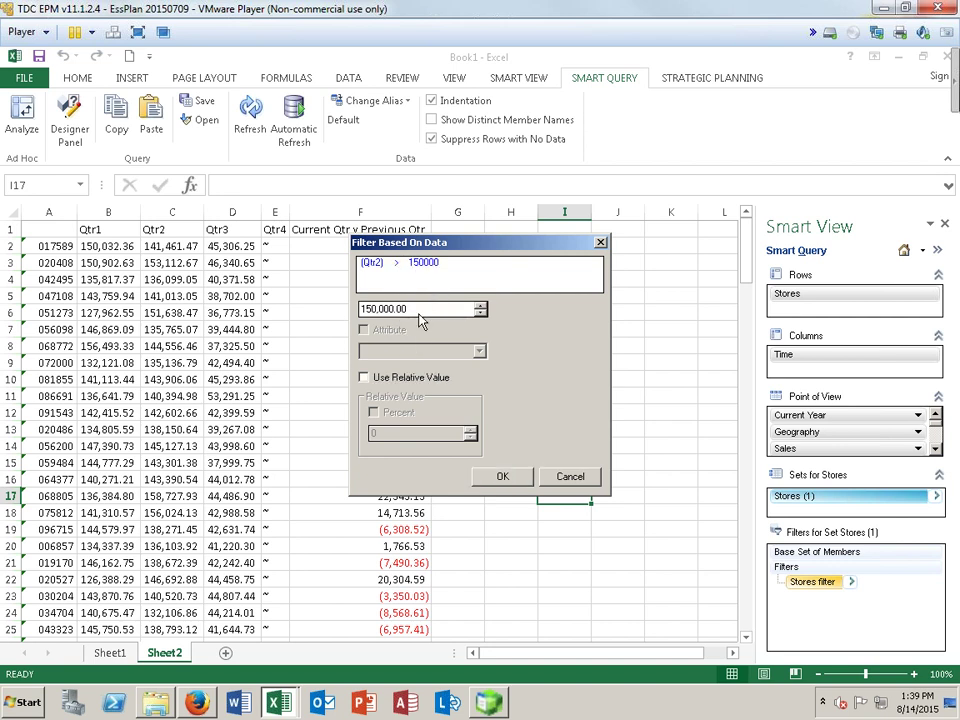
{"action": "left_click", "coordinate": [501, 476]}
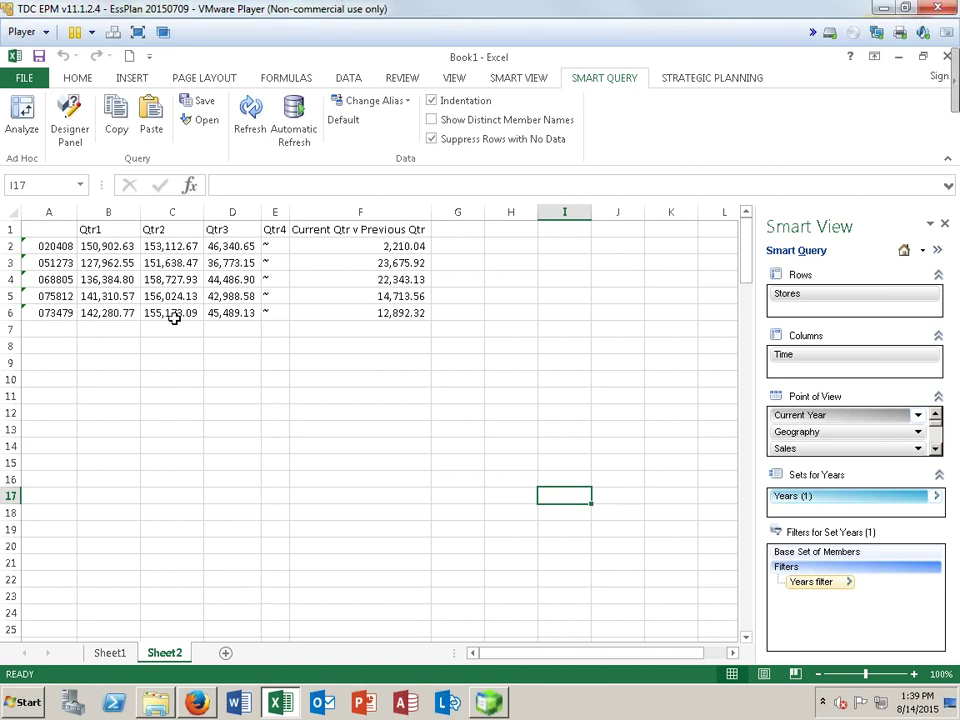
- Delete the unused Years filter from the Years (1) set
{"action": "left_click", "coordinate": [850, 583]}
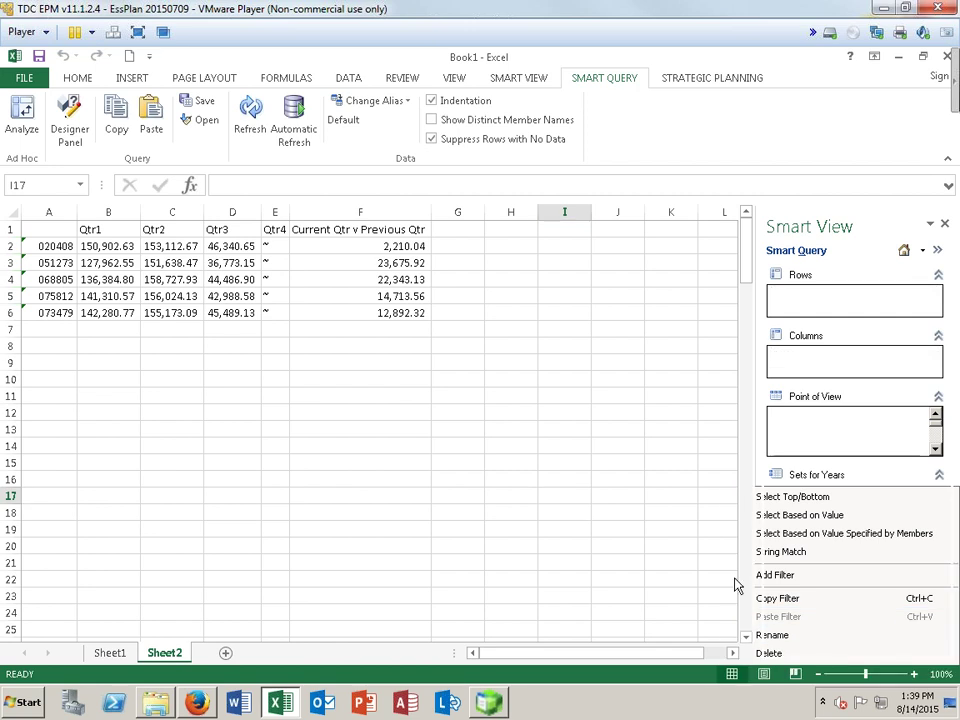
{"action": "left_click", "coordinate": [637, 521]}
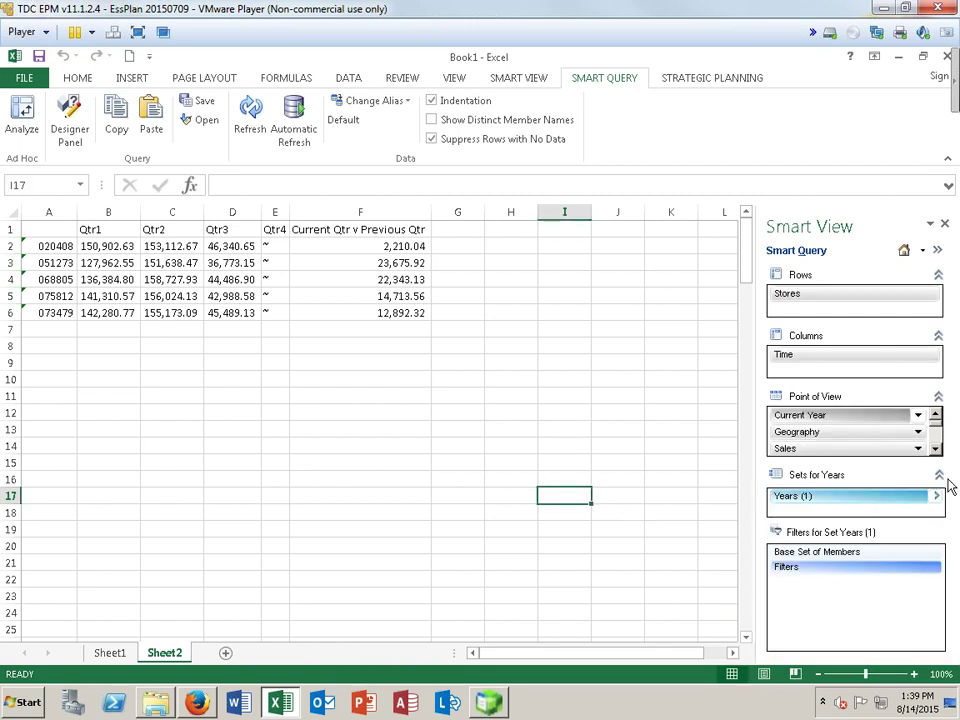
- Delete the Stores filter that selects members with Qtr2 above 150,000 from the Stores (1) set
{"action": "left_click", "coordinate": [858, 300]}
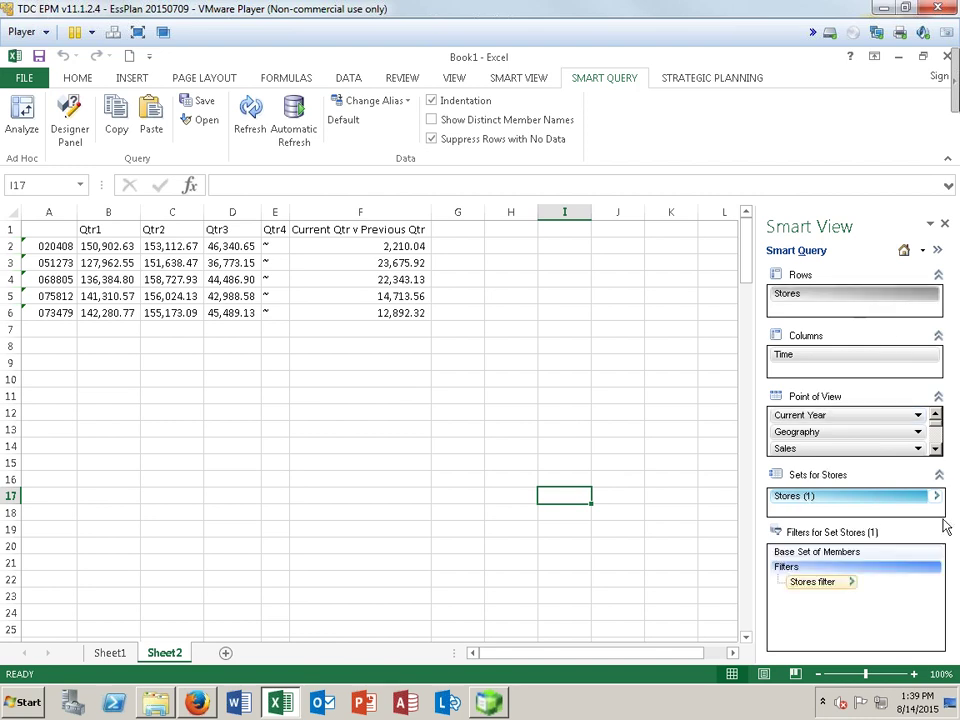
{"action": "right_click", "coordinate": [849, 585]}
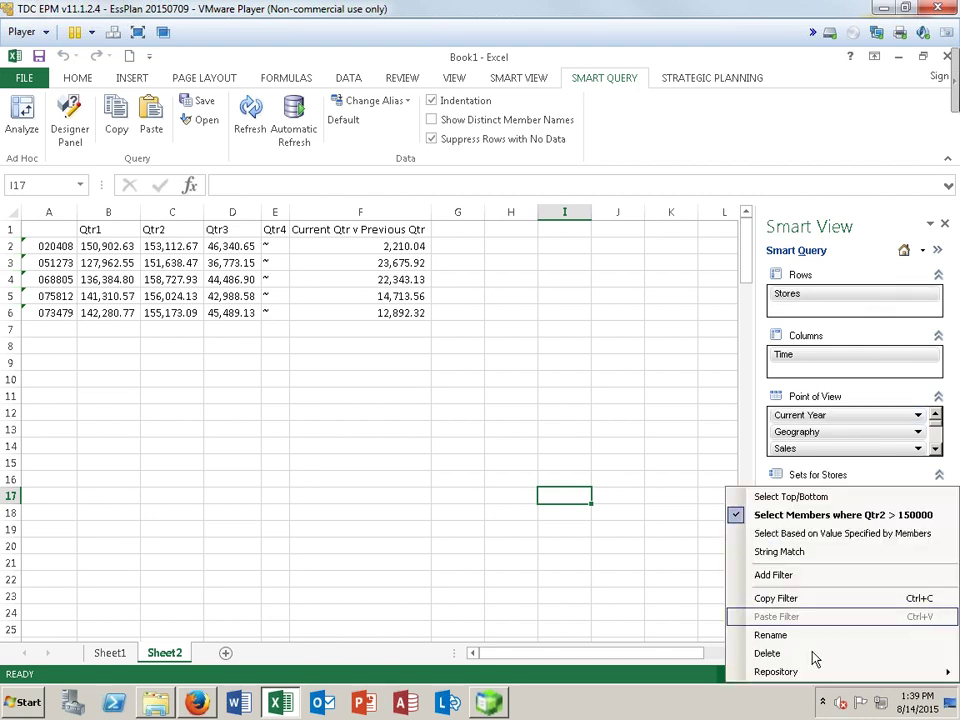
{"action": "left_click", "coordinate": [813, 655]}
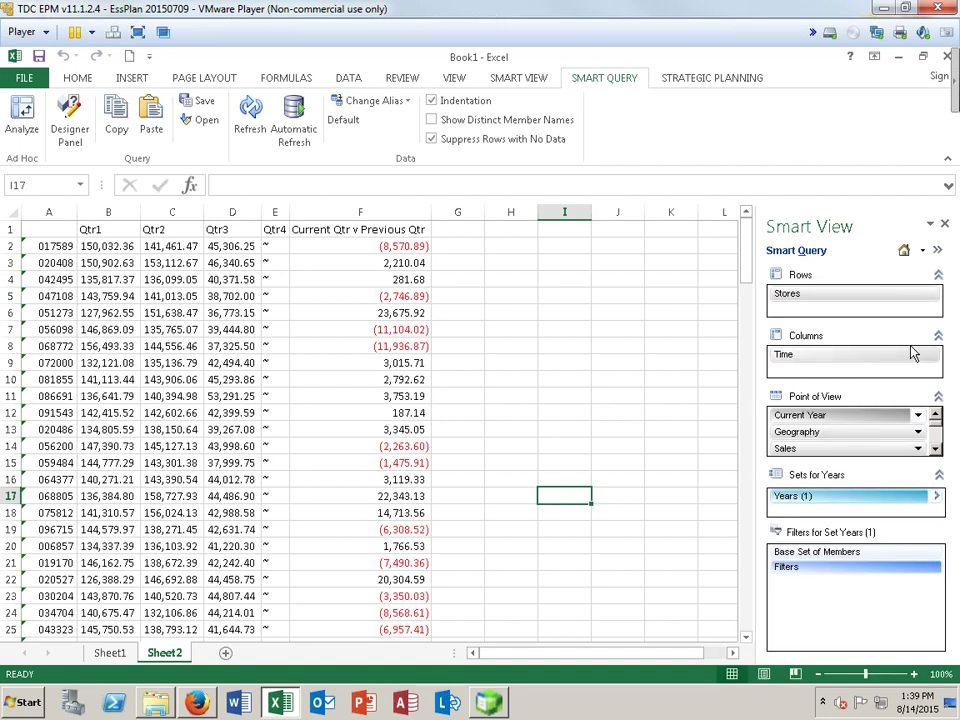
- Add a new filter to the Stores (1) set and base it on a value specified by members
{"action": "left_click", "coordinate": [902, 296]}
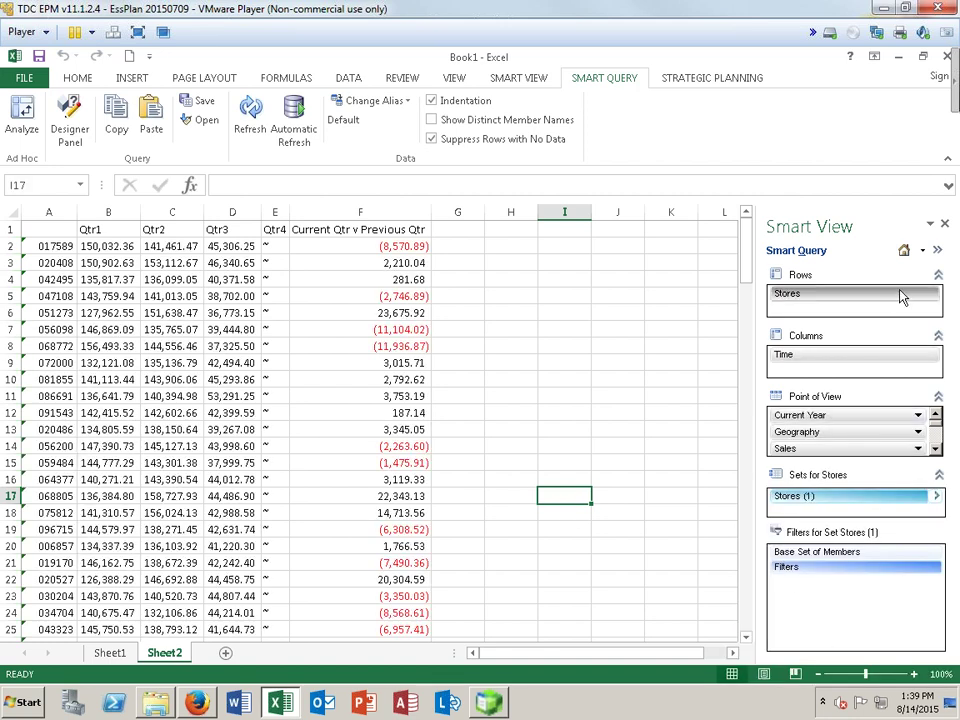
{"action": "left_click", "coordinate": [937, 497]}
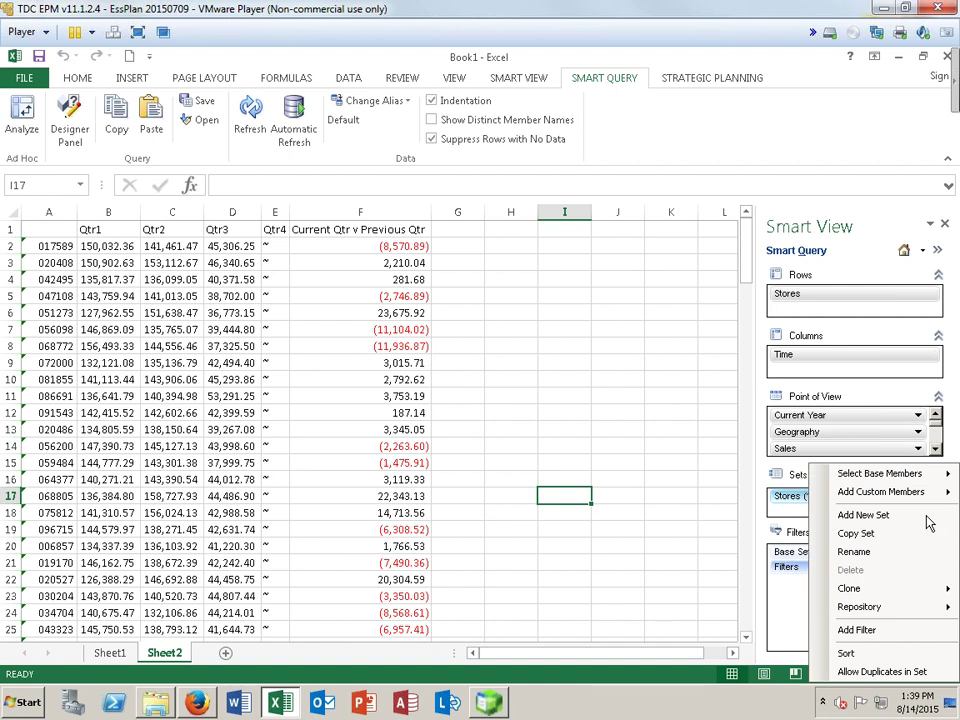
{"action": "left_click", "coordinate": [893, 632]}
{"action": "left_click", "coordinate": [852, 582]}
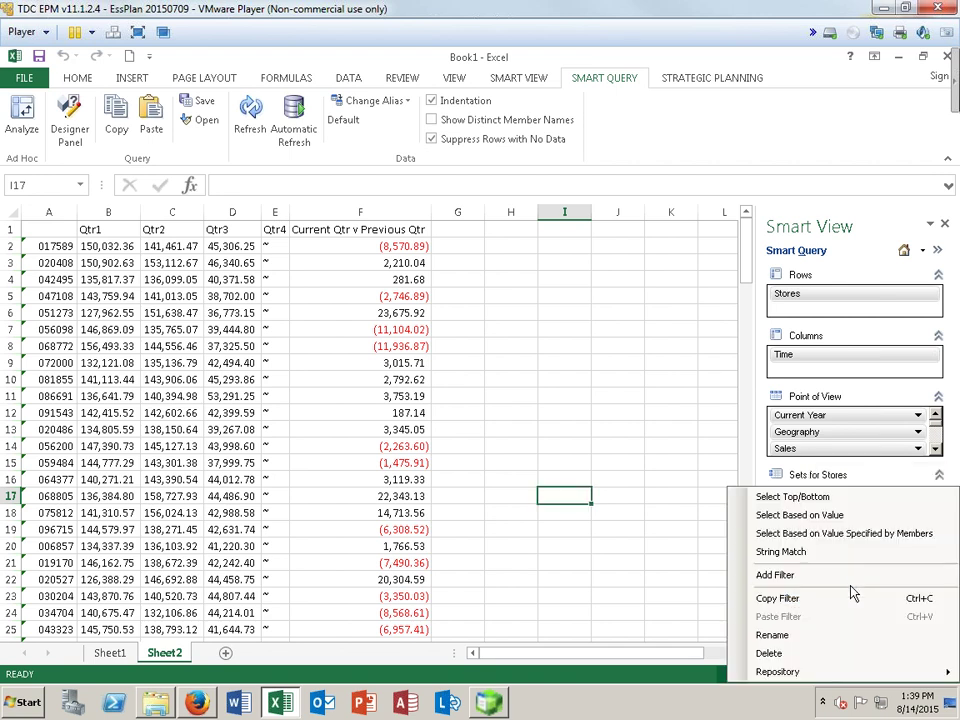
{"action": "left_click", "coordinate": [831, 535]}
- Choose Qtr2 from the Time dimension, under MTD and 1st Half, as the first member of the filter condition
{"action": "left_click", "coordinate": [396, 272]}
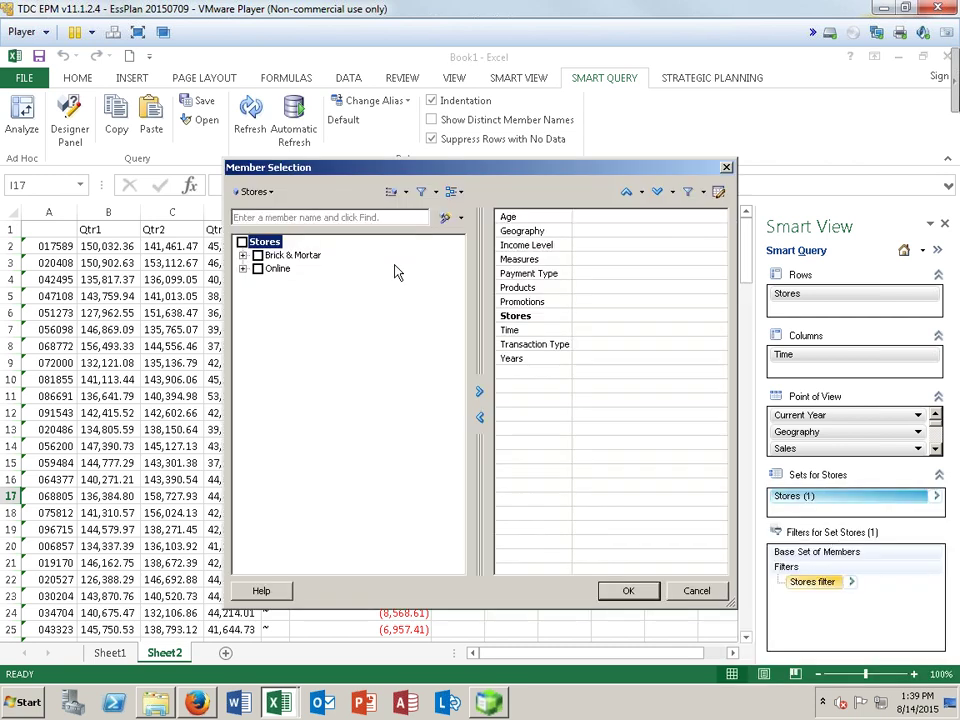
{"action": "left_click", "coordinate": [269, 194]}
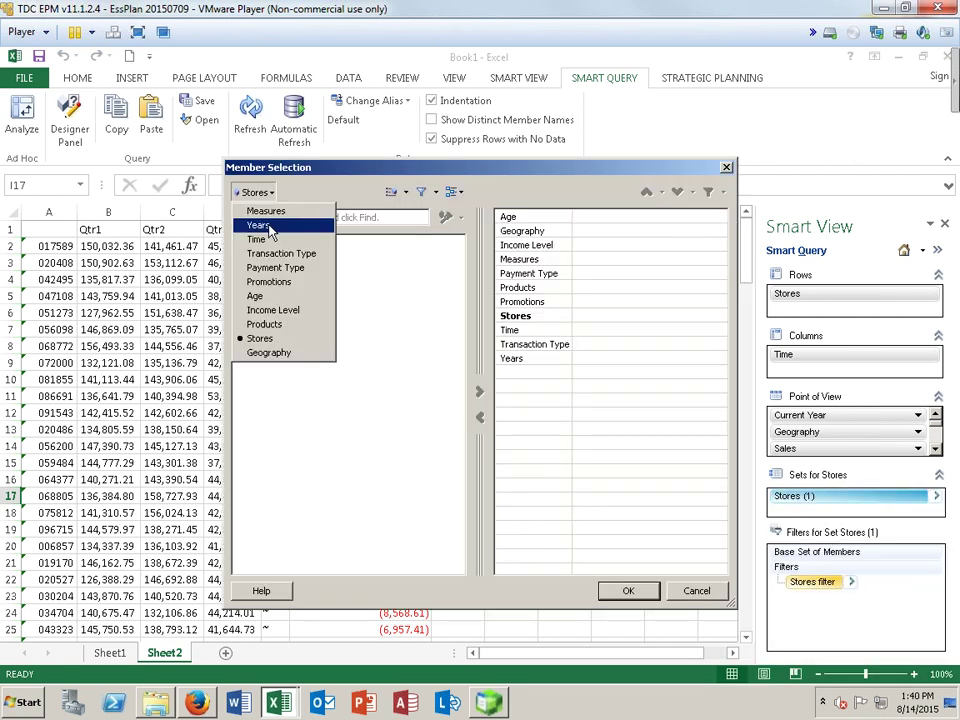
{"action": "left_click", "coordinate": [257, 239]}
{"action": "left_click", "coordinate": [243, 256]}
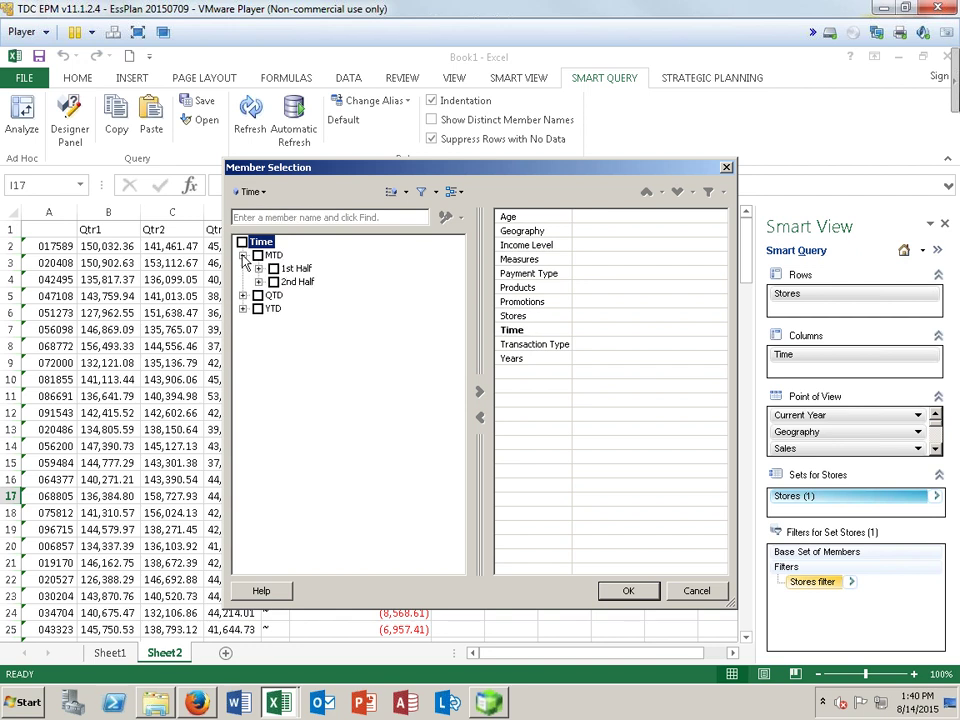
{"action": "left_click", "coordinate": [258, 268]}
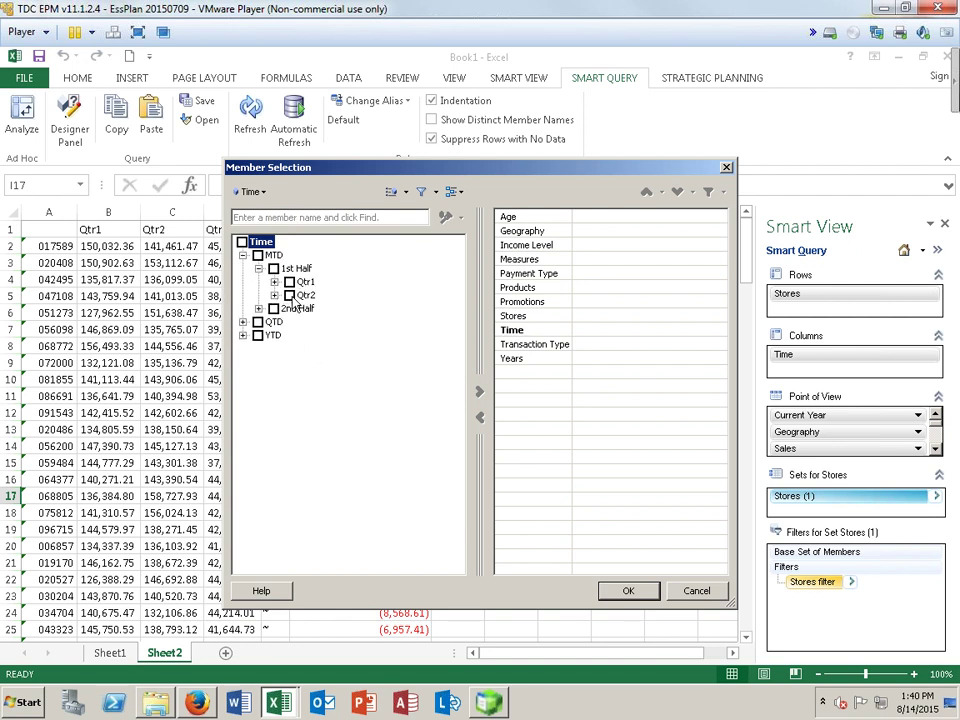
{"action": "left_click", "coordinate": [303, 295]}
{"action": "left_click", "coordinate": [479, 392]}
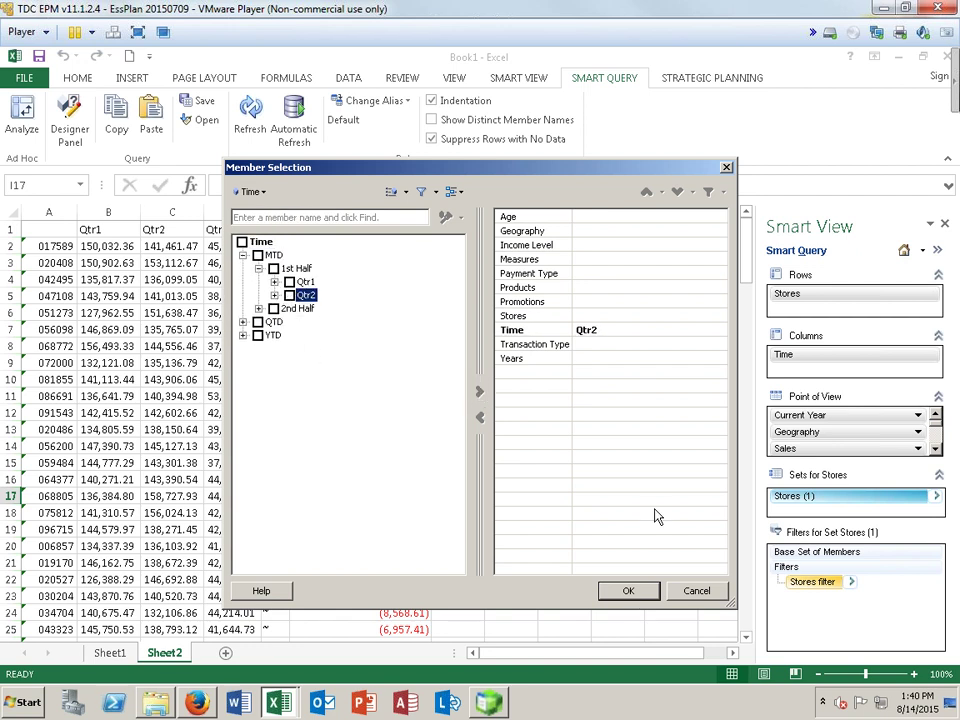
{"action": "left_click", "coordinate": [628, 590]}
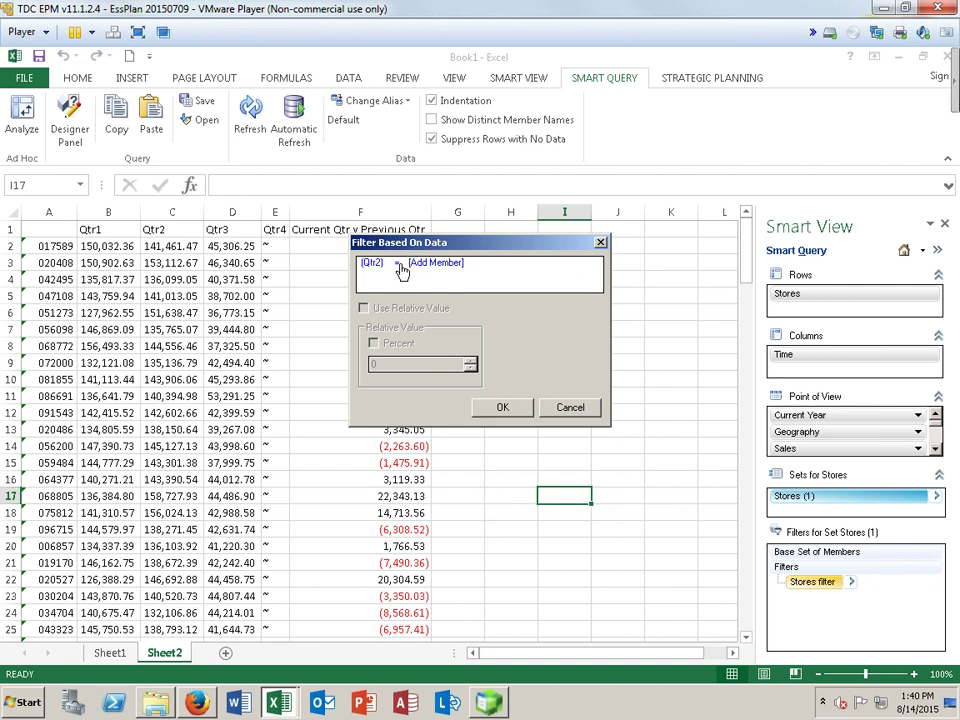
- Complete the condition as greater than Qtr1, taken from the Time dimension under MTD and 1st Half, and apply the filter
{"action": "left_click", "coordinate": [399, 266]}
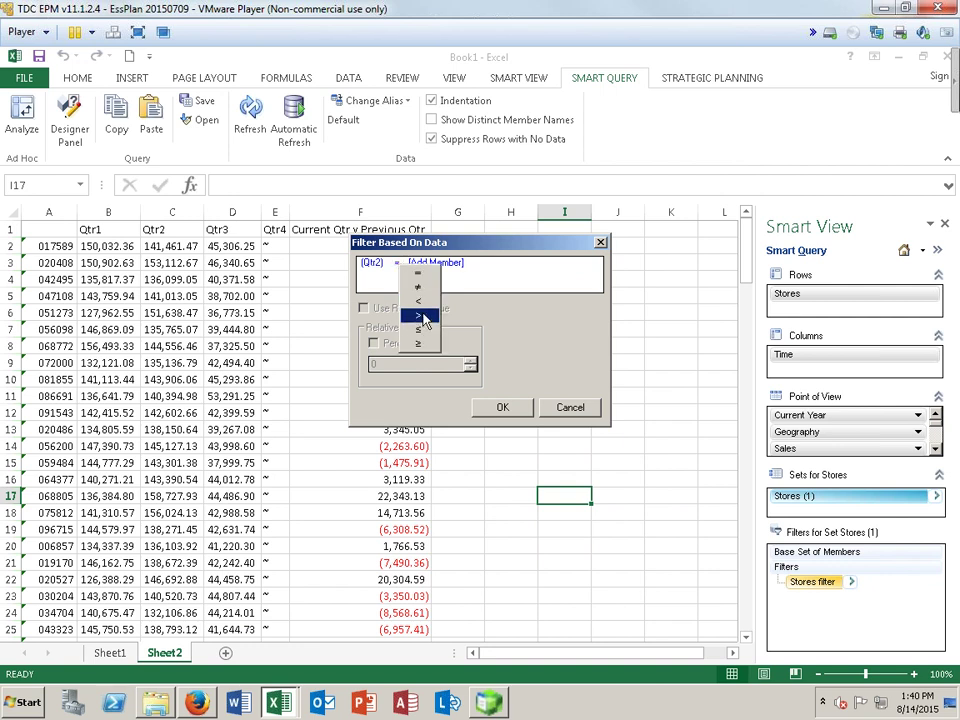
{"action": "left_click", "coordinate": [420, 303]}
{"action": "left_click", "coordinate": [440, 266]}
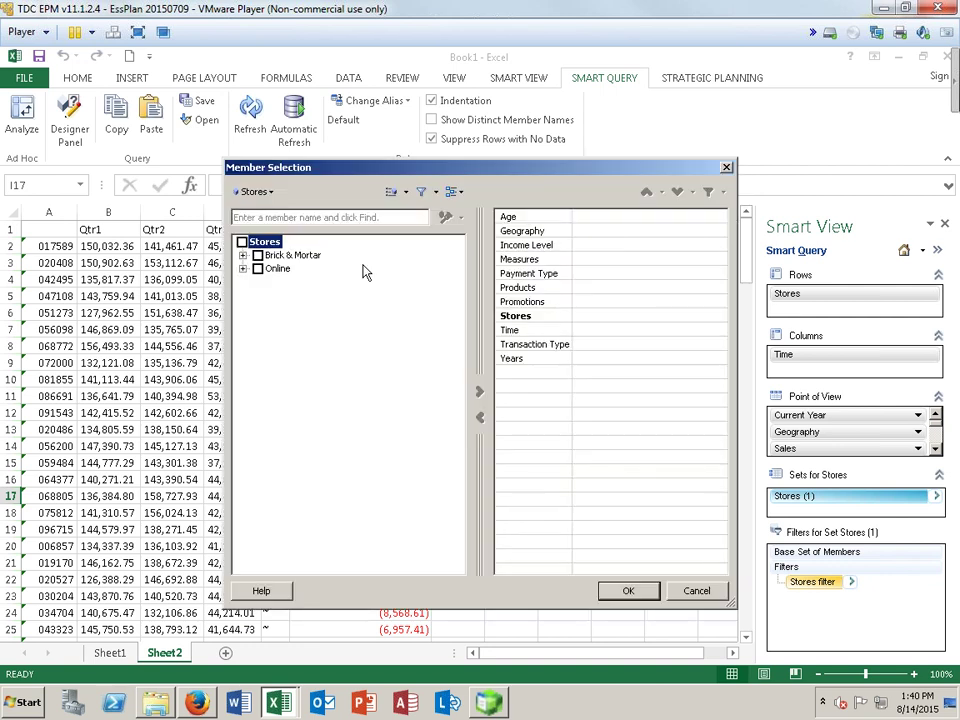
{"action": "left_click", "coordinate": [254, 192]}
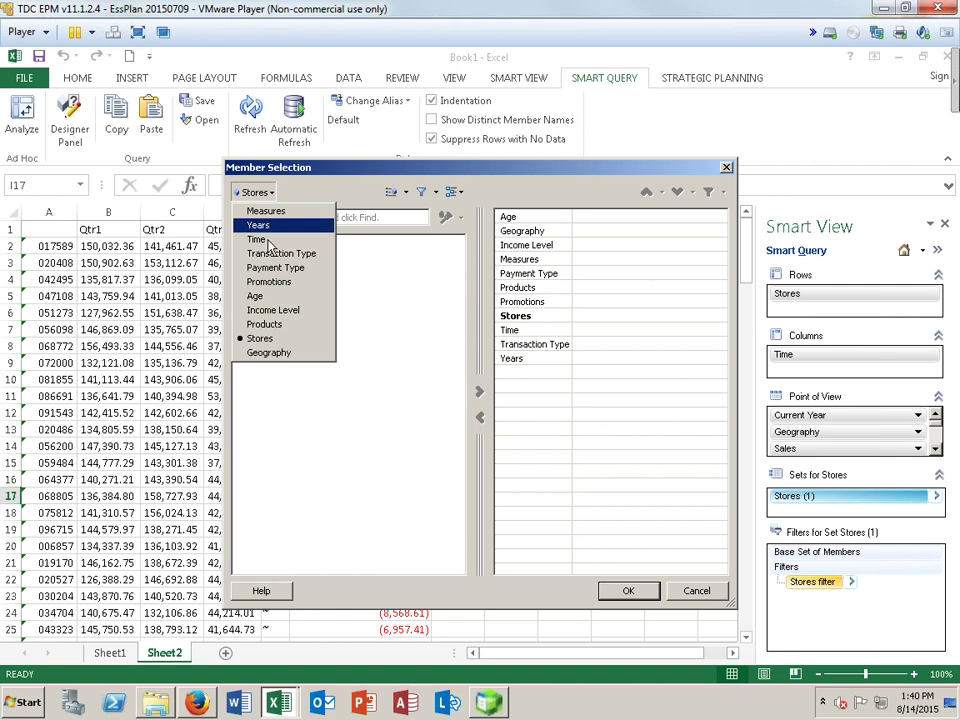
{"action": "left_click", "coordinate": [262, 239]}
{"action": "left_click", "coordinate": [242, 255]}
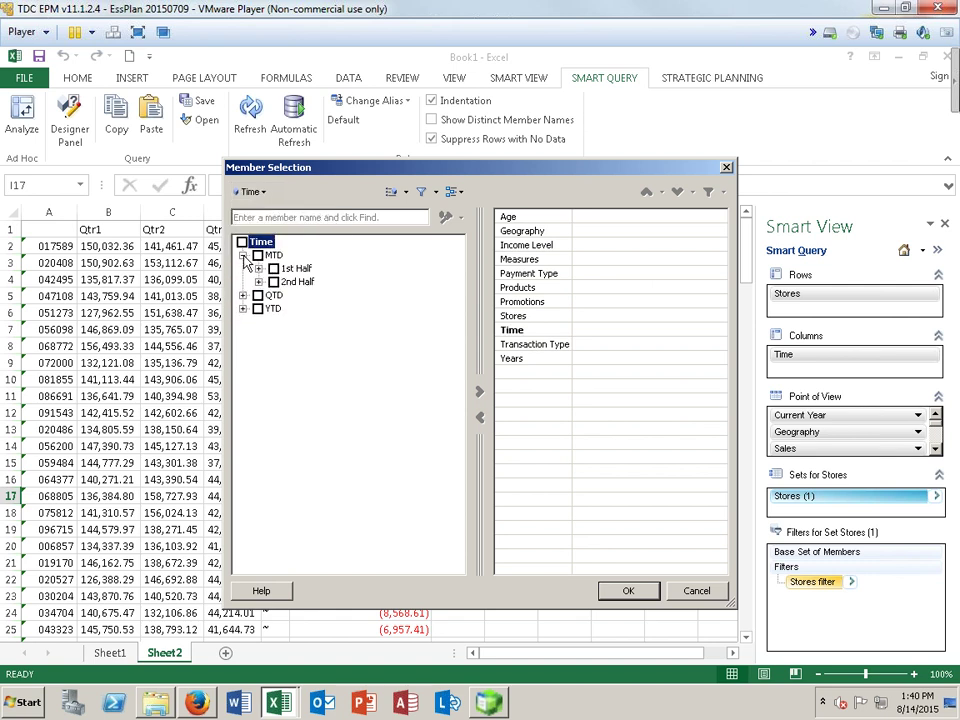
{"action": "left_click", "coordinate": [258, 268]}
{"action": "left_click", "coordinate": [304, 282]}
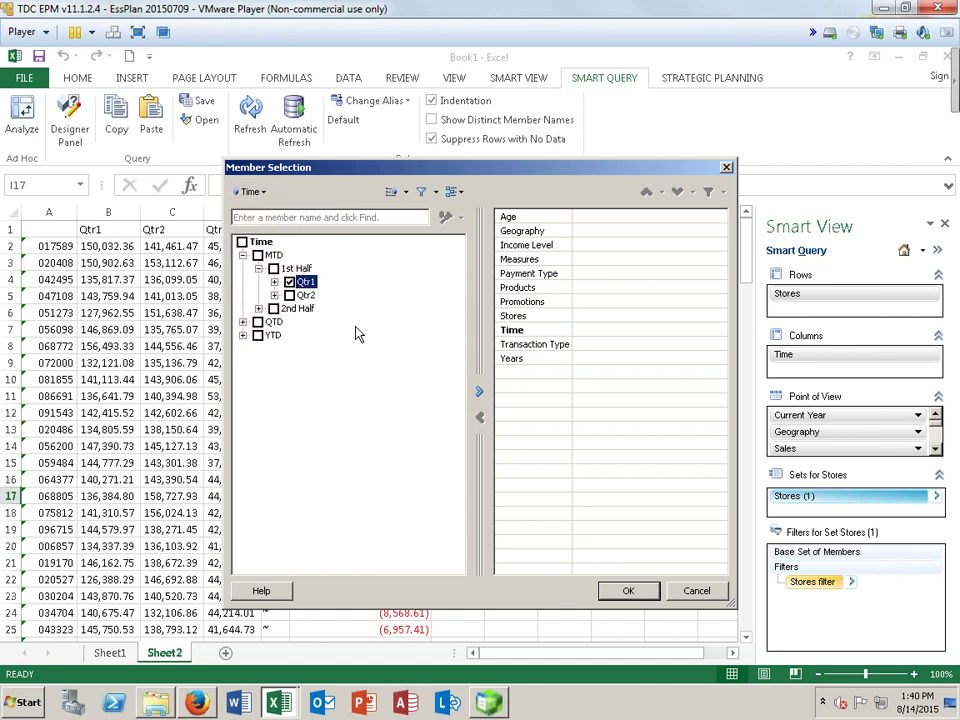
{"action": "left_click", "coordinate": [479, 391]}
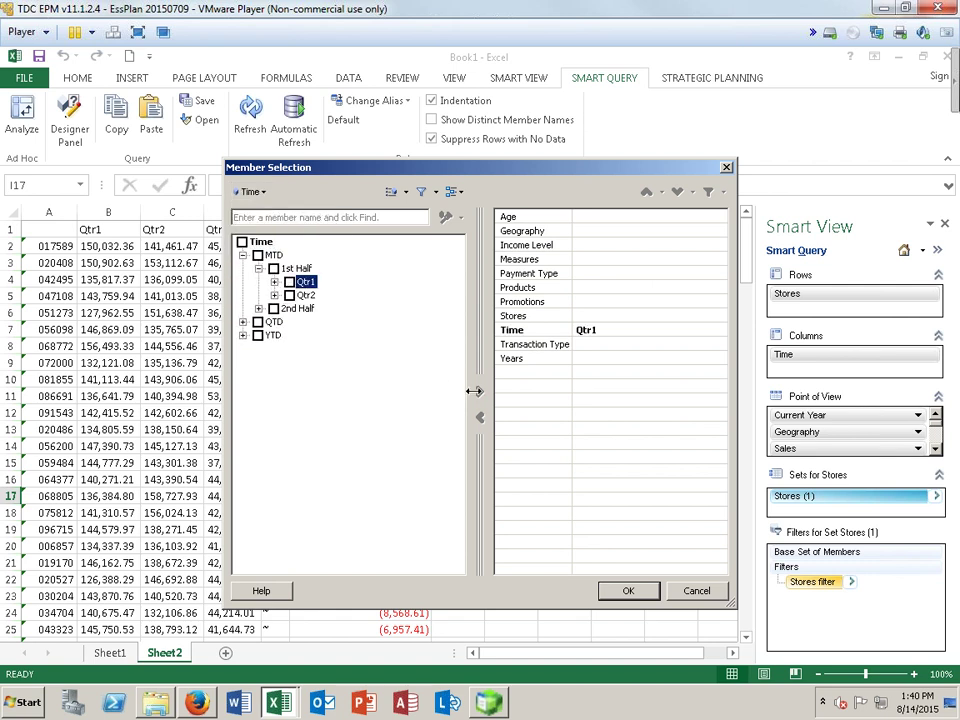
{"action": "left_click", "coordinate": [624, 594]}
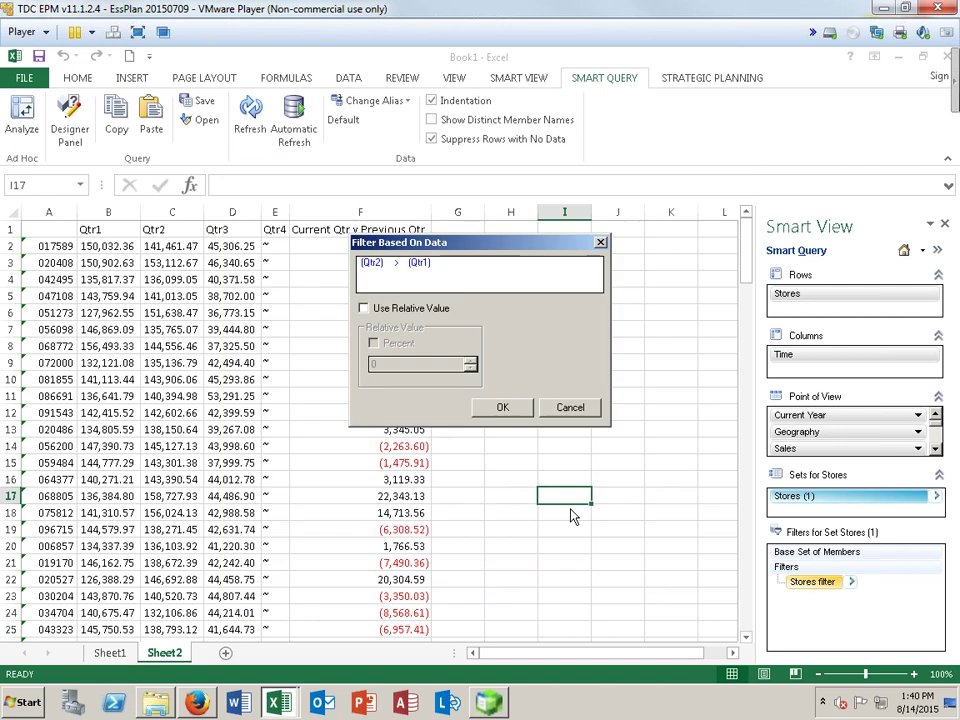
{"action": "left_click", "coordinate": [494, 407]}
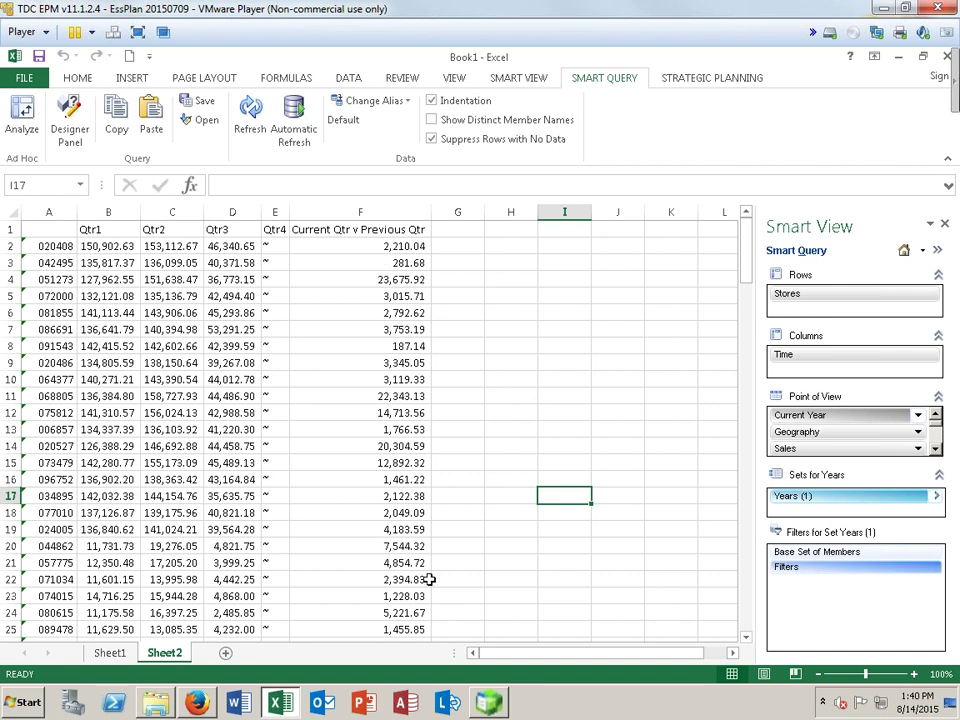
- Examine the filtered store list on Sheet2 down to its last row
{"action": "left_click", "coordinate": [745, 623]}
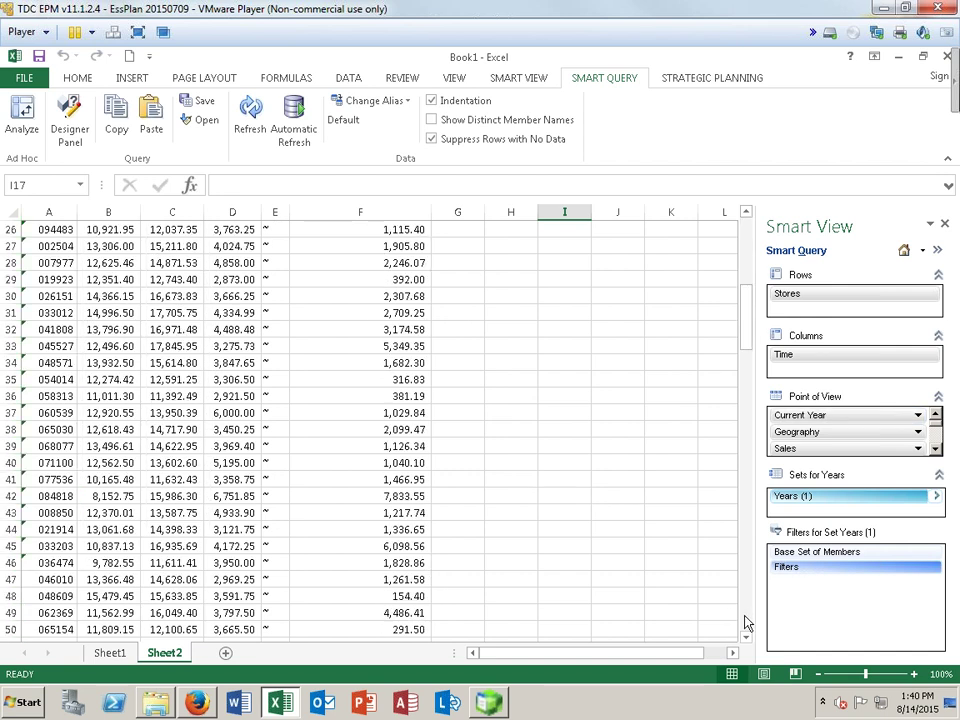
{"action": "left_click", "coordinate": [745, 623]}
{"action": "left_click", "coordinate": [745, 623]}
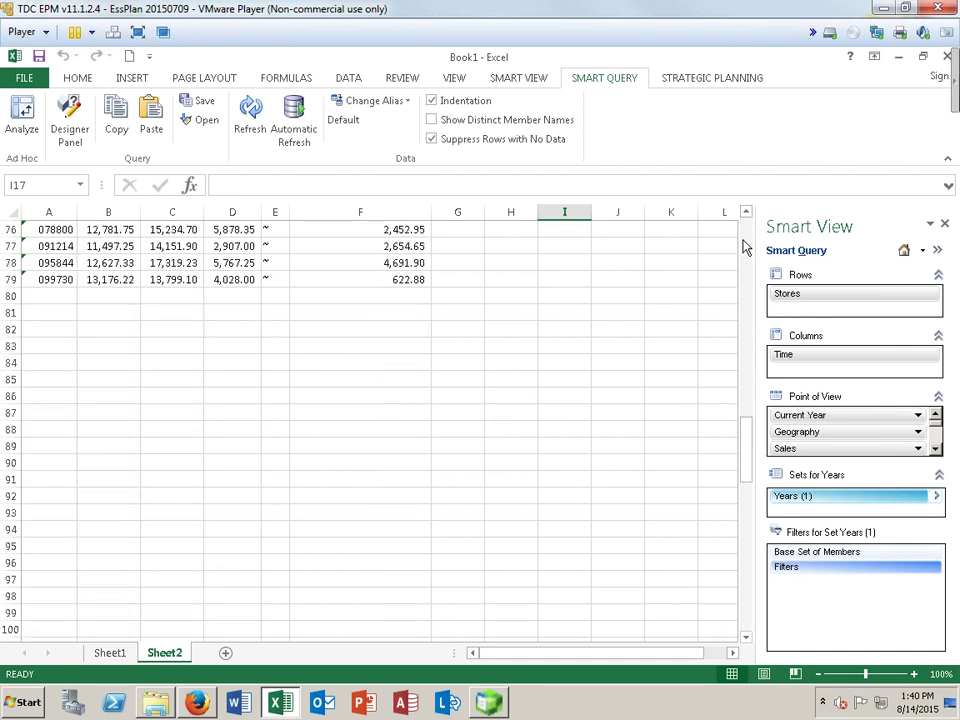
{"action": "left_click", "coordinate": [745, 290]}
{"action": "left_click", "coordinate": [745, 290]}
{"action": "left_click", "coordinate": [745, 290]}
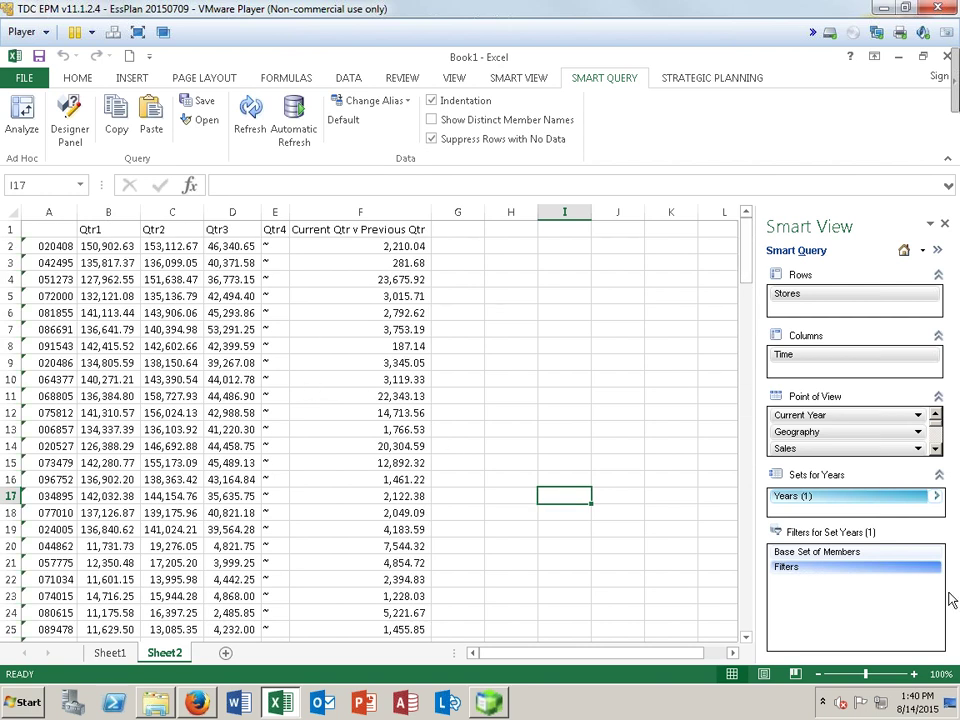
- Edit the Stores filter comparing Qtr2 with Qtr1 to use a relative value of 15 percent, and apply it
{"action": "left_click", "coordinate": [887, 297]}
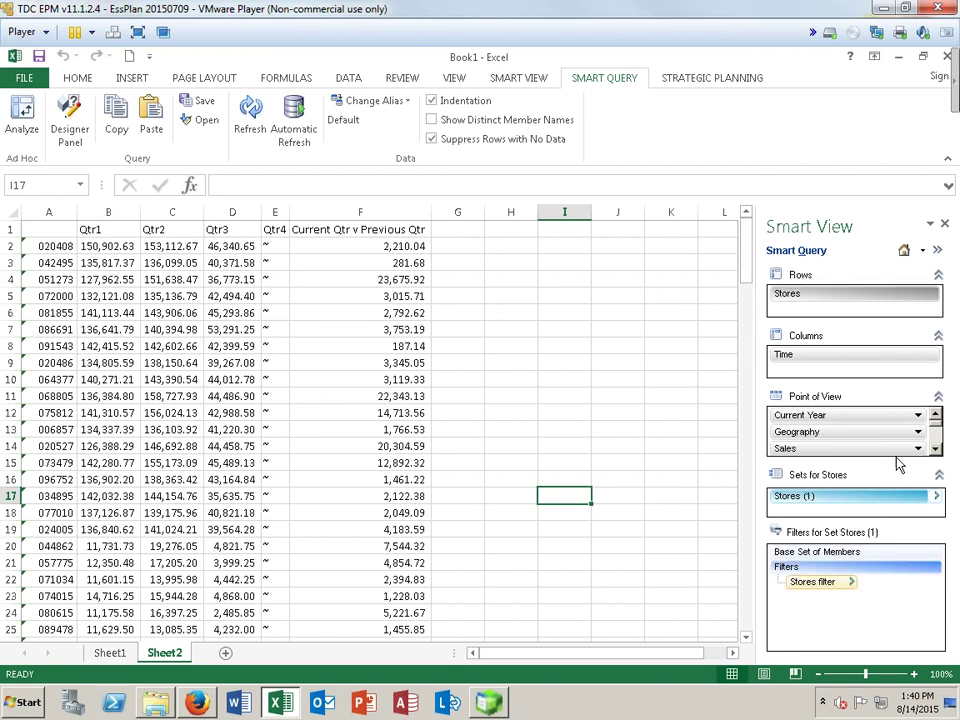
{"action": "left_click", "coordinate": [852, 582]}
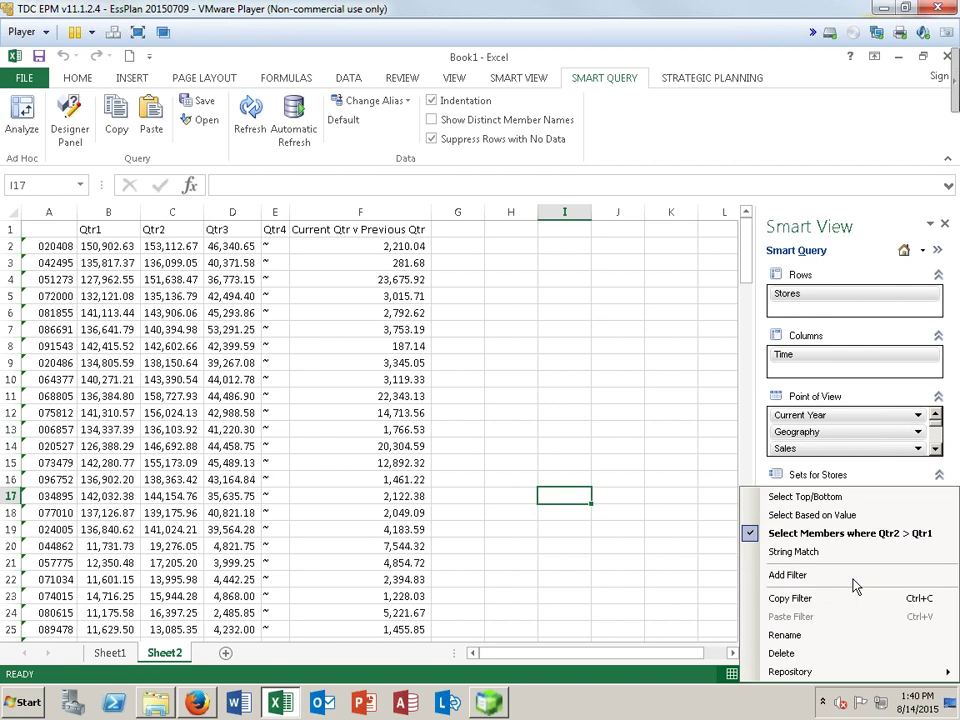
{"action": "left_click", "coordinate": [845, 538]}
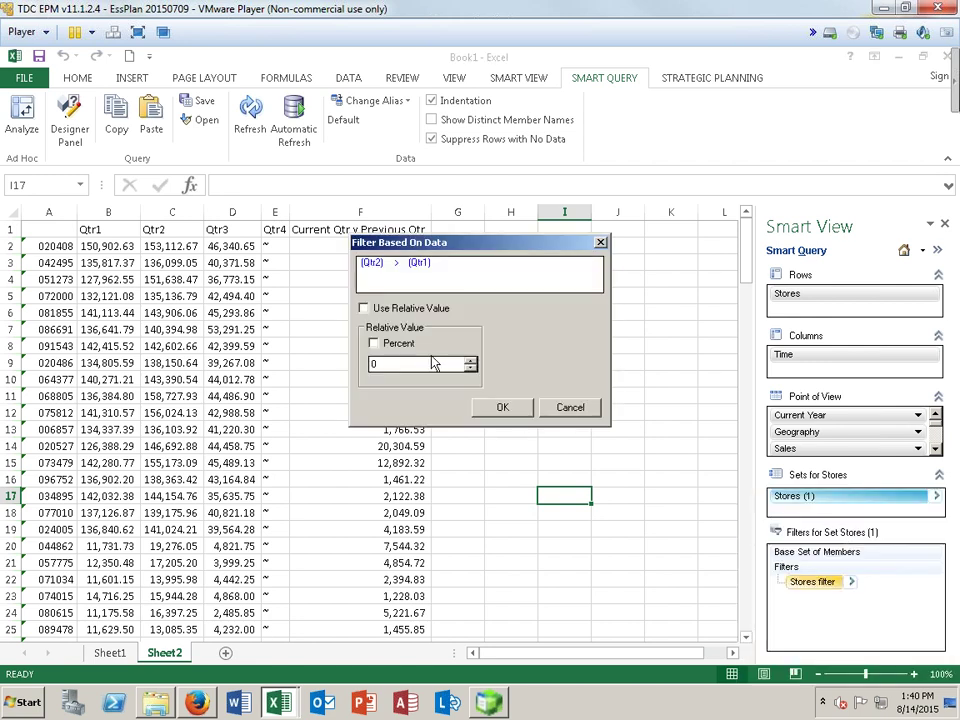
{"action": "left_click", "coordinate": [364, 309]}
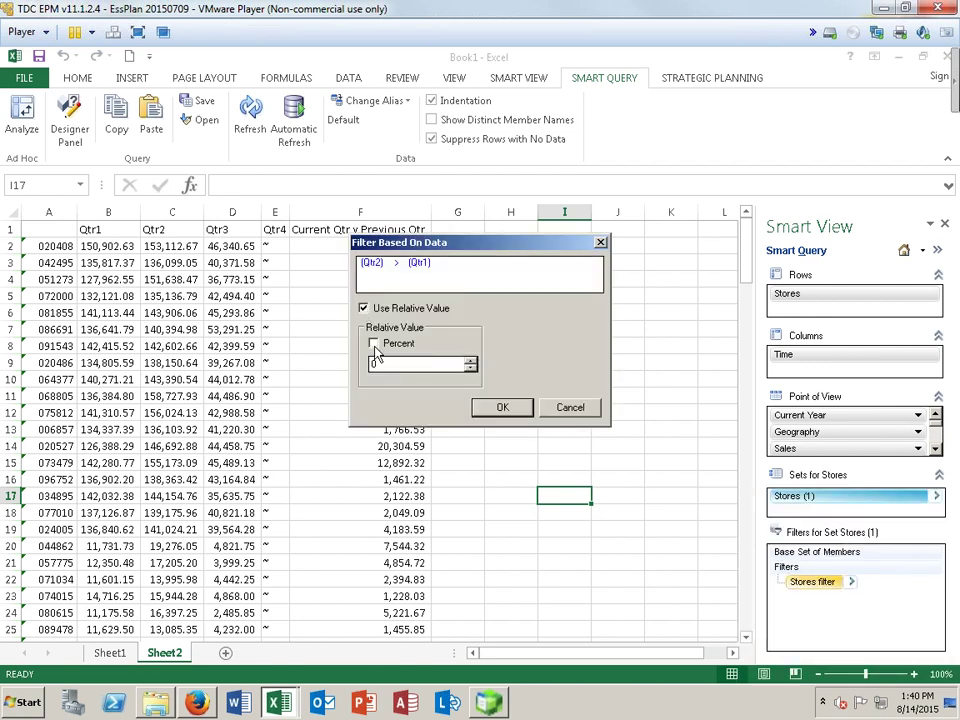
{"action": "left_click", "coordinate": [373, 344]}
{"action": "double_click", "coordinate": [370, 364]}
{"action": "type", "text": "15"}
{"action": "left_click", "coordinate": [501, 410]}
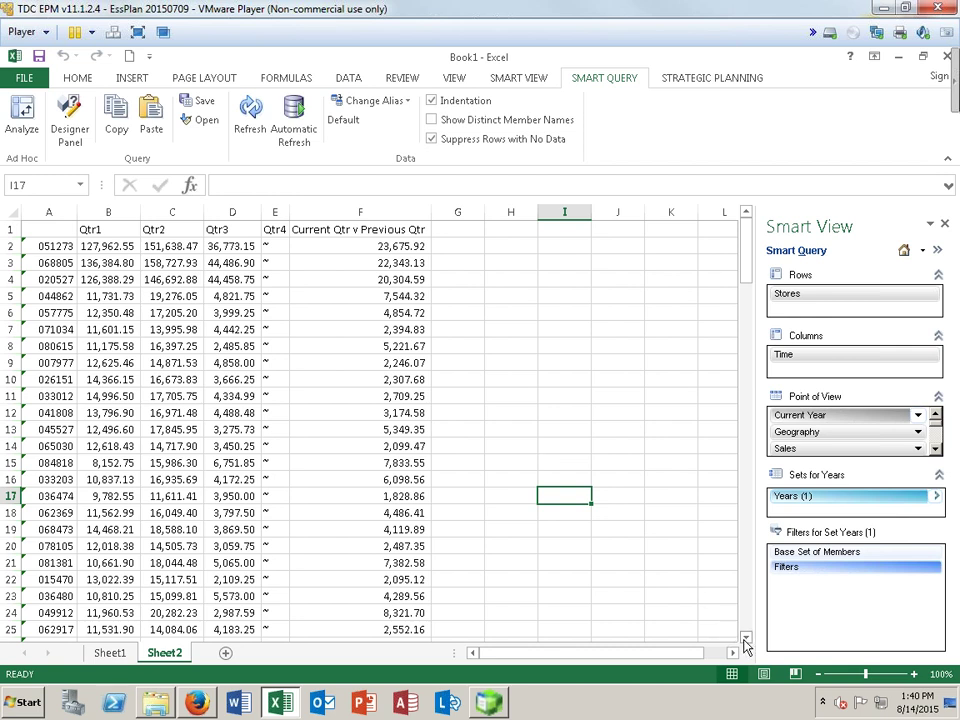
{"action": "left_click_drag", "start_coordinate": [745, 638], "coordinate": [745, 638]}
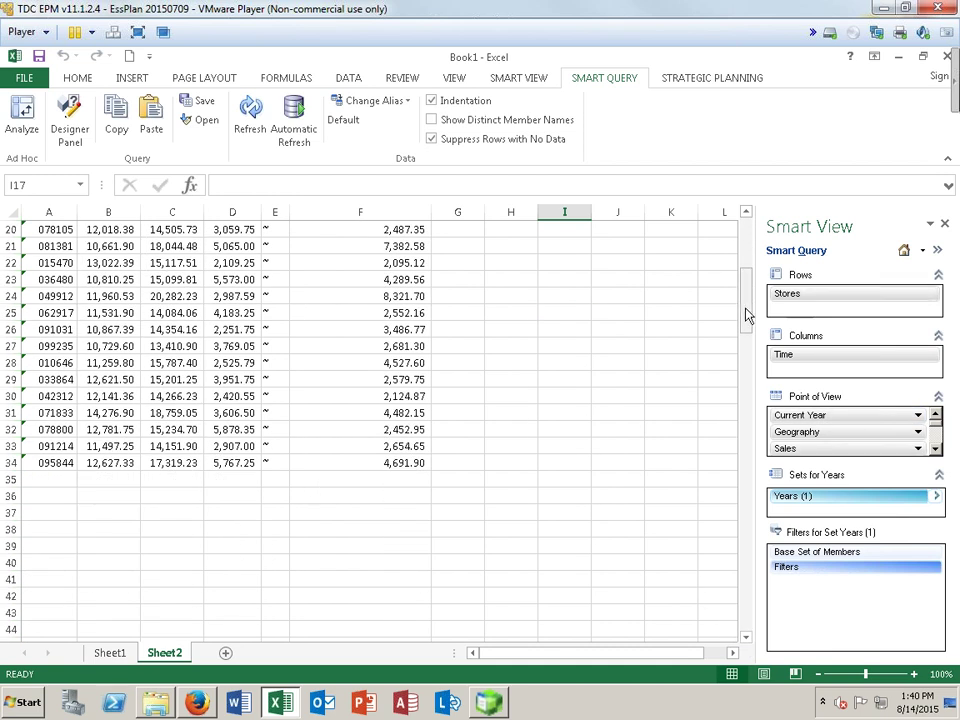
{"action": "left_click_drag", "start_coordinate": [745, 315], "coordinate": [745, 265]}
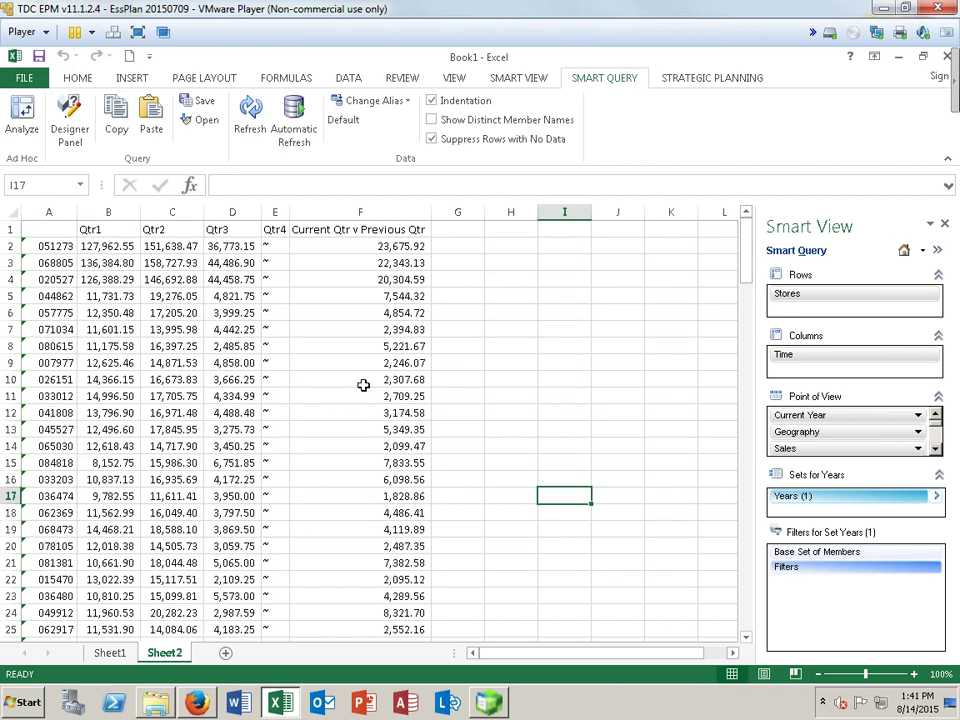
{"action": "left_click", "coordinate": [335, 310]}
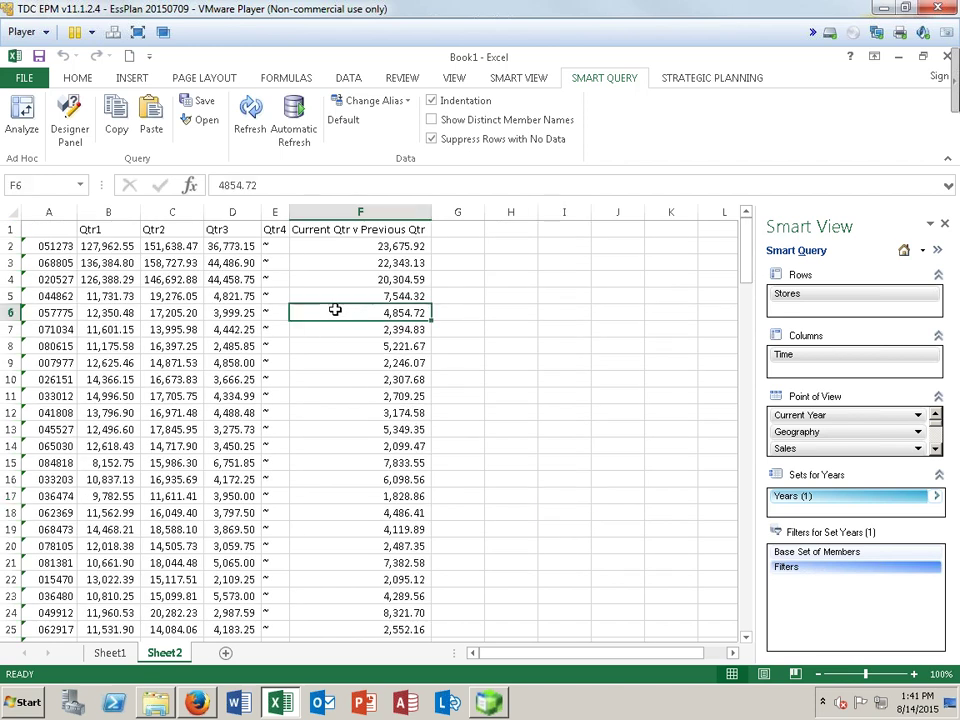